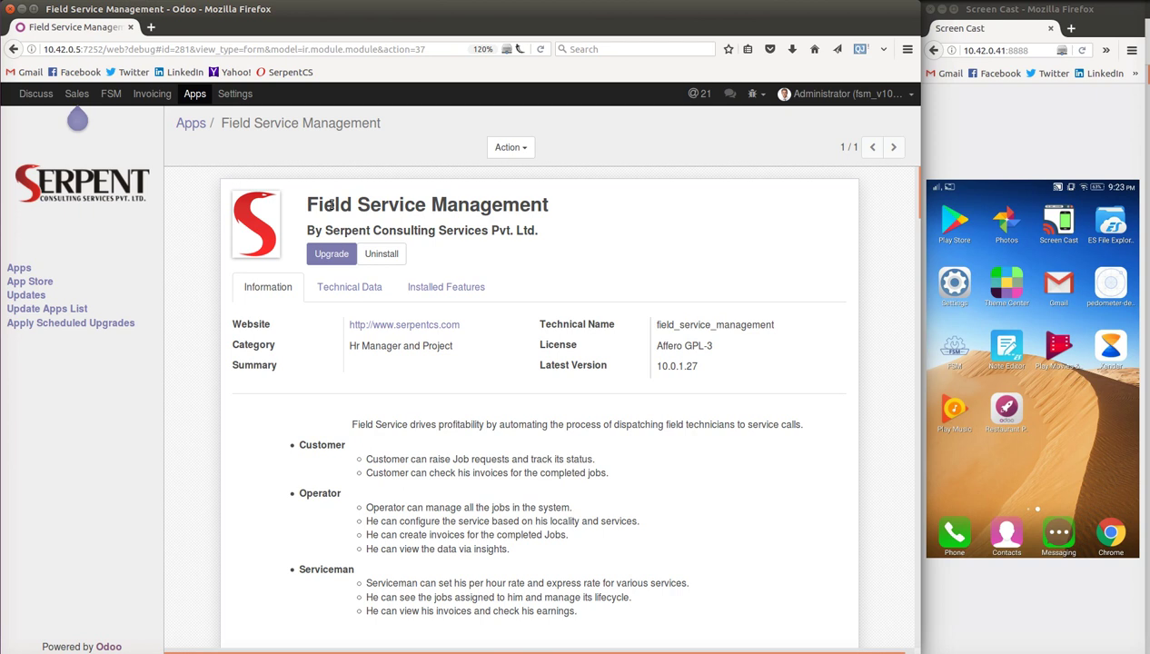
# - Scroll the Field Service Management description down to Configure Services and its Gardener and Plumbing cards
pyautogui.moveTo(425, 207)
pyautogui.moveTo(354, 449)
pyautogui.moveTo(310, 484)
pyautogui.scroll(-7, 781, 431)
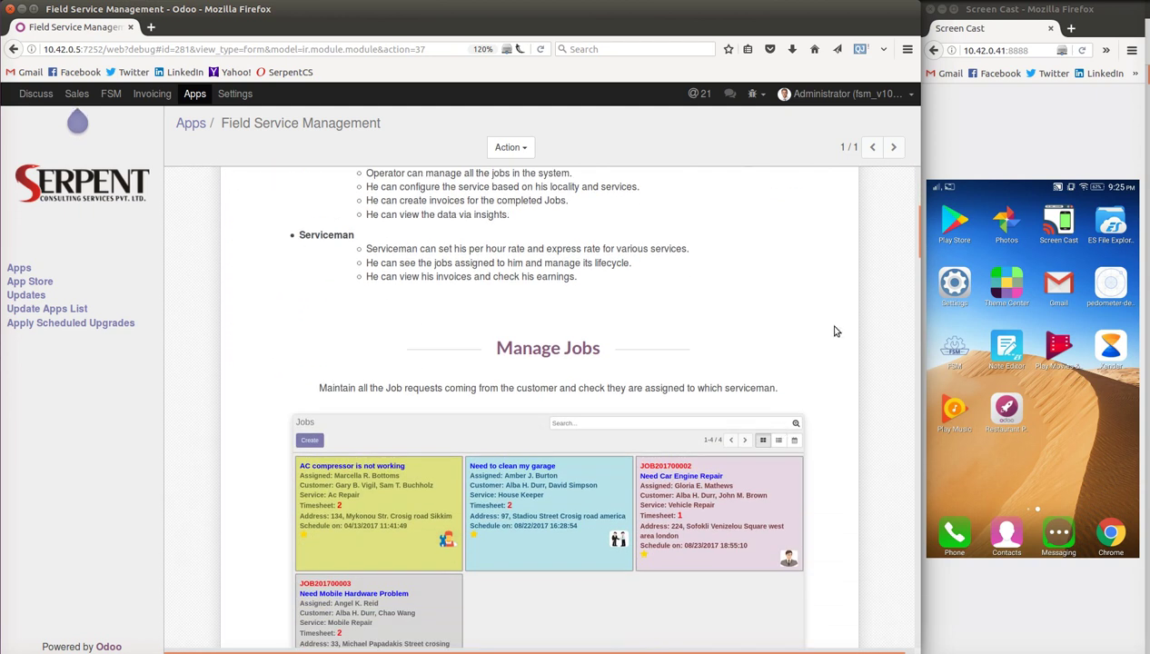
pyautogui.scroll(-2, 836, 330)
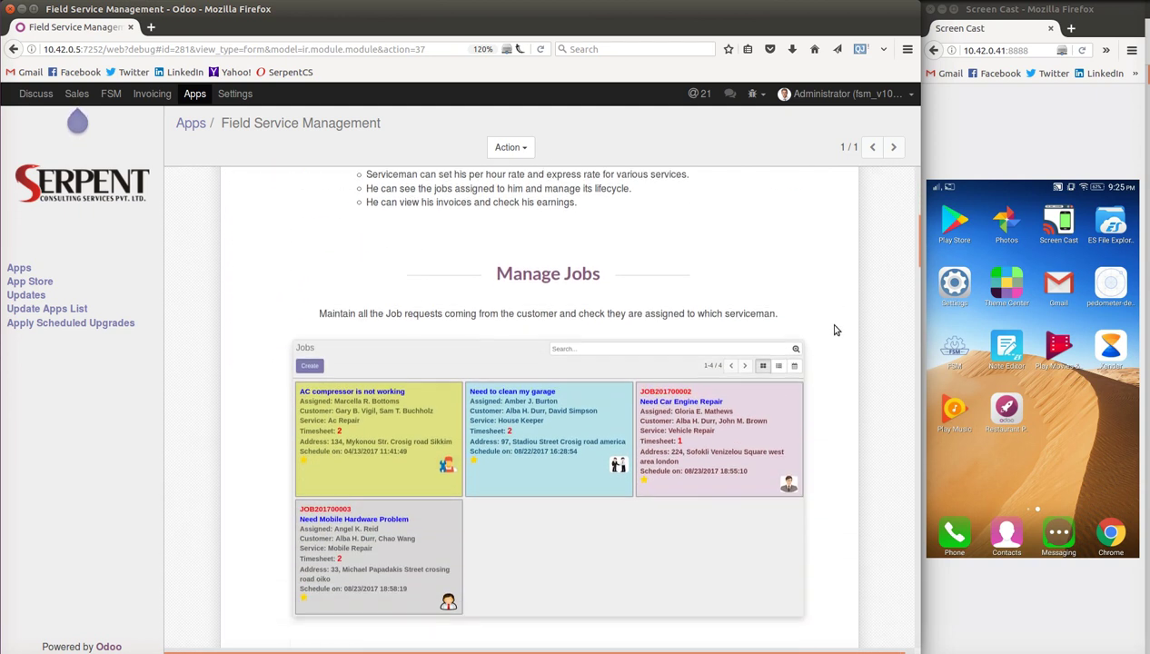
pyautogui.scroll(-8, 835, 331)
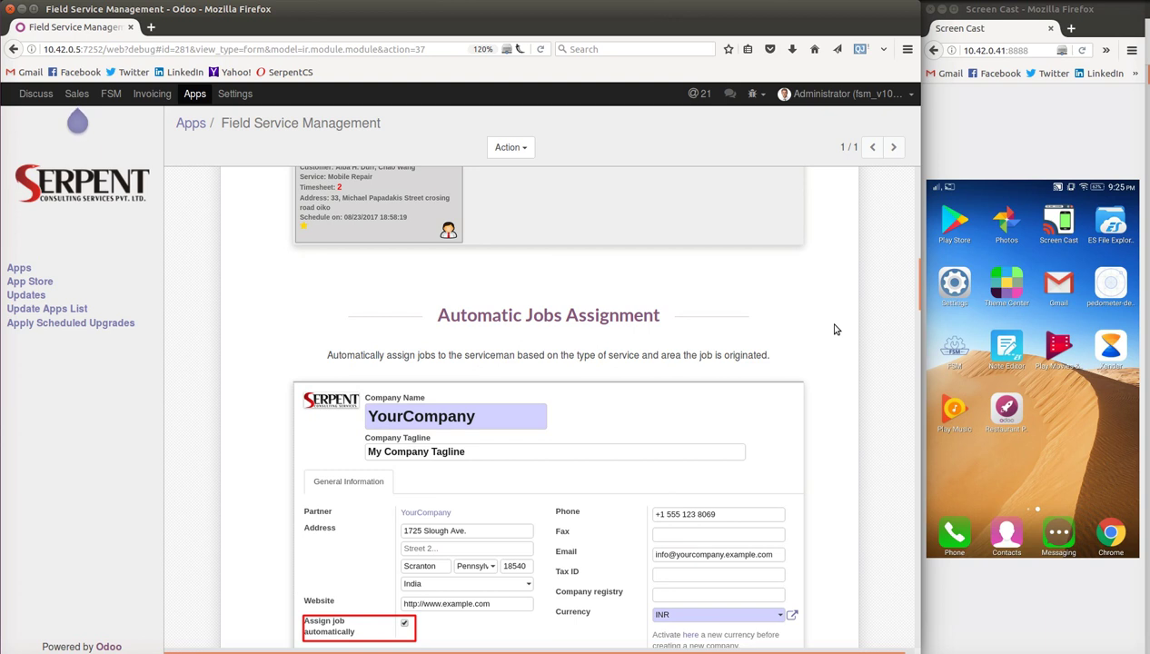
pyautogui.scroll(-8, 836, 329)
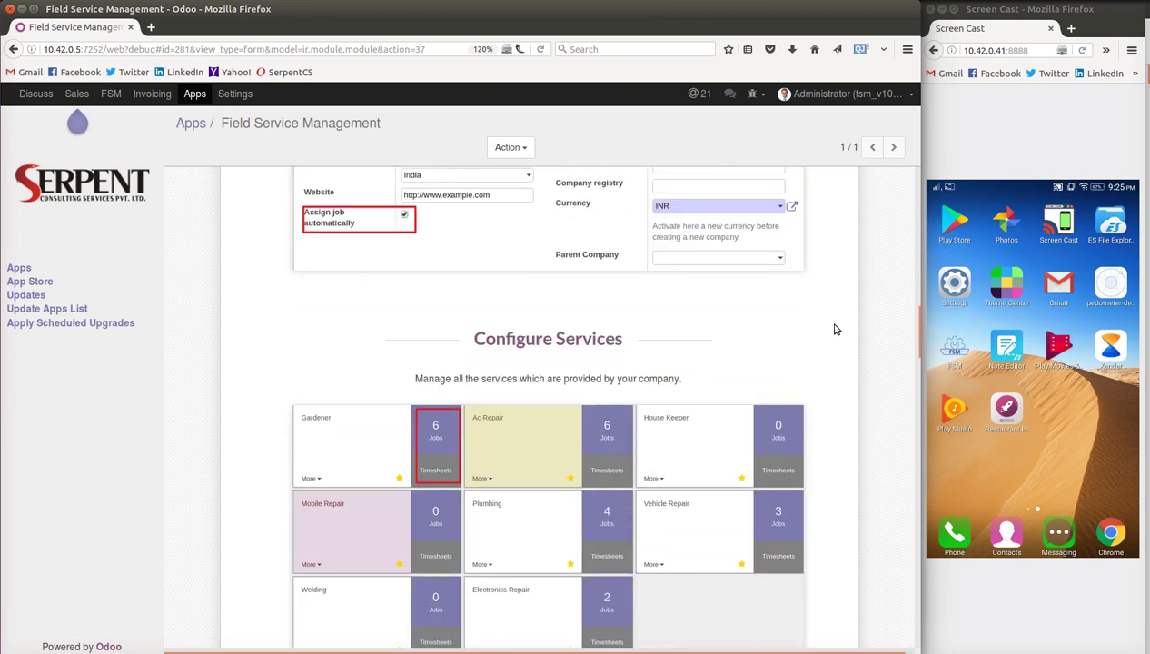
pyautogui.scroll(-1, 835, 329)
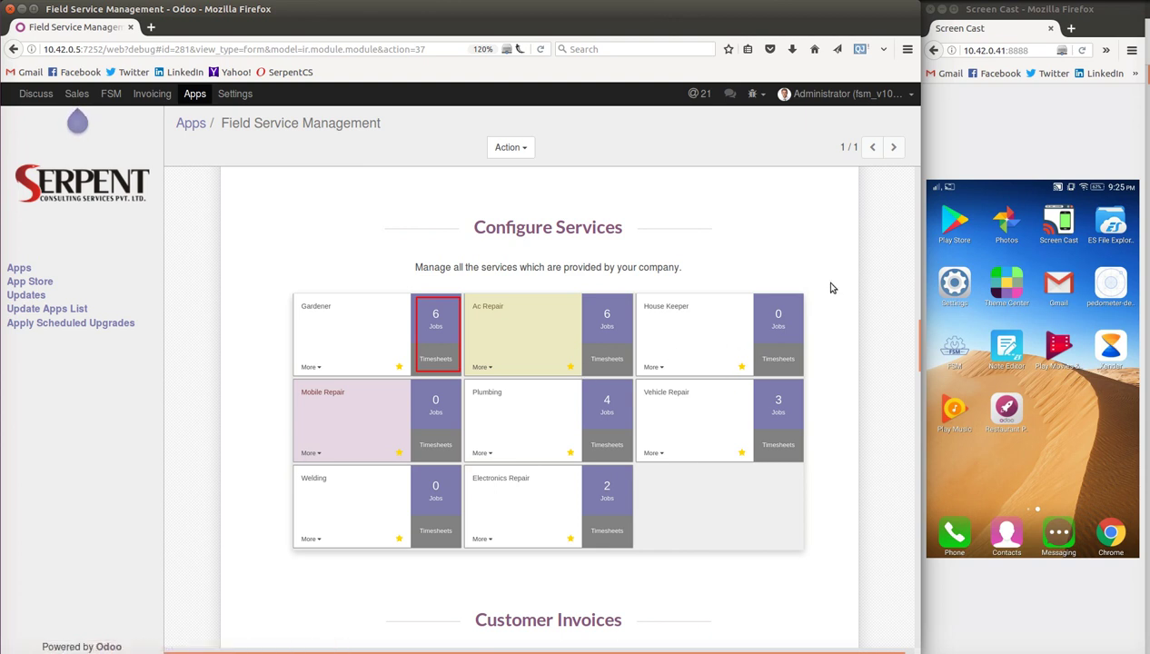
pyautogui.scroll(-5, 832, 288)
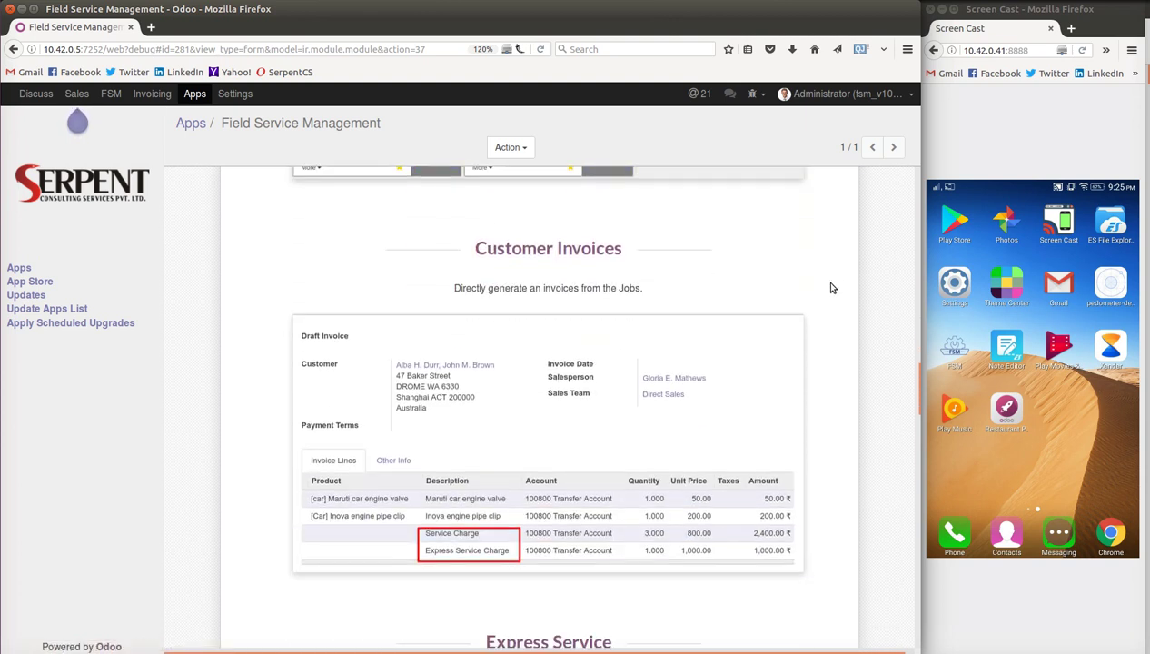
# - Scroll through Express Service, Localization Configuration and Jobs Analysis, settling on the 60.00 express rate example
pyautogui.scroll(-3, 832, 288)
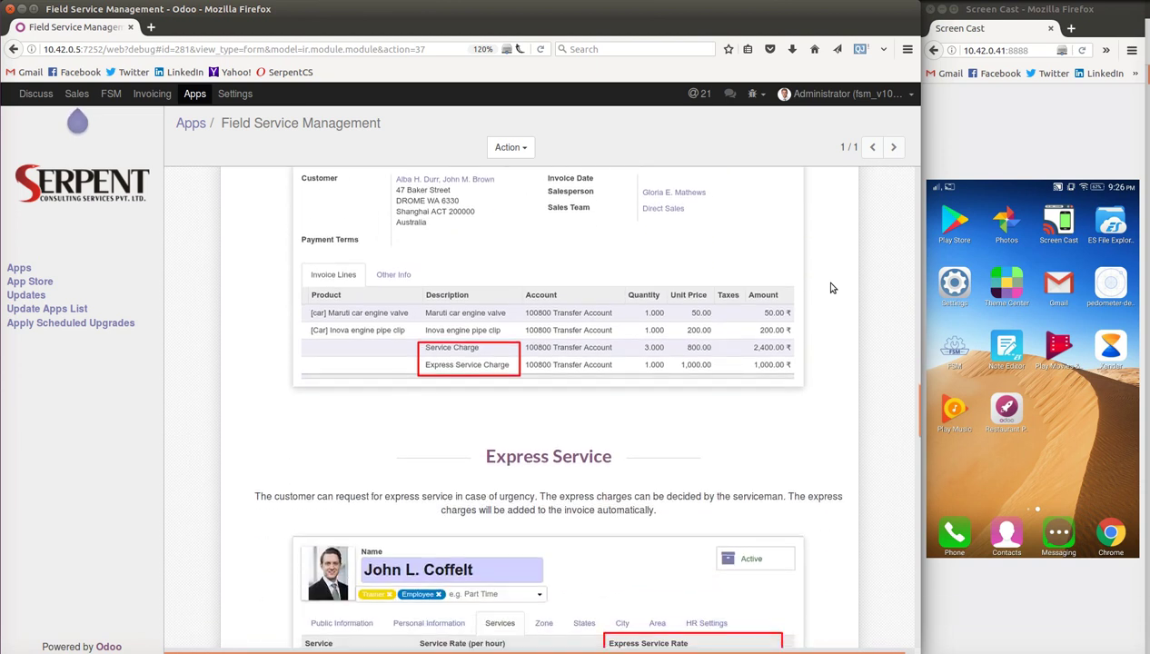
pyautogui.scroll(1, 829, 288)
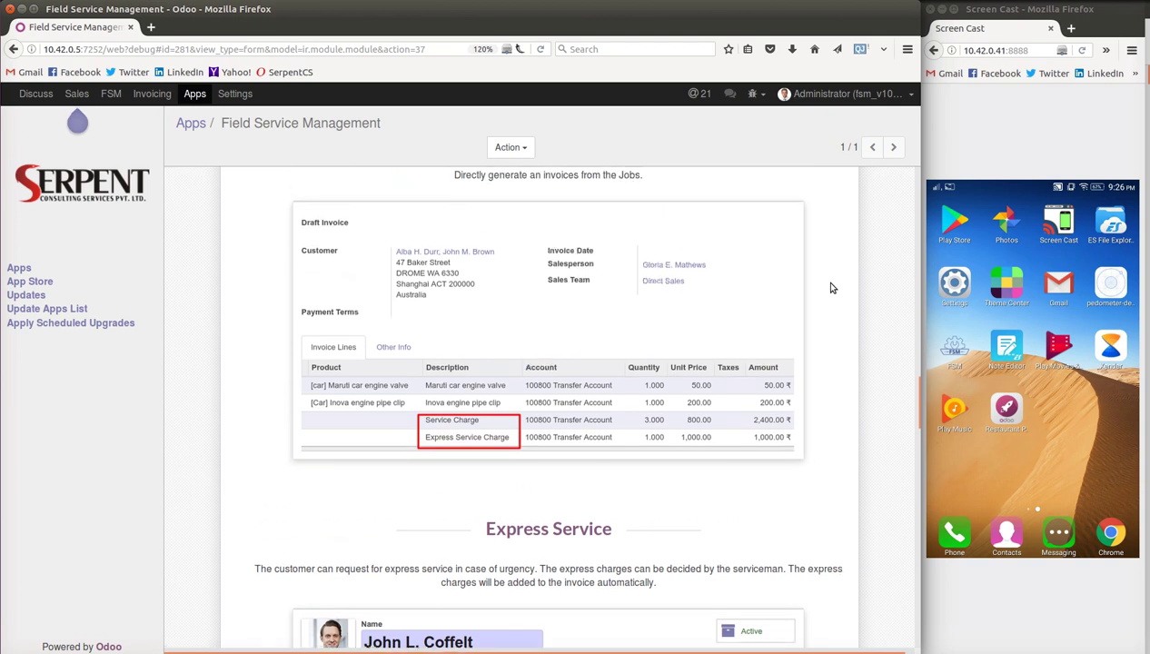
pyautogui.scroll(-2, 829, 288)
pyautogui.scroll(-2, 829, 288)
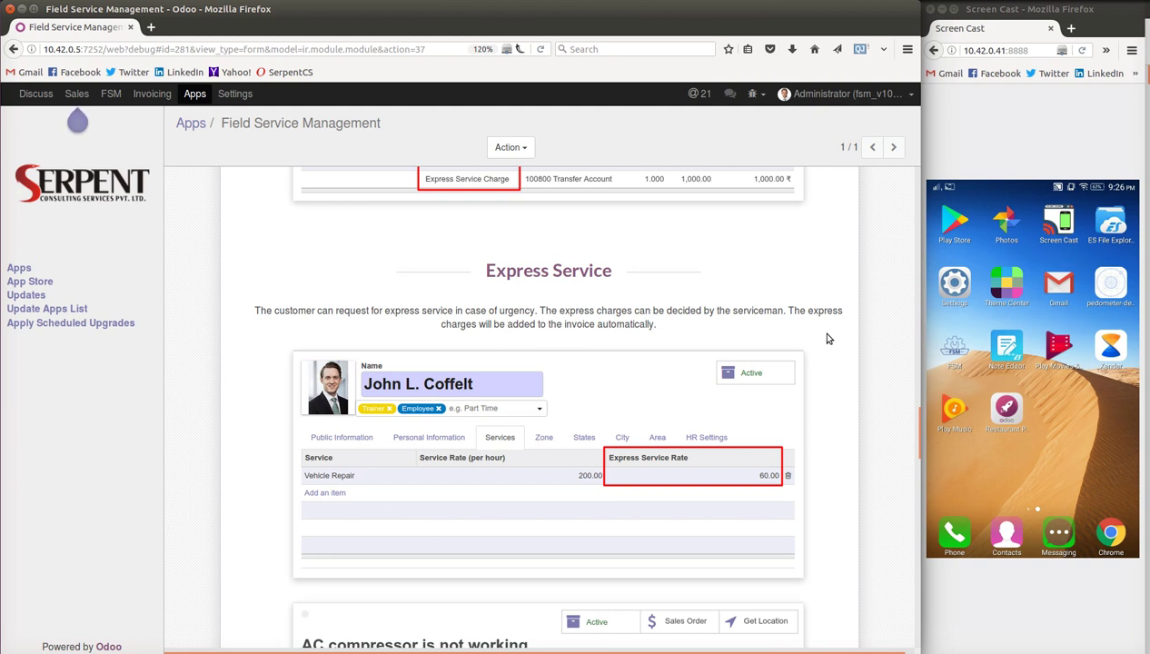
pyautogui.scroll(-6, 826, 338)
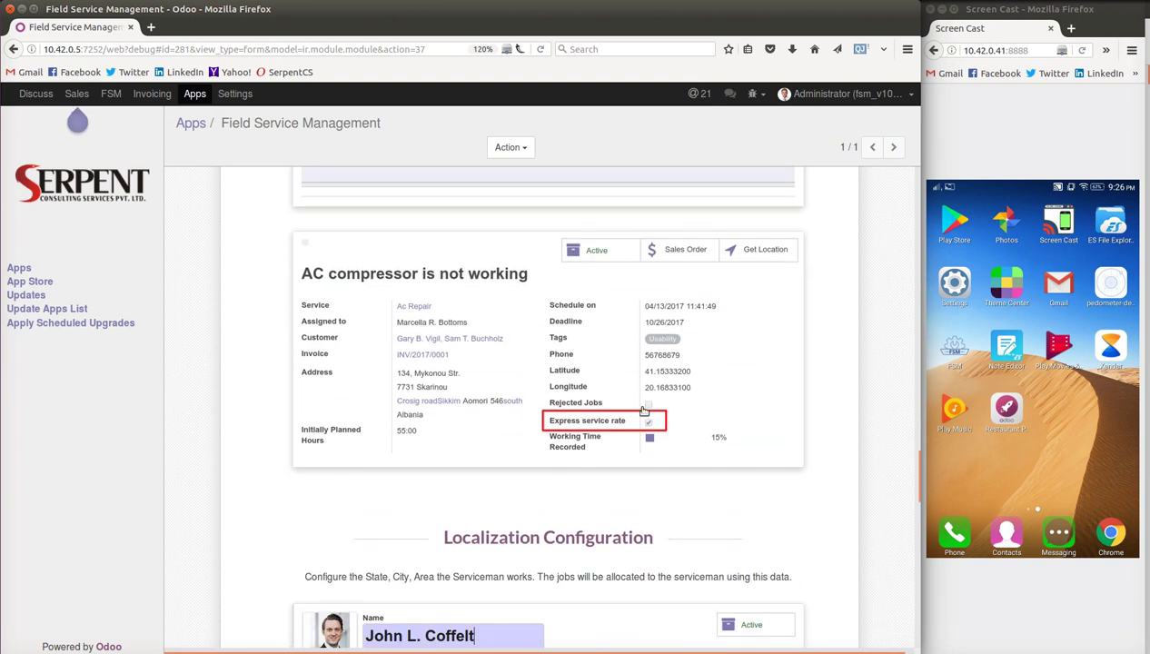
pyautogui.scroll(-3, 817, 304)
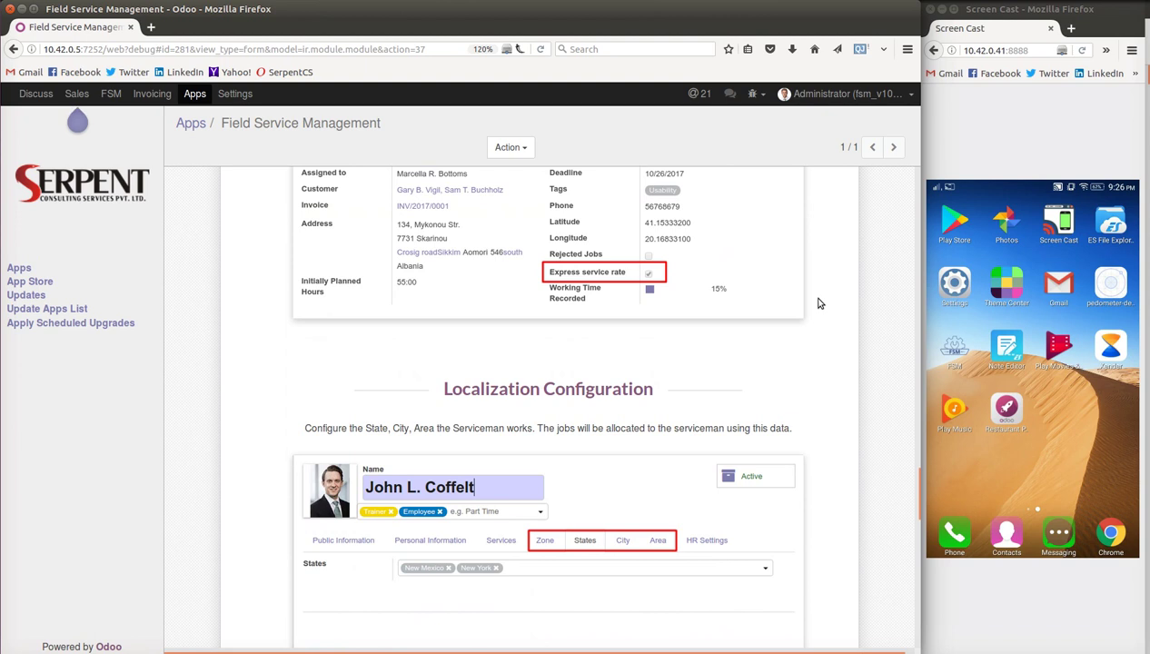
pyautogui.scroll(-4, 818, 303)
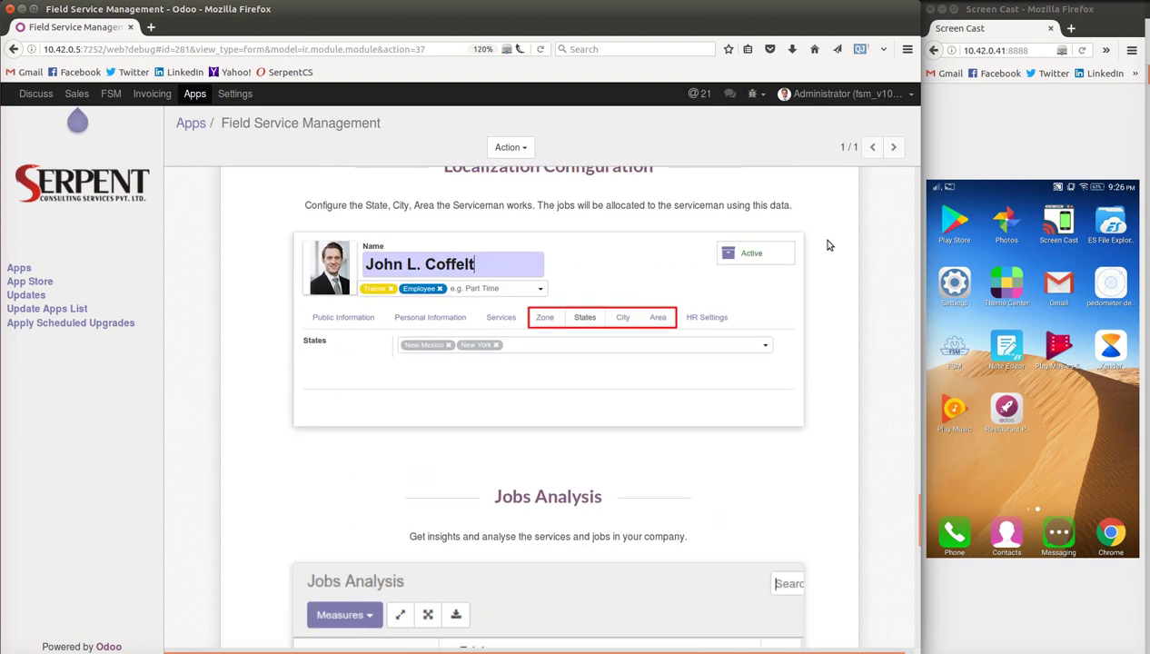
pyautogui.scroll(1, 828, 245)
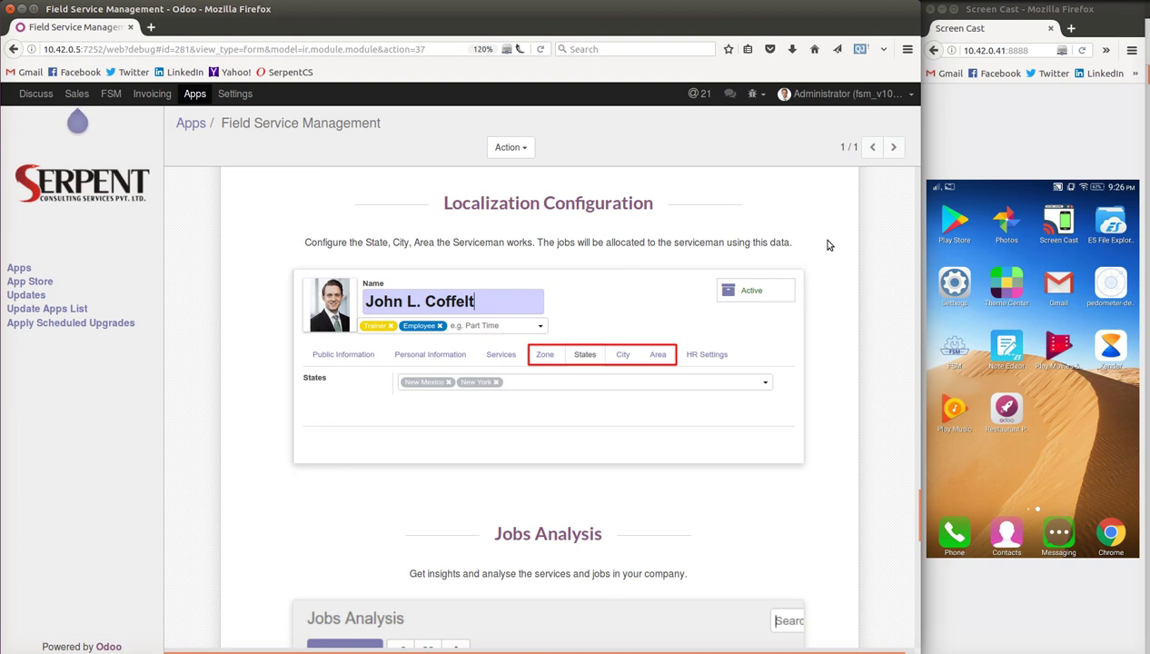
pyautogui.scroll(-2, 828, 246)
pyautogui.scroll(-5, 827, 245)
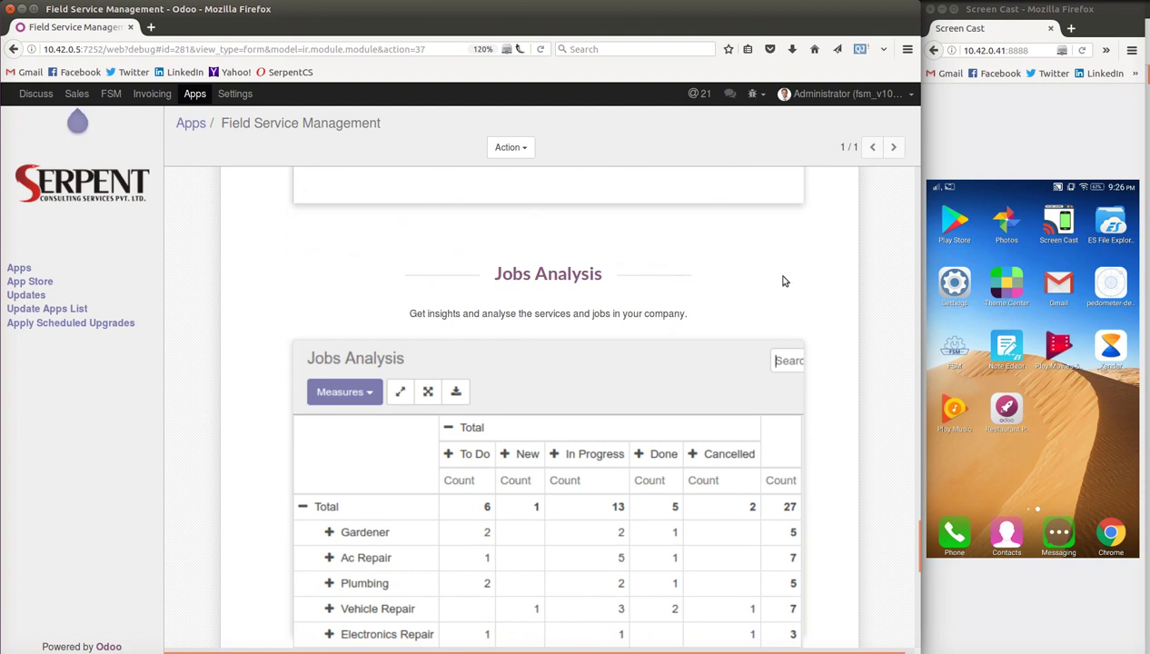
pyautogui.scroll(-4, 784, 281)
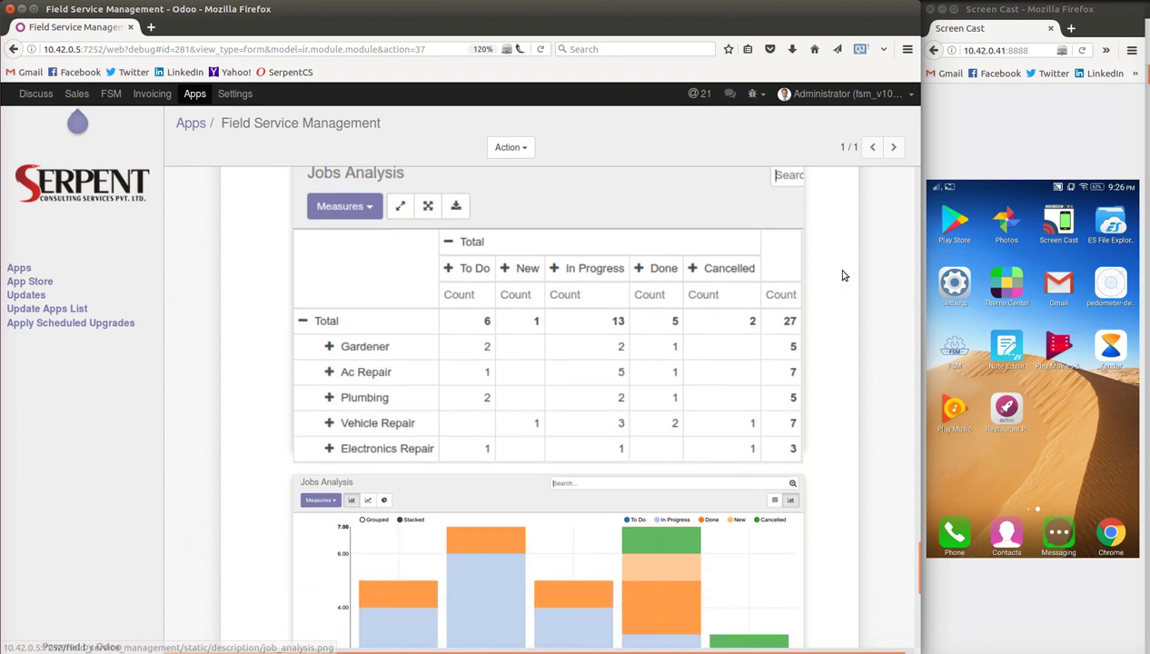
pyautogui.scroll(1, 842, 274)
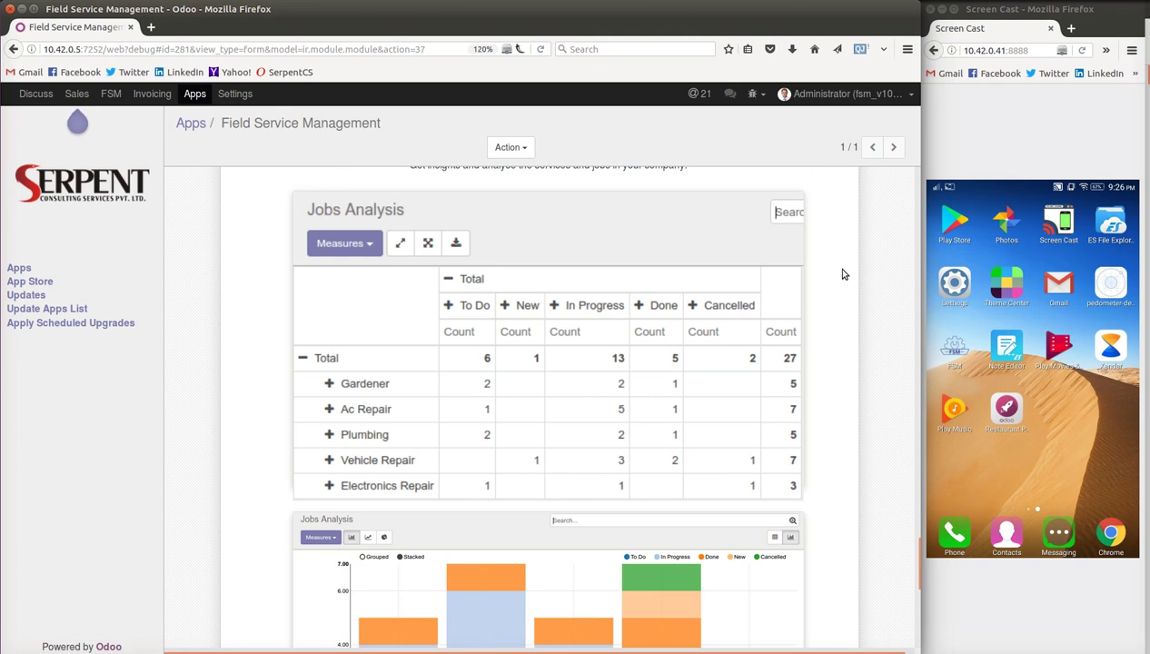
pyautogui.scroll(-5, 841, 270)
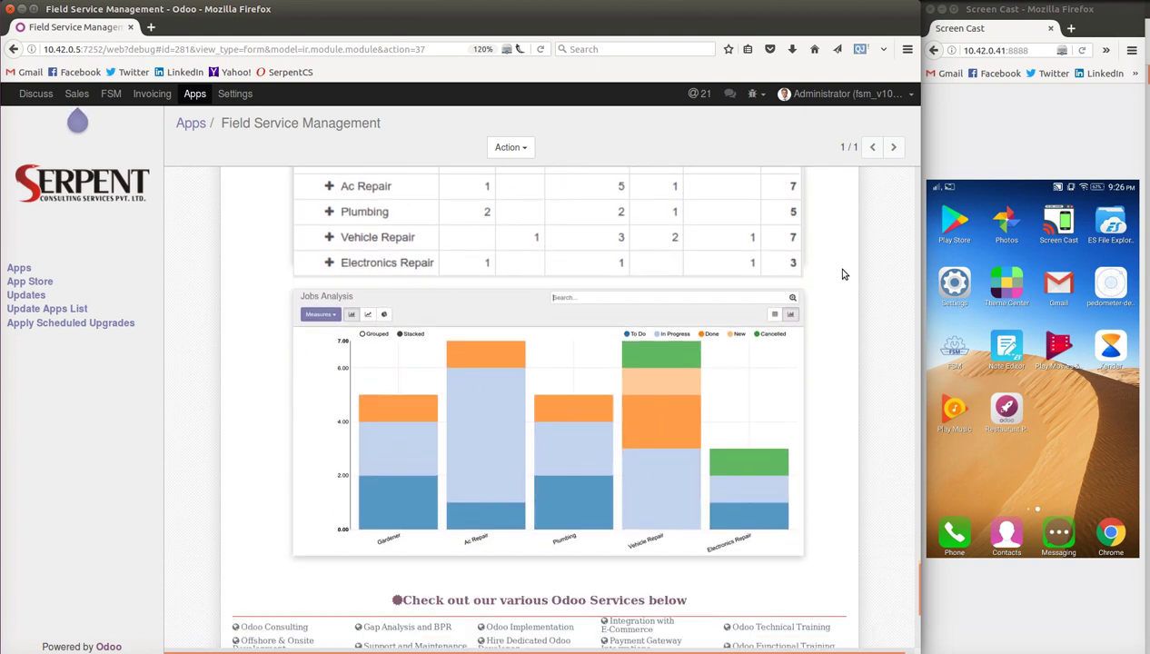
pyautogui.scroll(20, 842, 271)
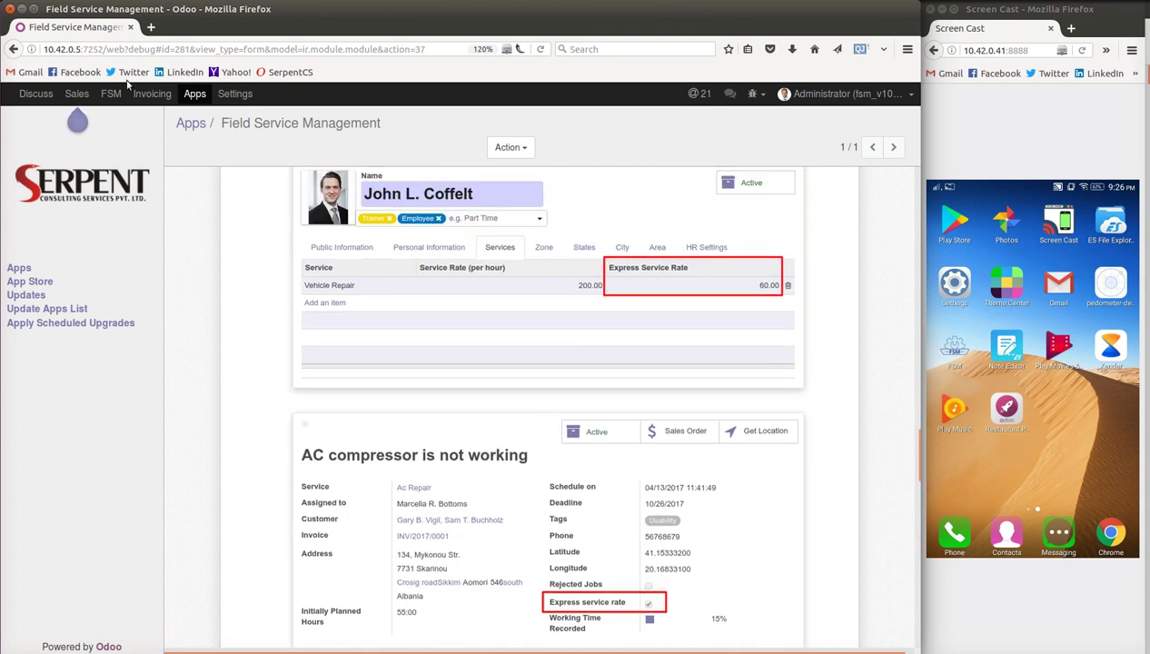
# - Open FSM's Configuration > Services list showing eight services like Gardener and Welding
pyautogui.click(111, 95)
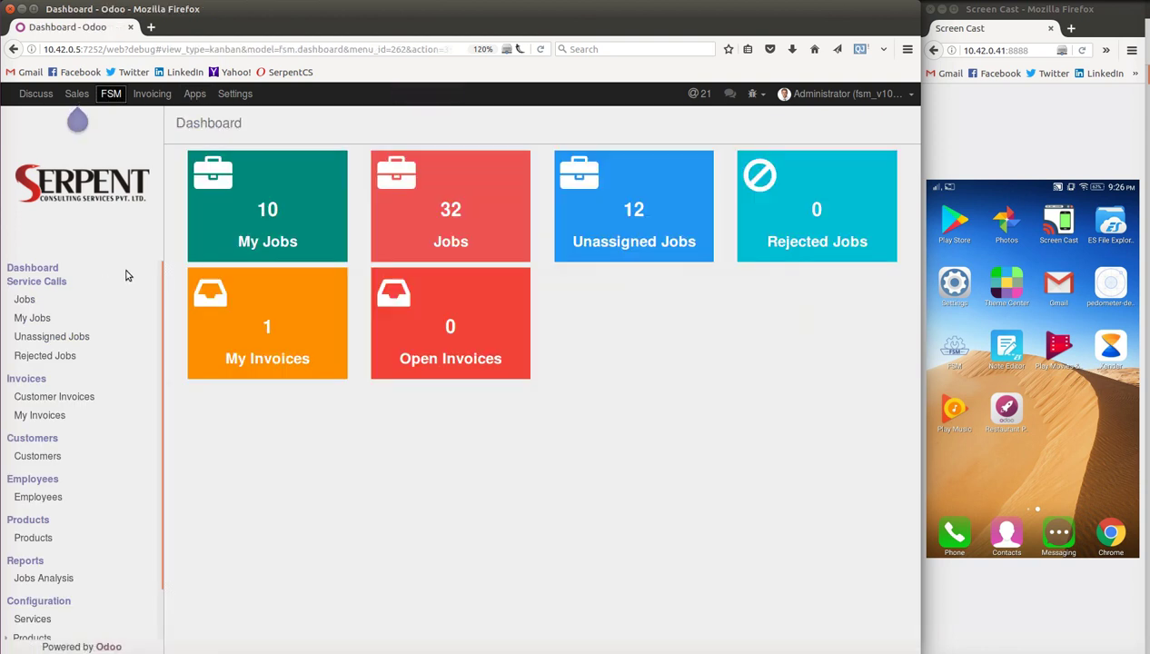
pyautogui.scroll(-1, 127, 276)
pyautogui.scroll(1, 127, 276)
pyautogui.click(33, 619)
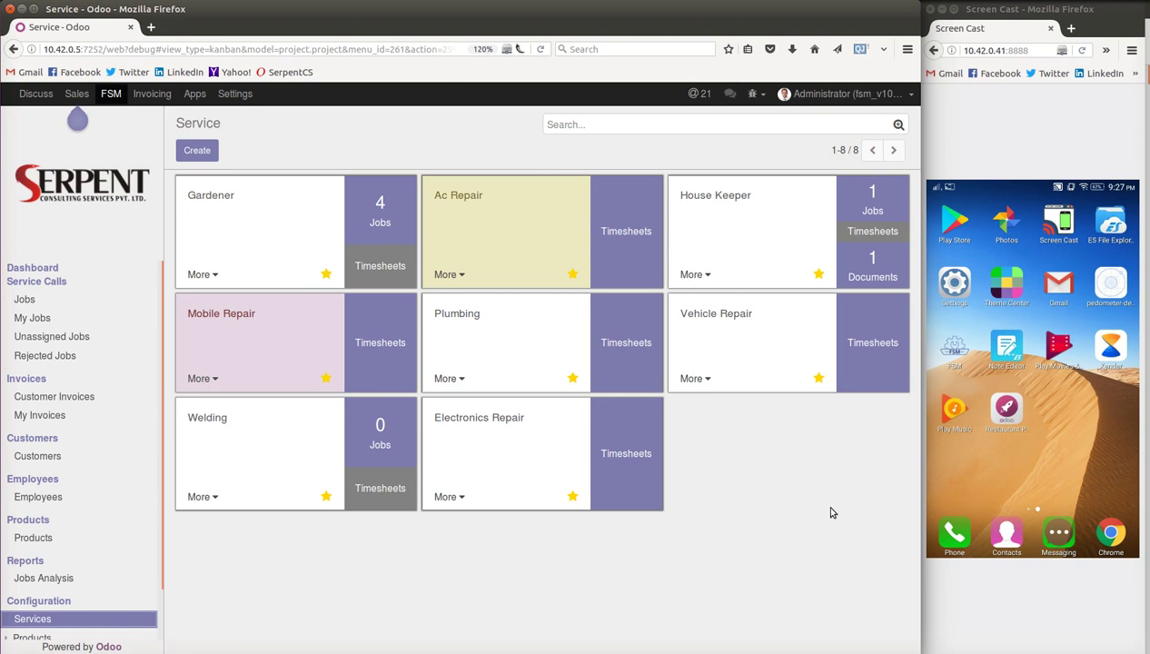
# - Launch the Field Service Management app on the phone and reach its job list
pyautogui.click(953, 354)
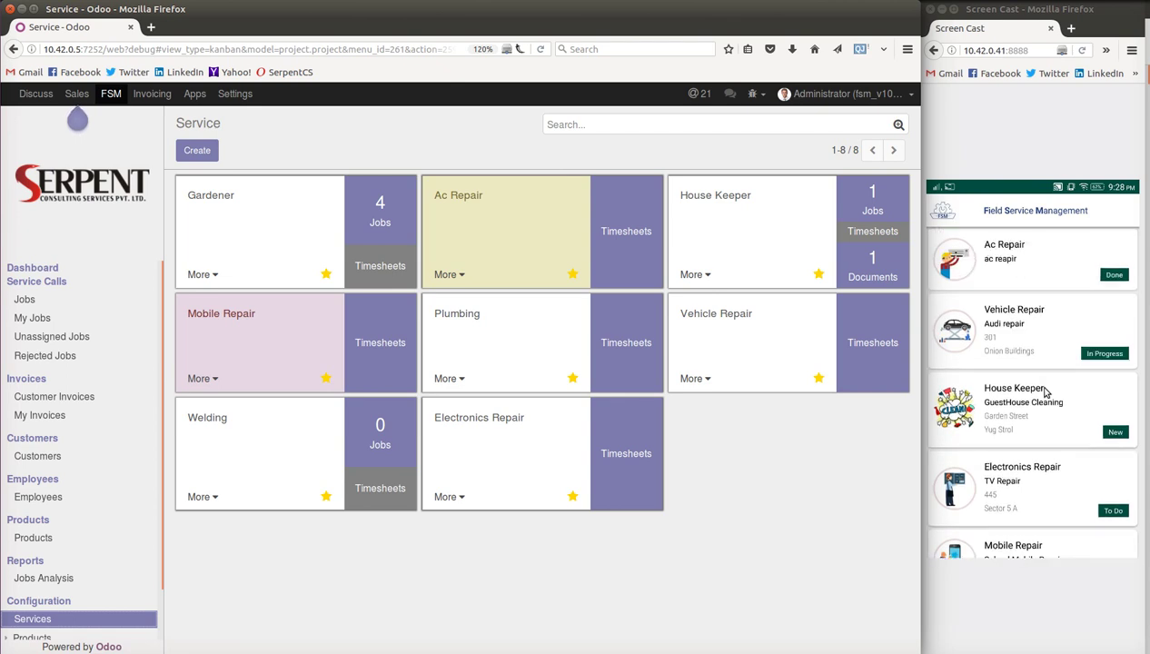
# - Pick Vehicle Repair in the mobile app to reach the 'Where Do You Want The Service?' screen
pyautogui.click(1044, 392)
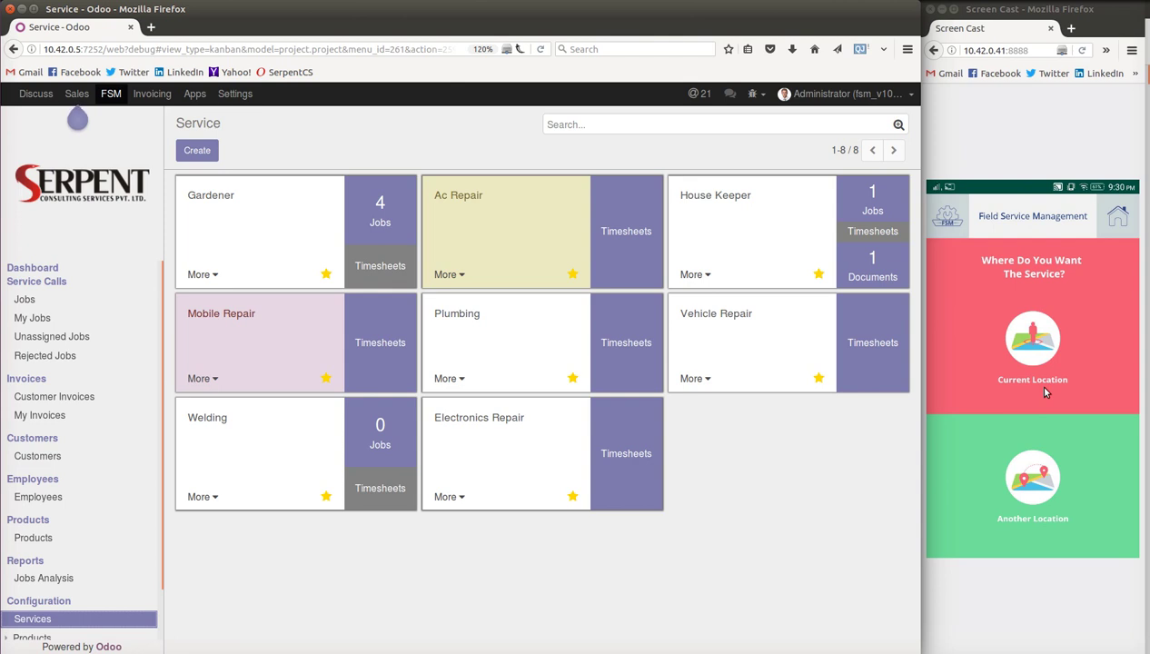
# - Request service at the current location with issue 'Car breakdown', description 'suddden tyre burst', and the mobile number
pyautogui.click(1045, 392)
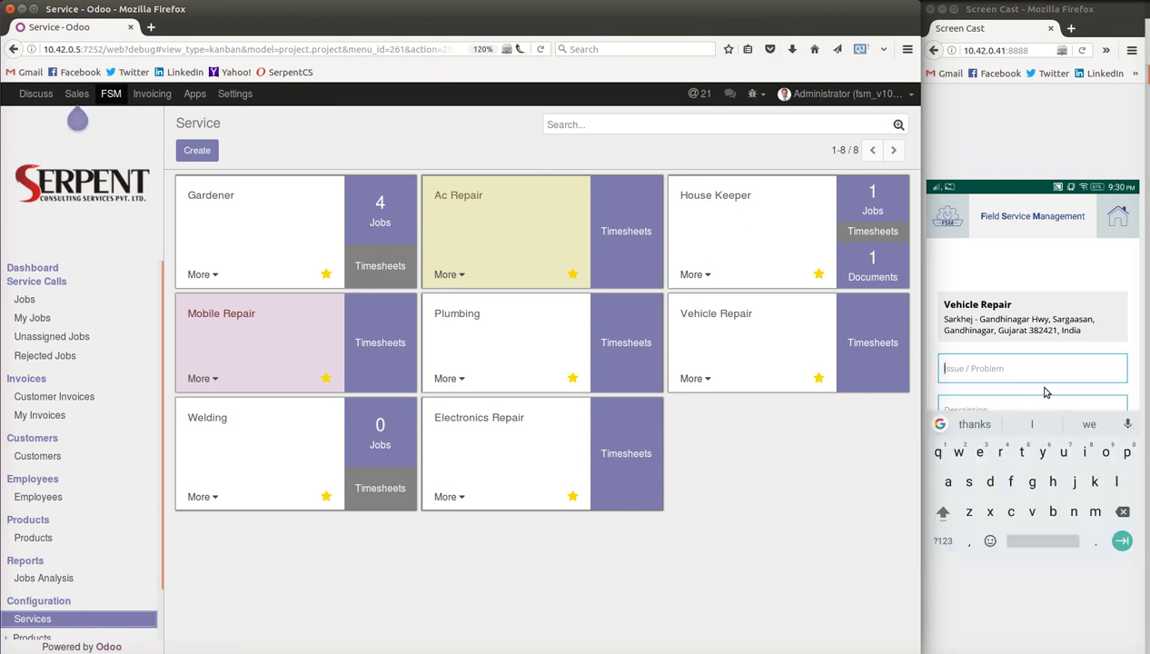
pyautogui.write('Car breakdown')
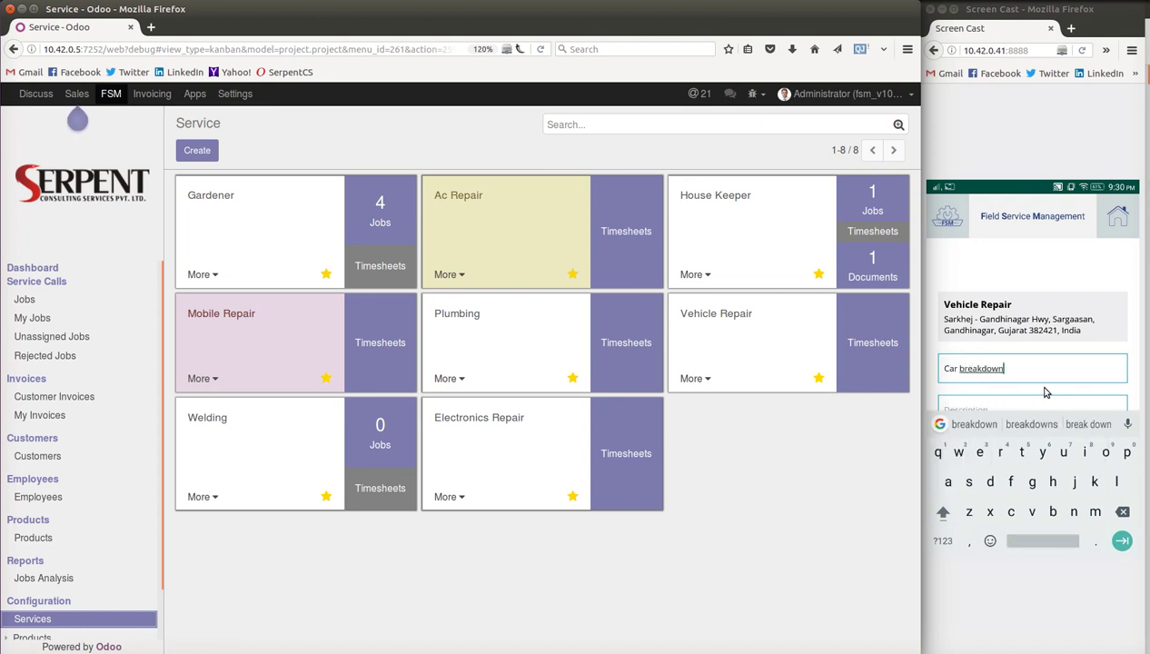
pyautogui.press('Tab')
pyautogui.write('suddden tyre burst')
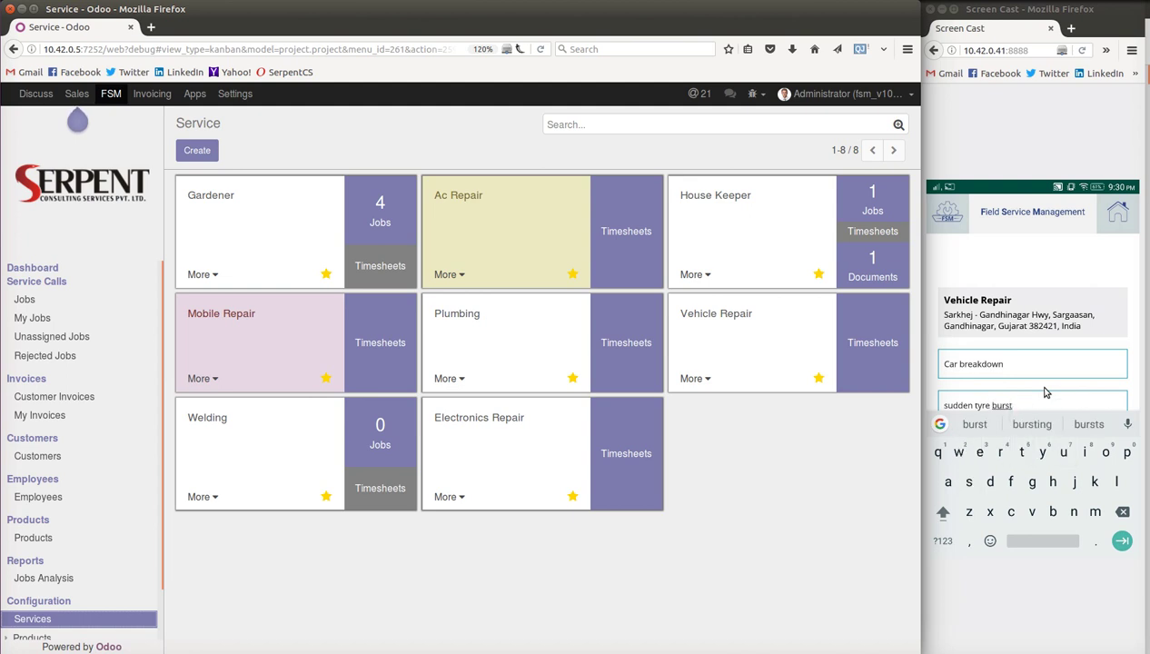
pyautogui.press('Tab')
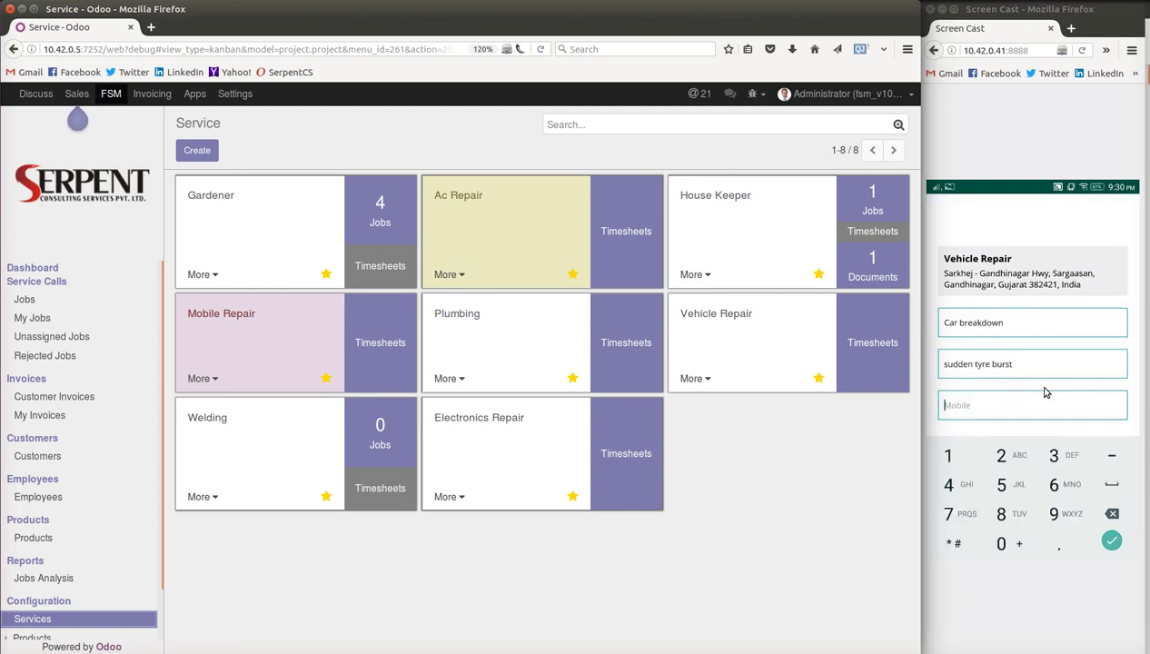
pyautogui.press('Return')
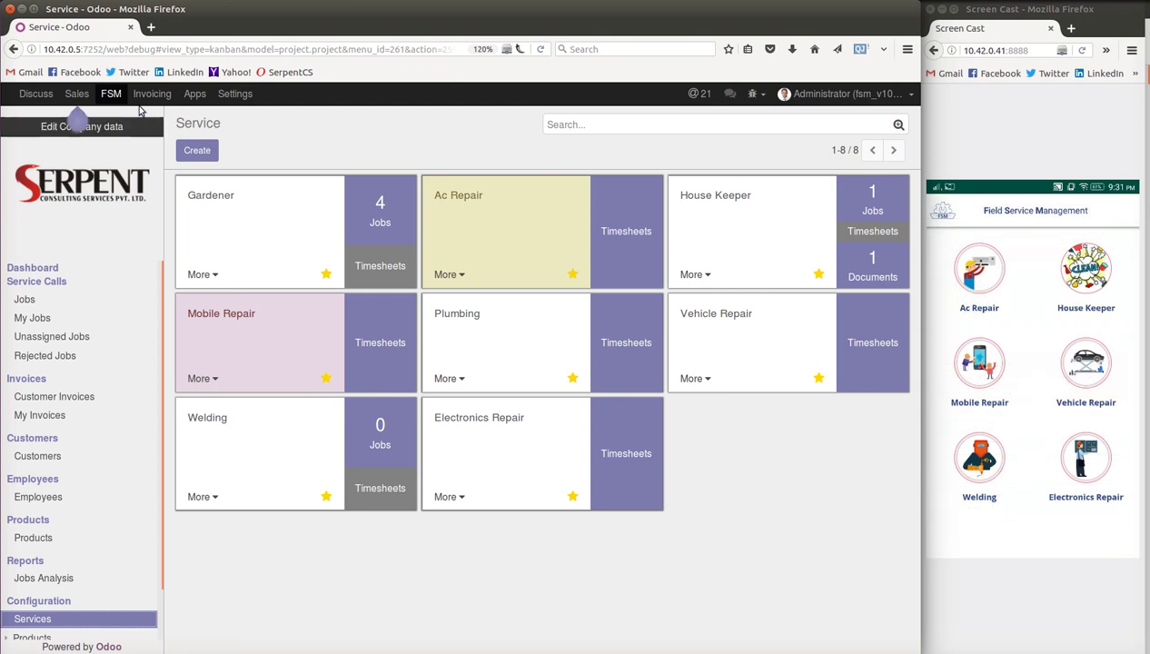
# - Open the FSM Jobs kanban and scroll to the new JOB201700009 'Car breakdown' card
pyautogui.click(112, 96)
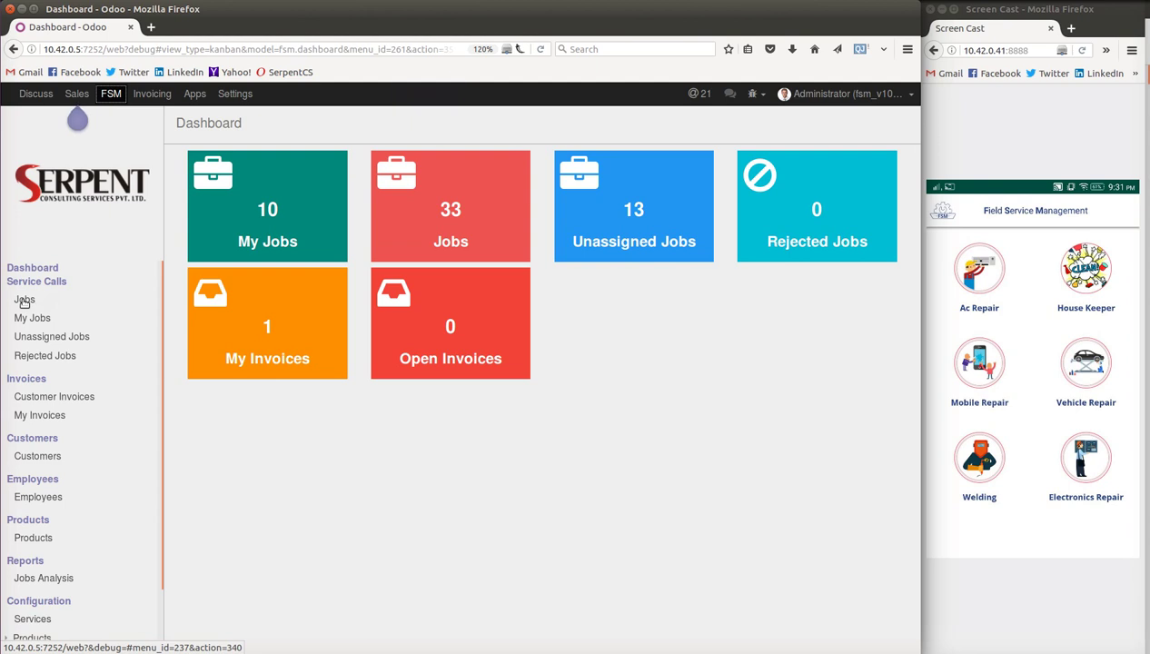
pyautogui.click(25, 301)
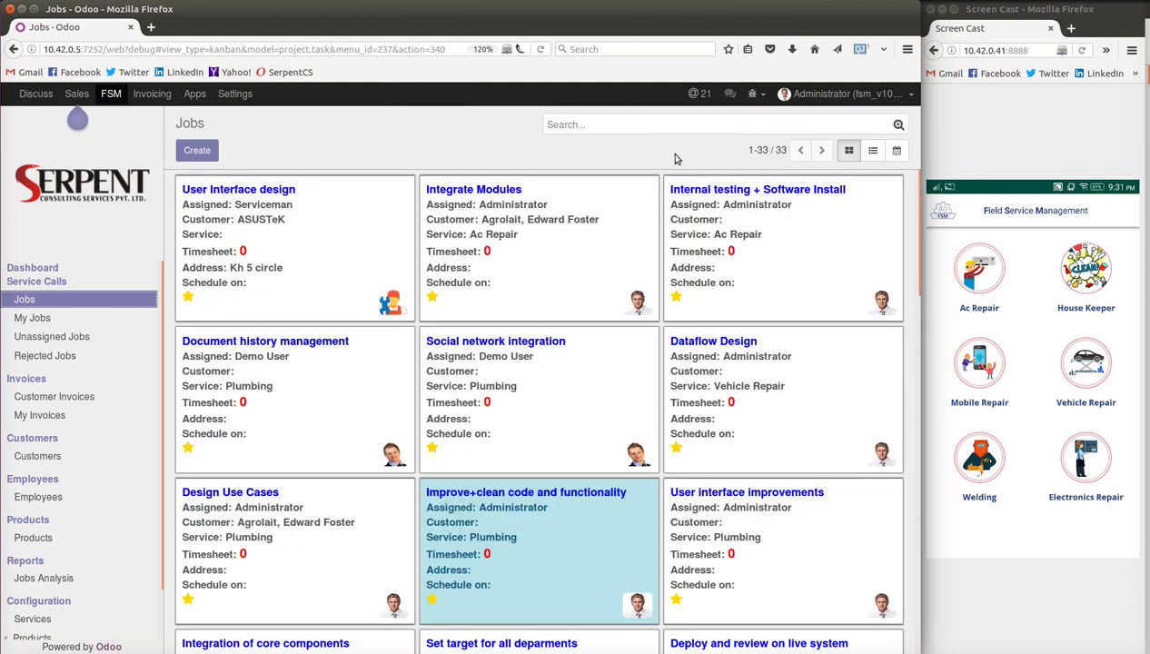
pyautogui.scroll(-10, 600, 328)
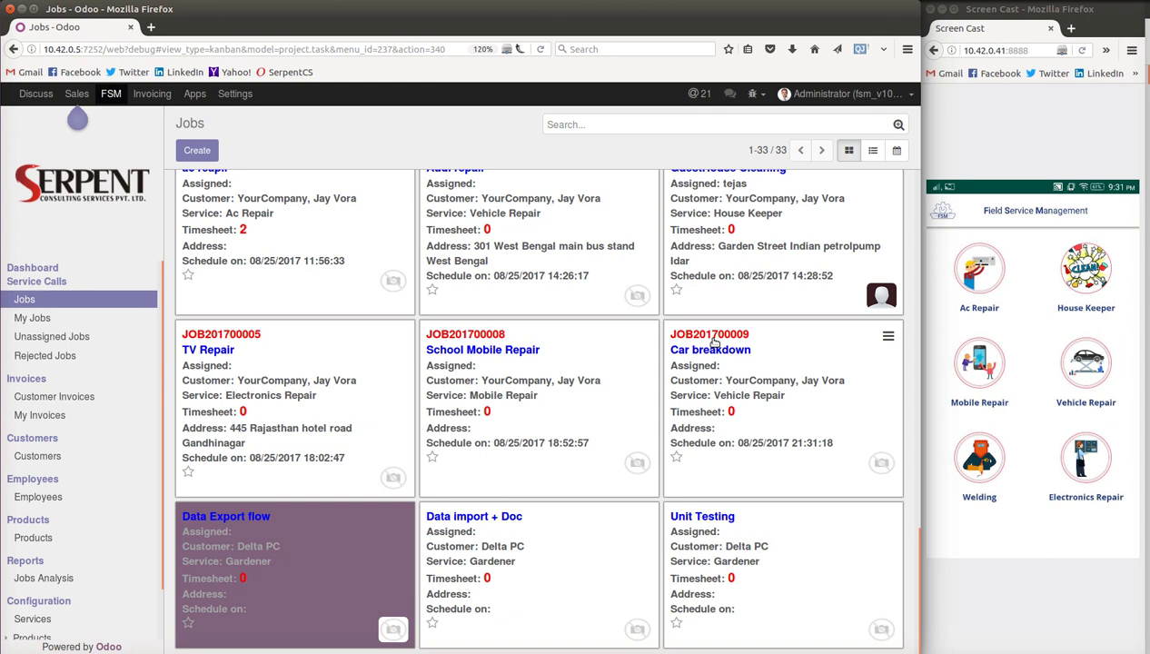
# - Edit job JOB201700009, checking the Assigned to, Customer and Service options and its 'sudden tyre burst' description
pyautogui.click(714, 343)
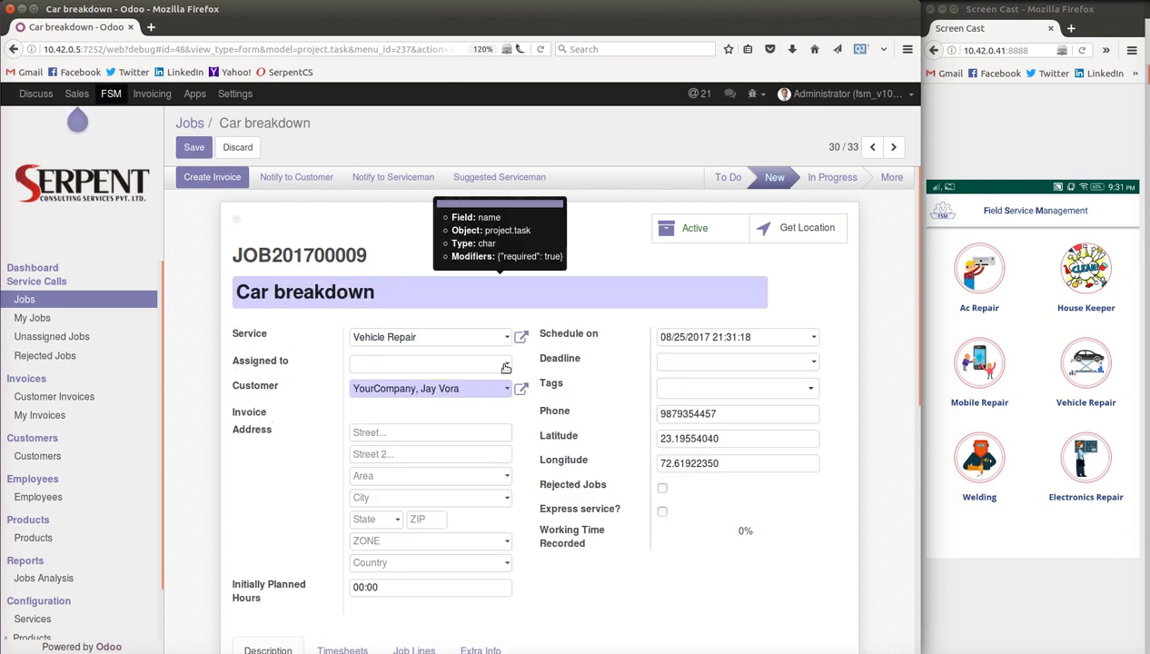
pyautogui.click(505, 366)
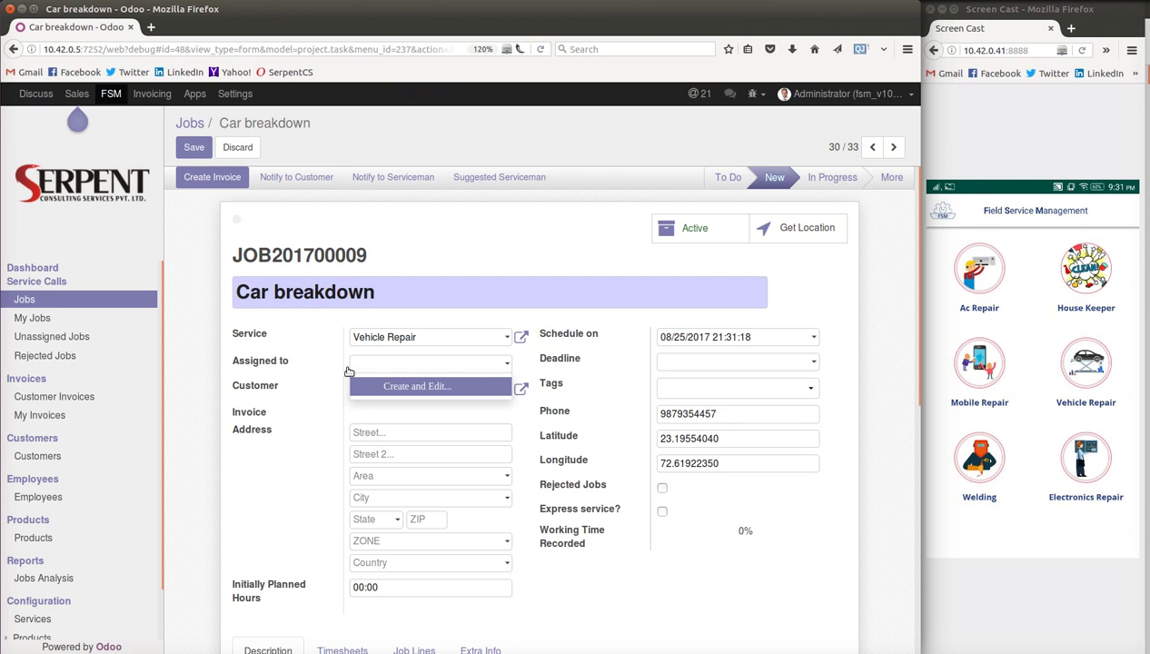
pyautogui.click(261, 385)
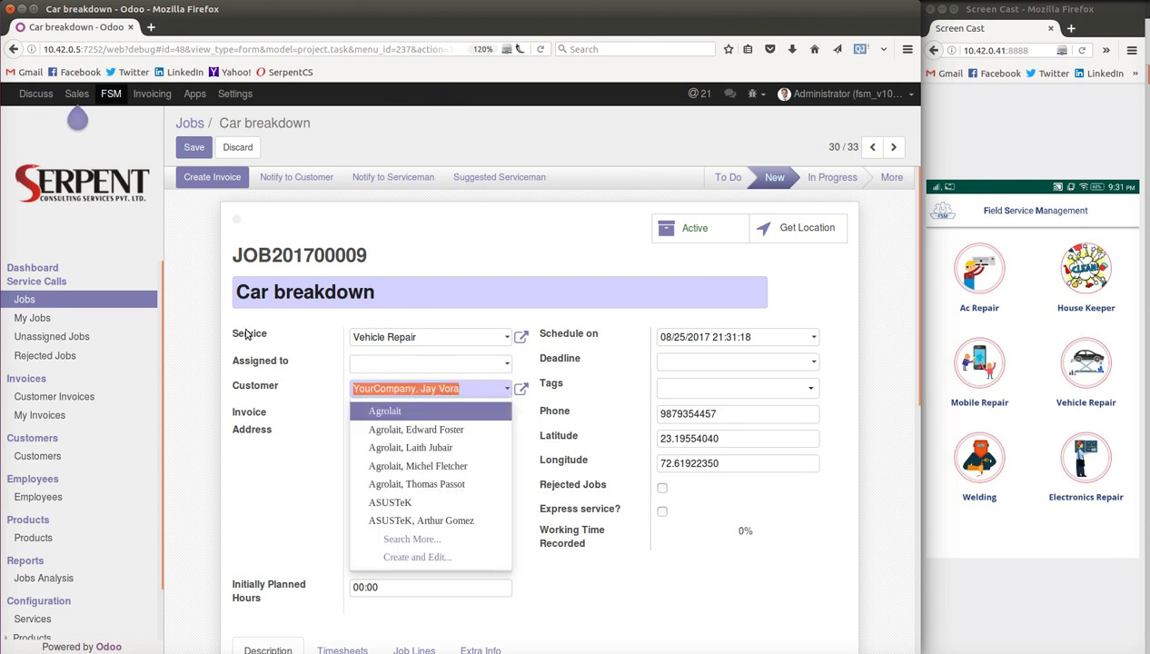
pyautogui.click(246, 335)
pyautogui.click(468, 256)
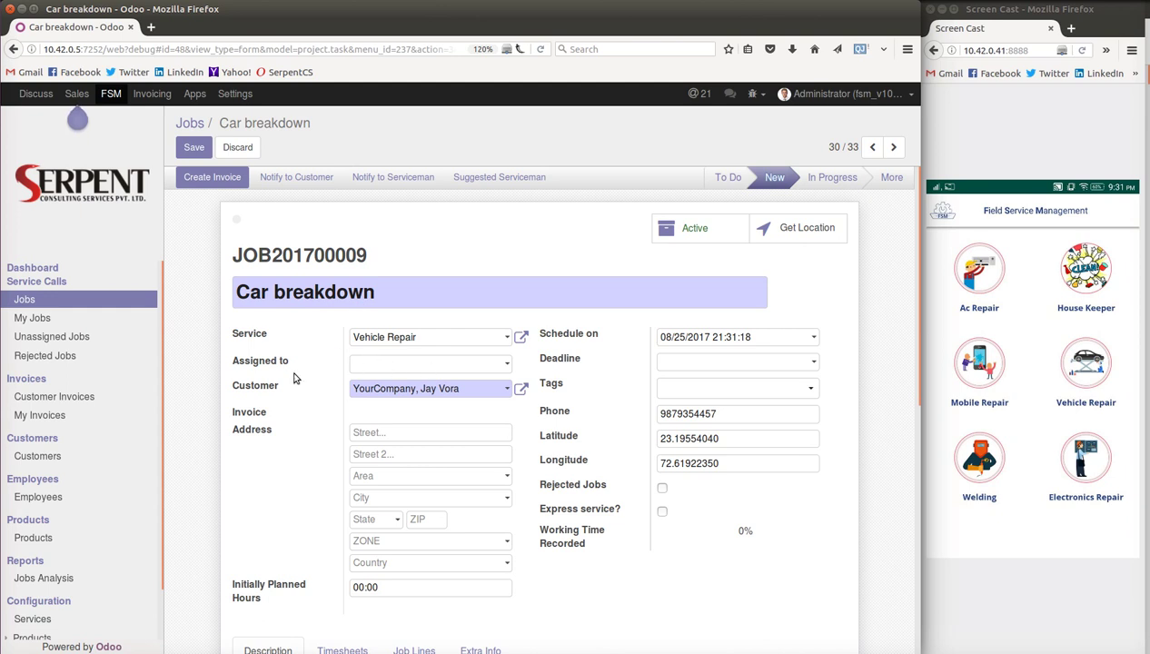
pyautogui.scroll(-2, 288, 395)
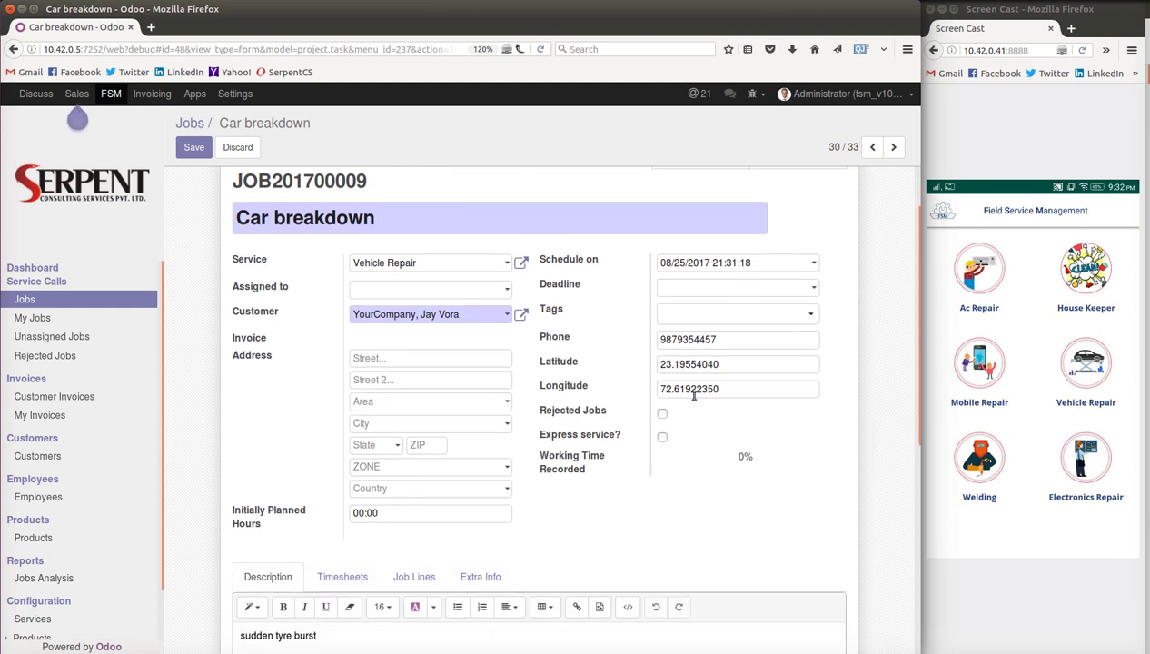
pyautogui.scroll(-5, 721, 360)
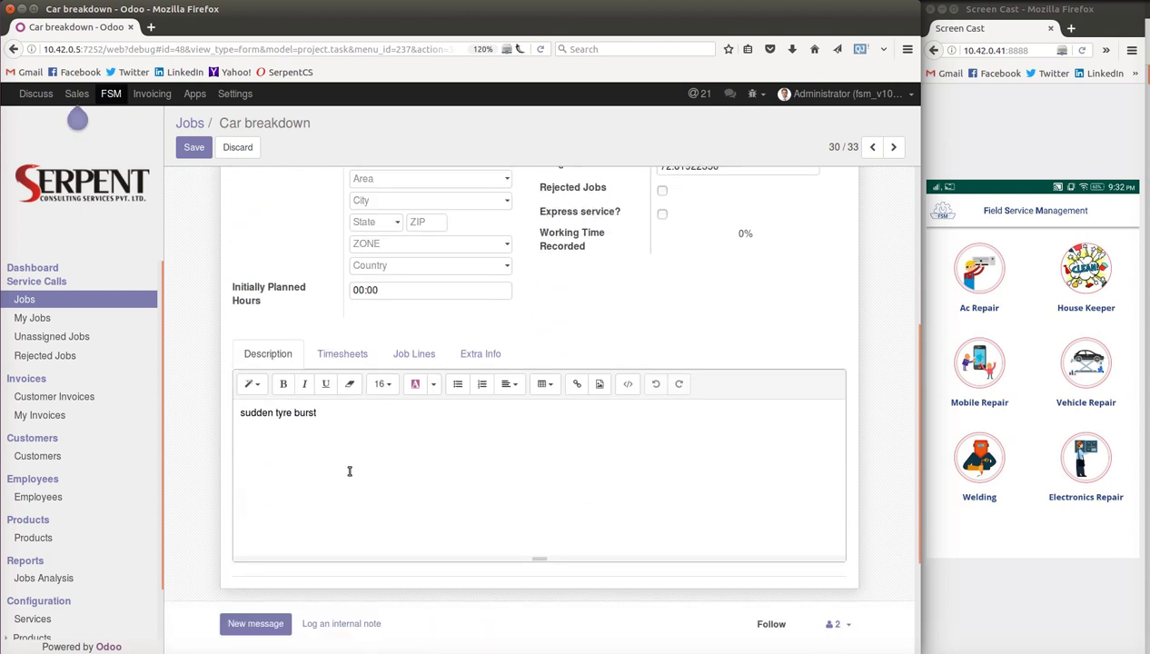
pyautogui.scroll(7, 321, 477)
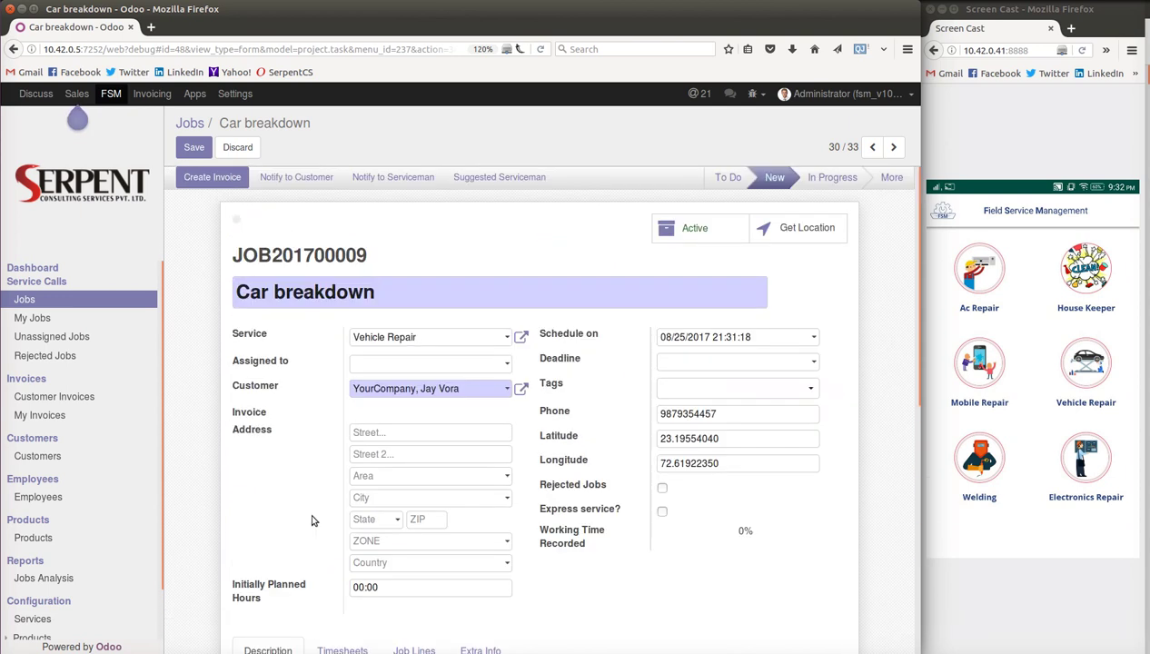
pyautogui.scroll(-3, 311, 521)
pyautogui.scroll(3, 287, 414)
# - Save job JOB201700009 and view its single attachment from 2017/08/27_21:31:08
pyautogui.click(195, 148)
pyautogui.click(454, 148)
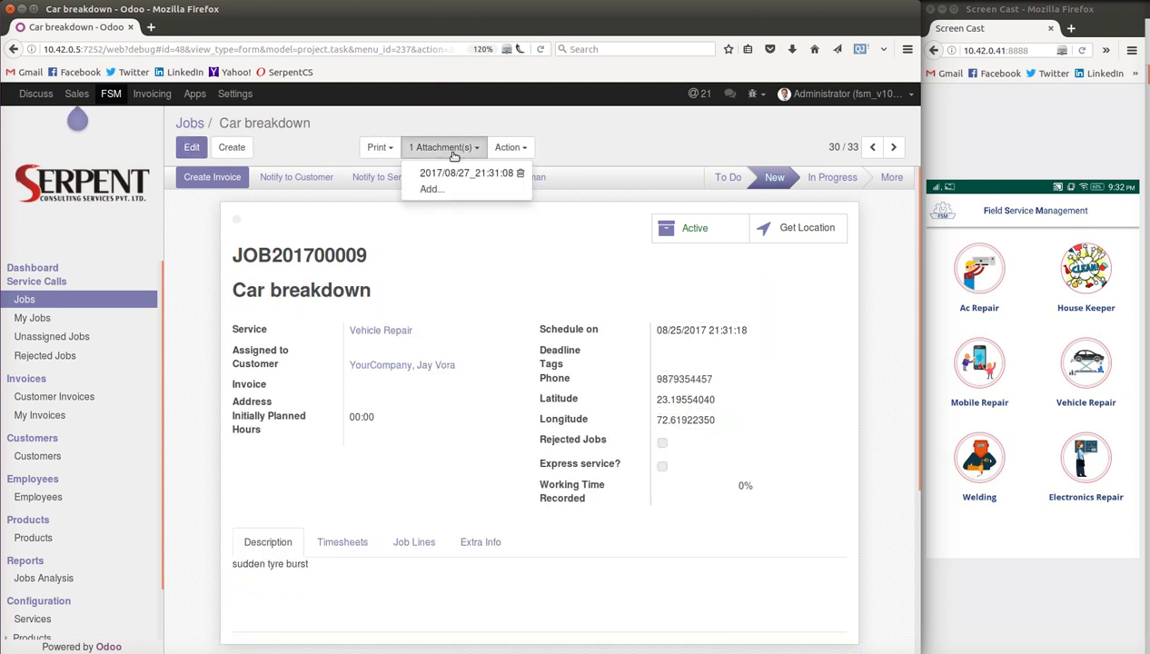
pyautogui.click(366, 226)
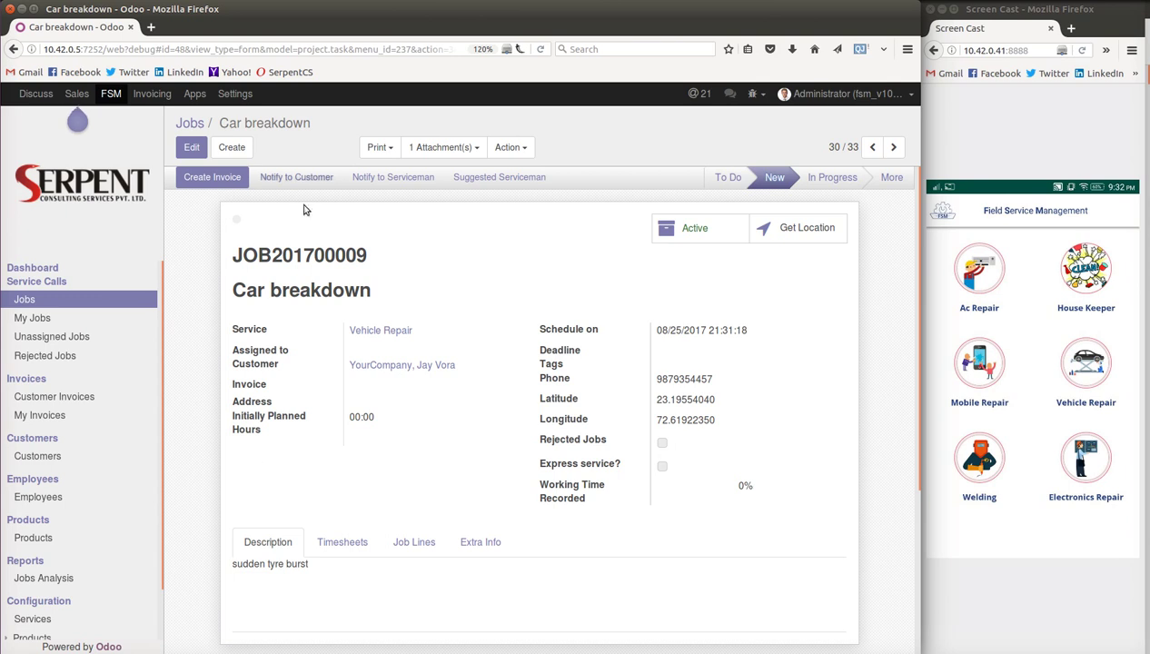
pyautogui.click(467, 182)
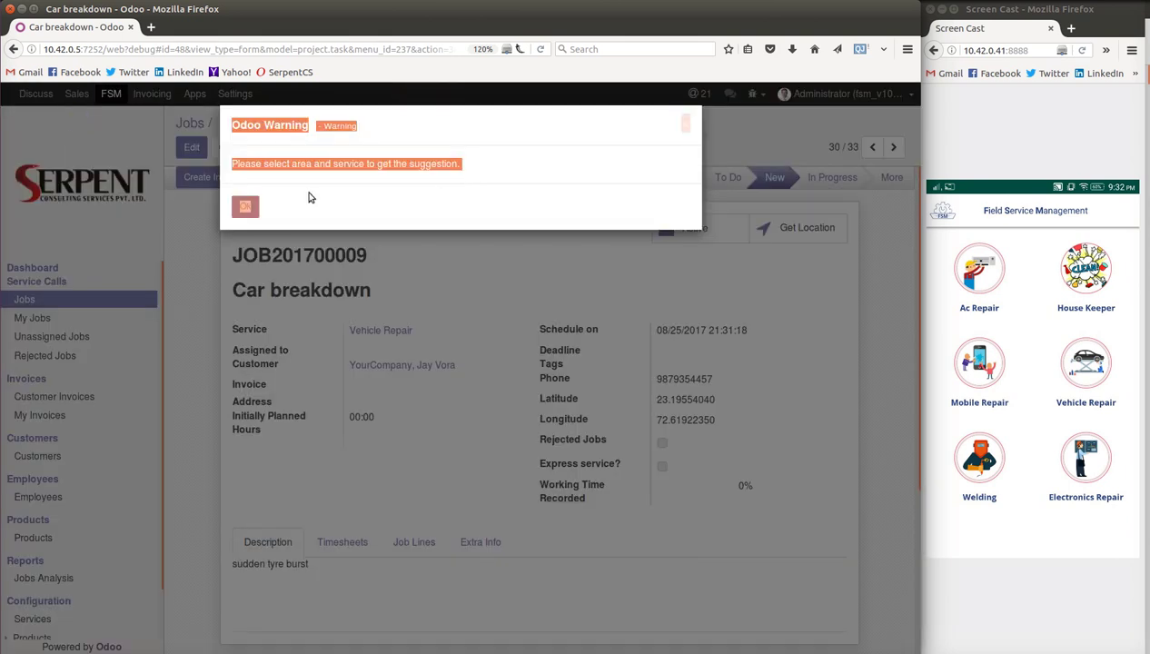
pyautogui.click(246, 207)
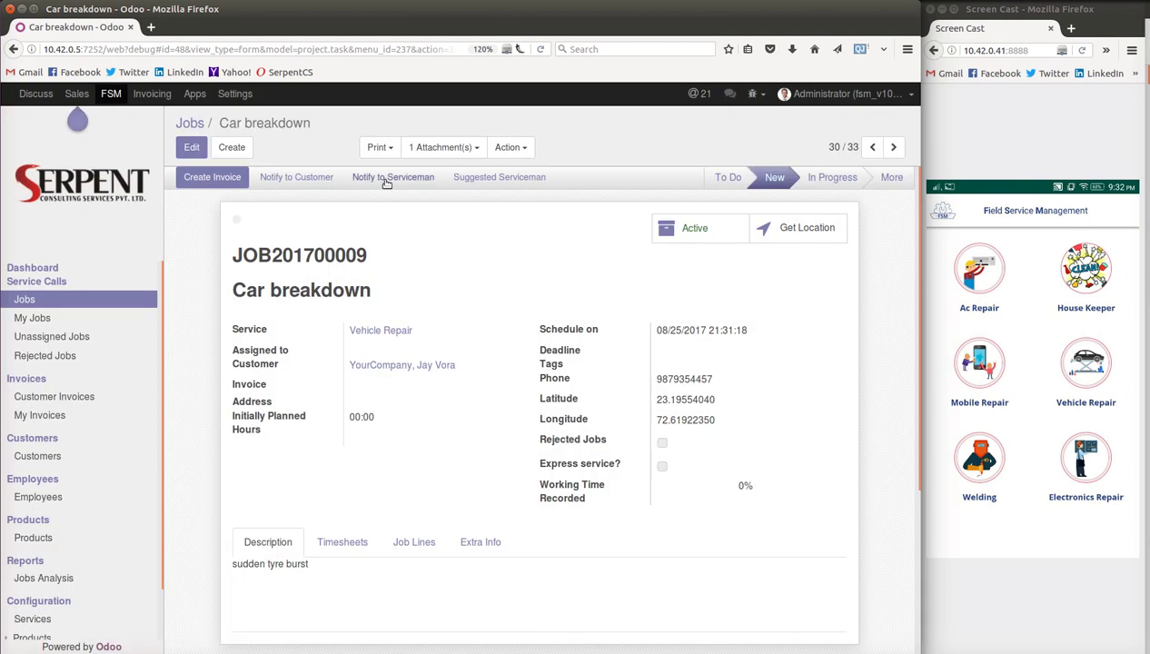
pyautogui.click(306, 183)
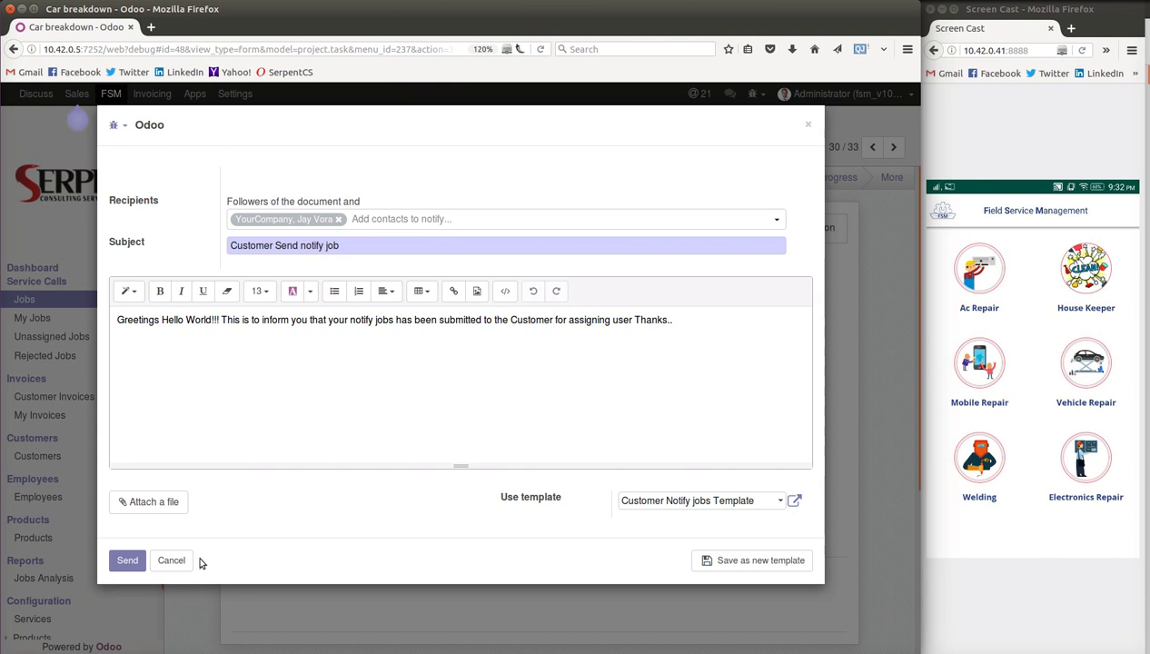
pyautogui.click(171, 561)
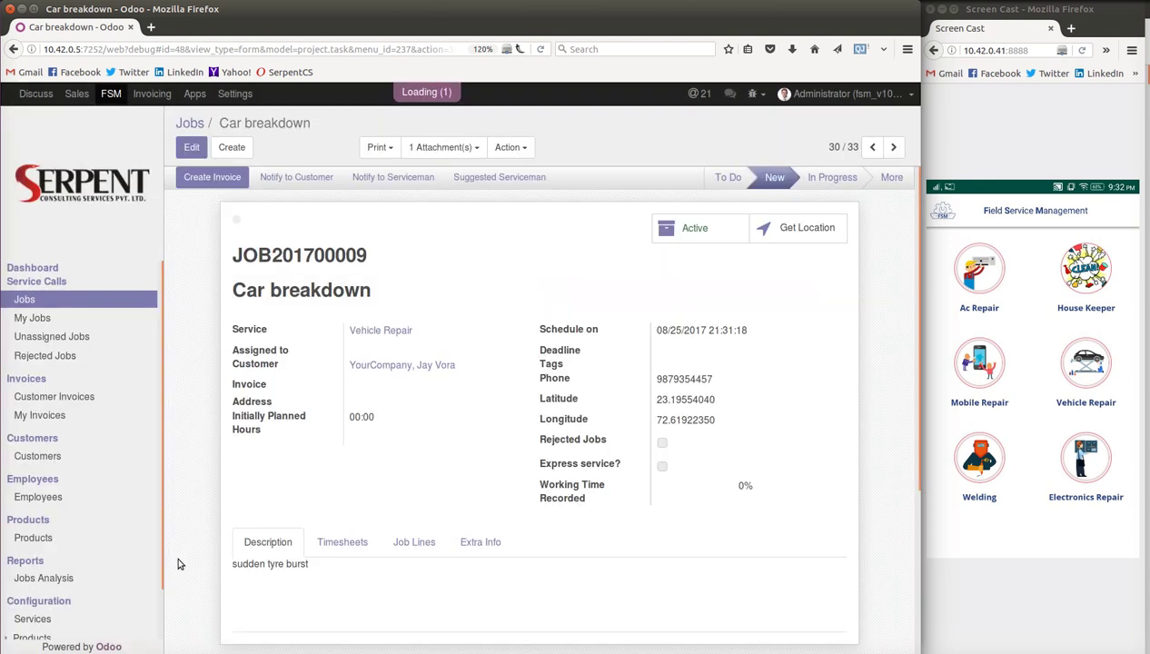
pyautogui.click(209, 179)
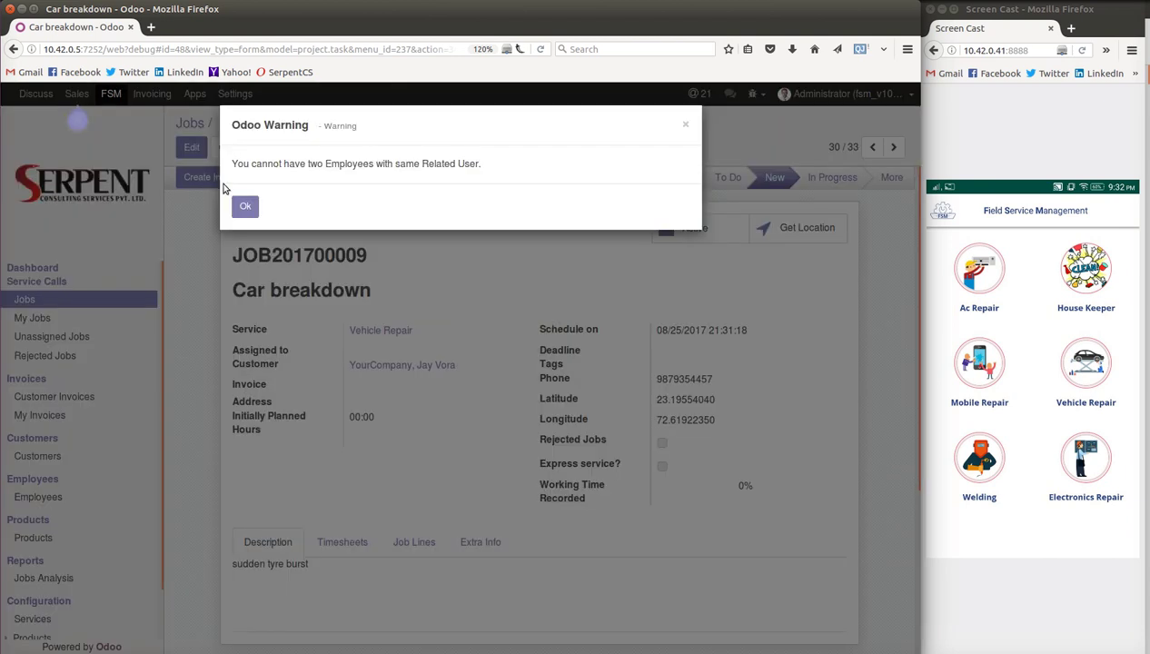
pyautogui.click(245, 208)
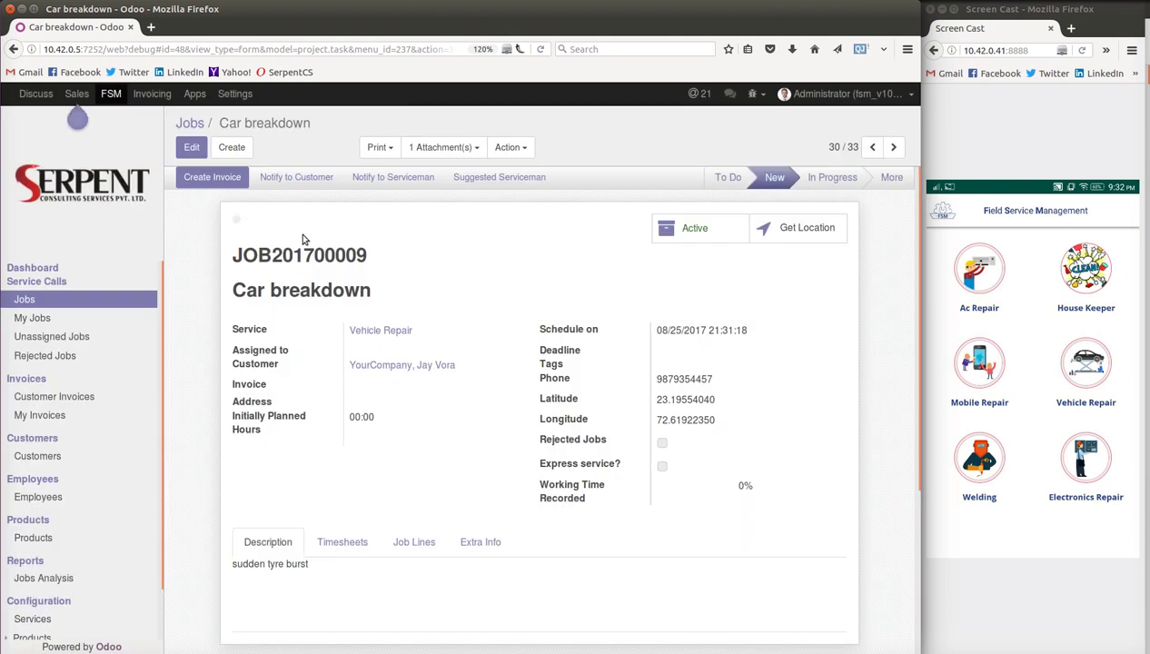
# - Save job JOB201700009 without changes and reopen the Services list, where Vehicle Repair shows 1 document
pyautogui.click(192, 149)
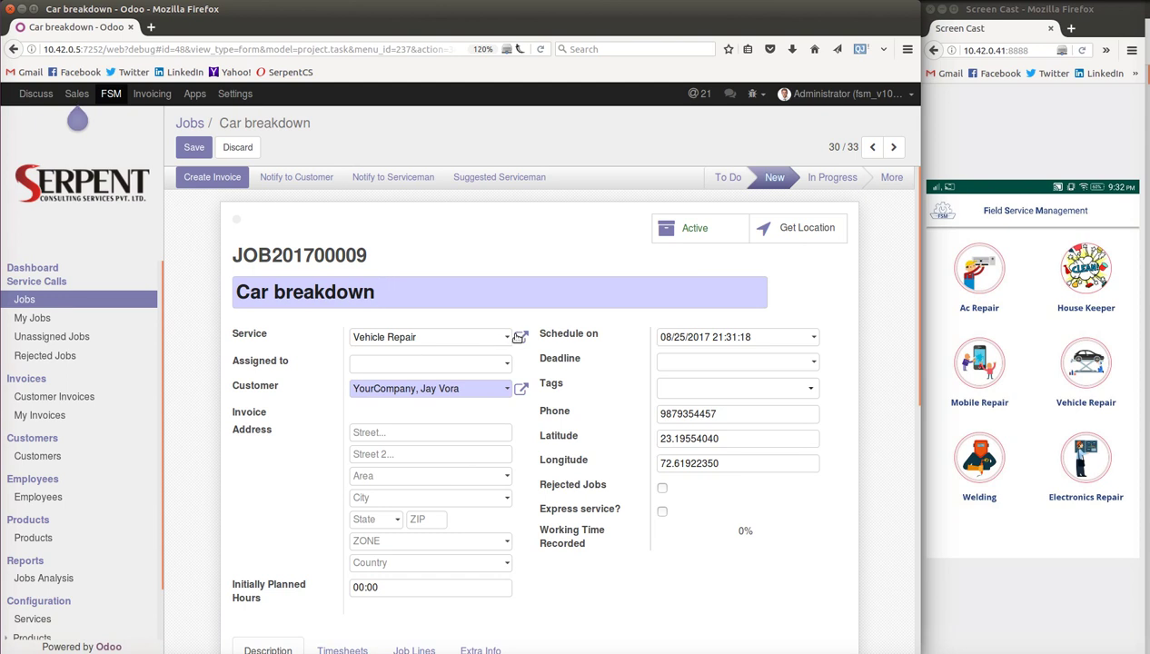
pyautogui.click(192, 150)
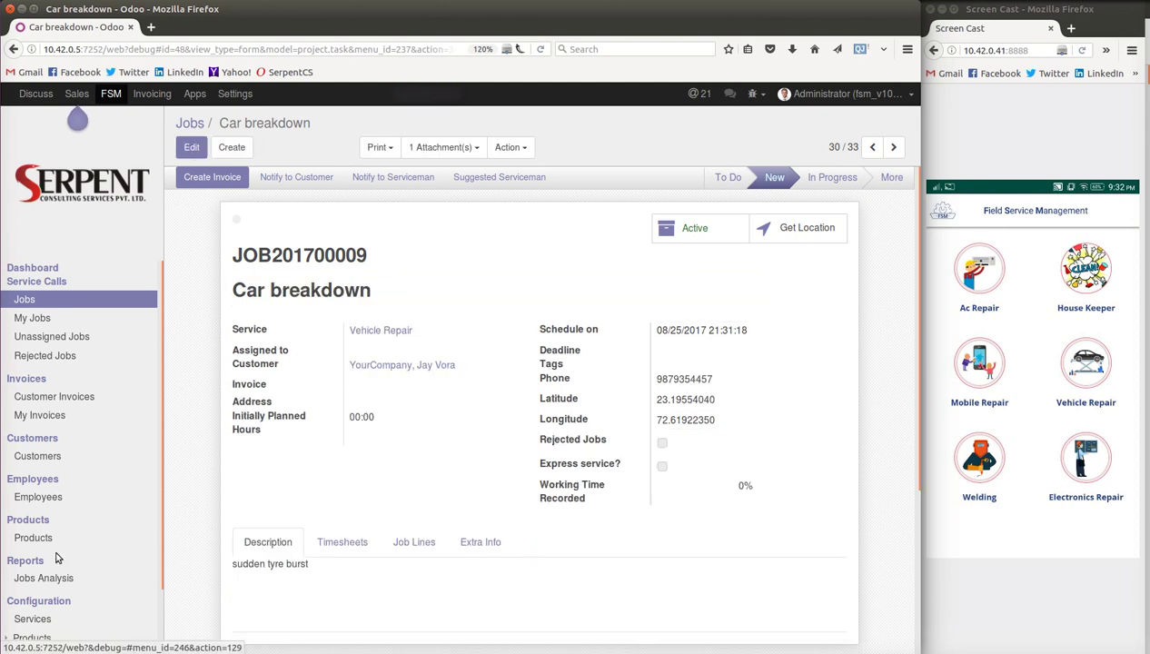
pyautogui.click(34, 618)
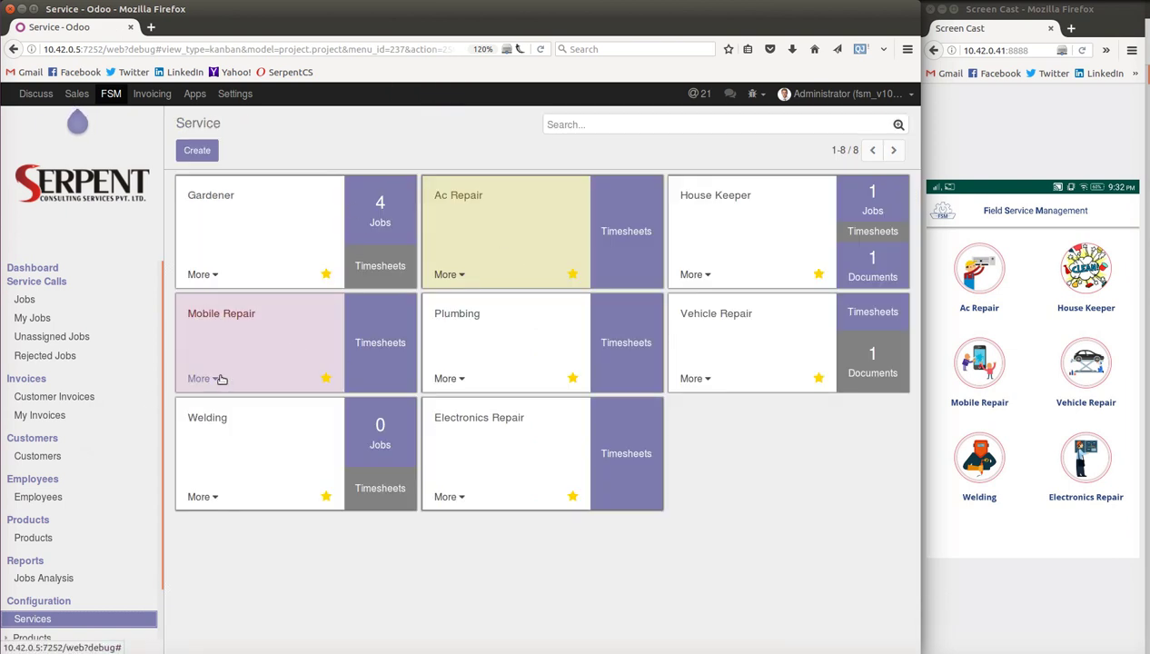
# - Open the Vehicle Repair service settings and review its car icon, Administrator manager and sequence 10
pyautogui.click(694, 379)
pyautogui.click(690, 329)
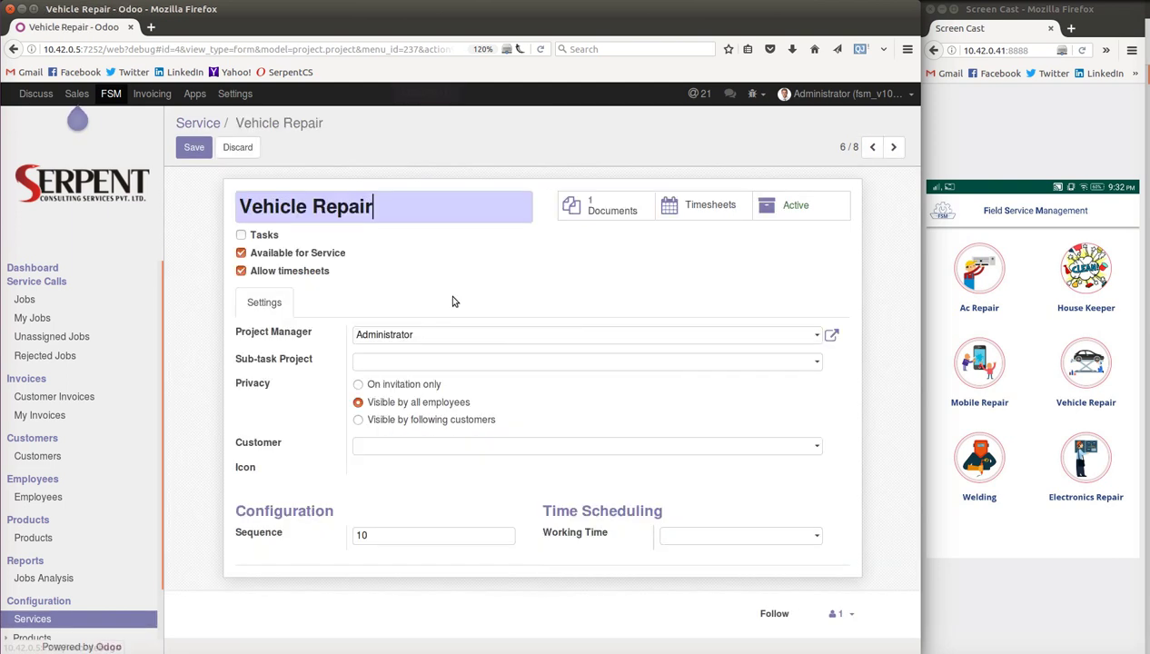
pyautogui.scroll(-1, 537, 259)
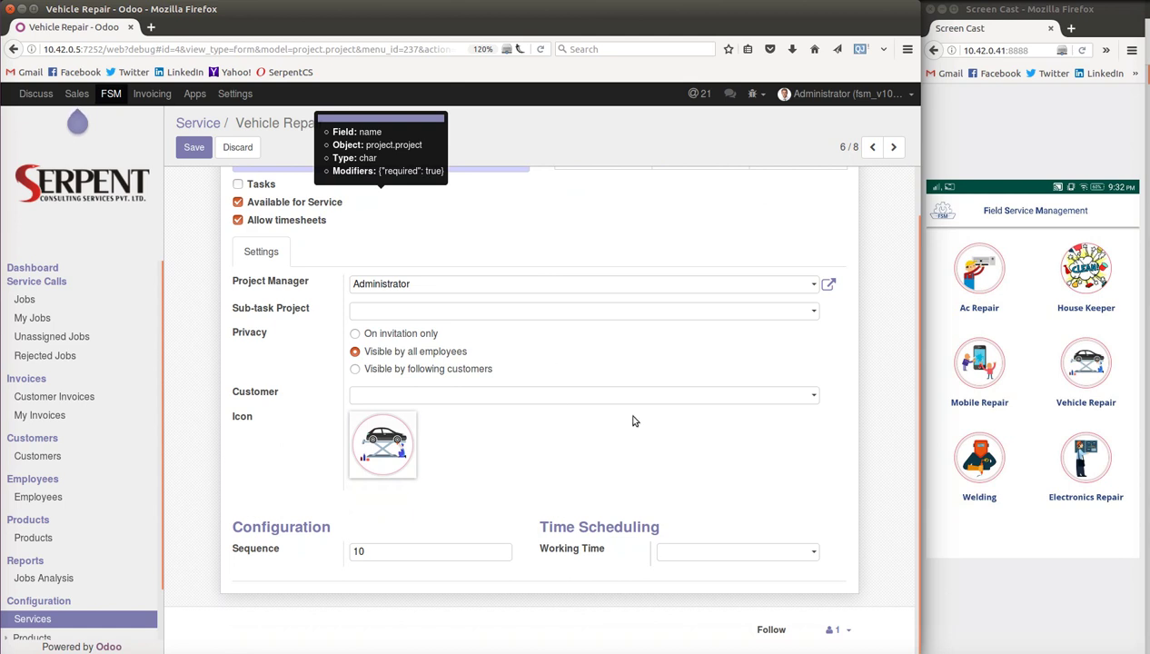
pyautogui.scroll(1, 633, 421)
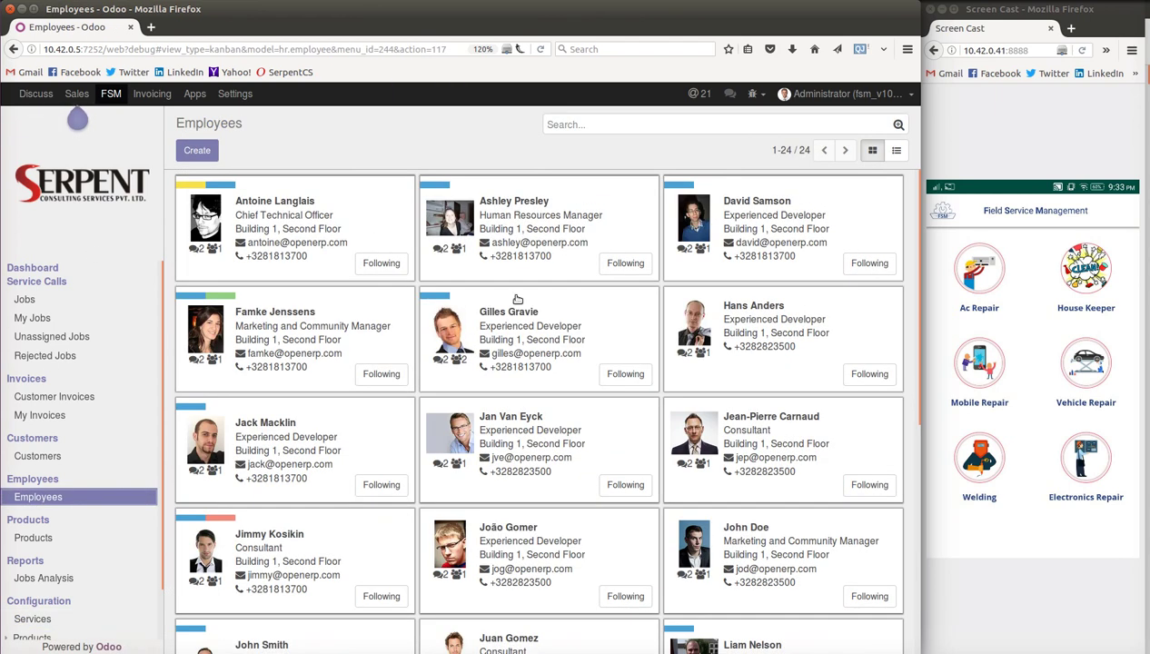
# - Try opening the first employee and the Chief Executive Officer records, dismissing the server errors
pyautogui.click(297, 207)
pyautogui.scroll(-3, 245, 435)
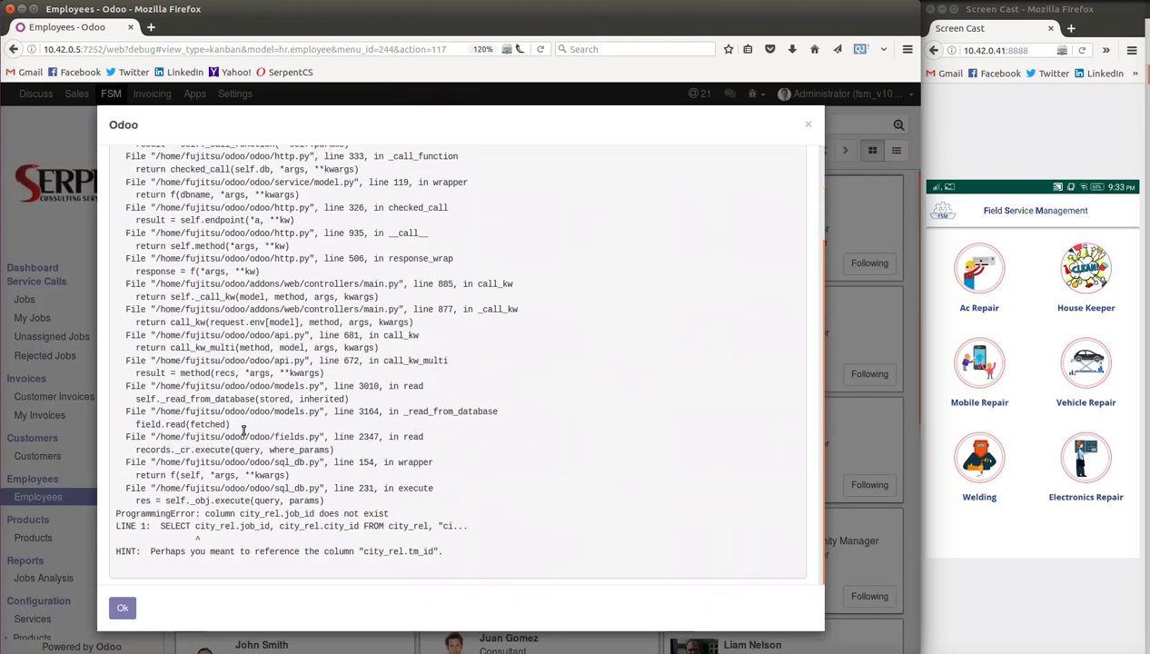
pyautogui.click(127, 608)
pyautogui.scroll(-5, 449, 418)
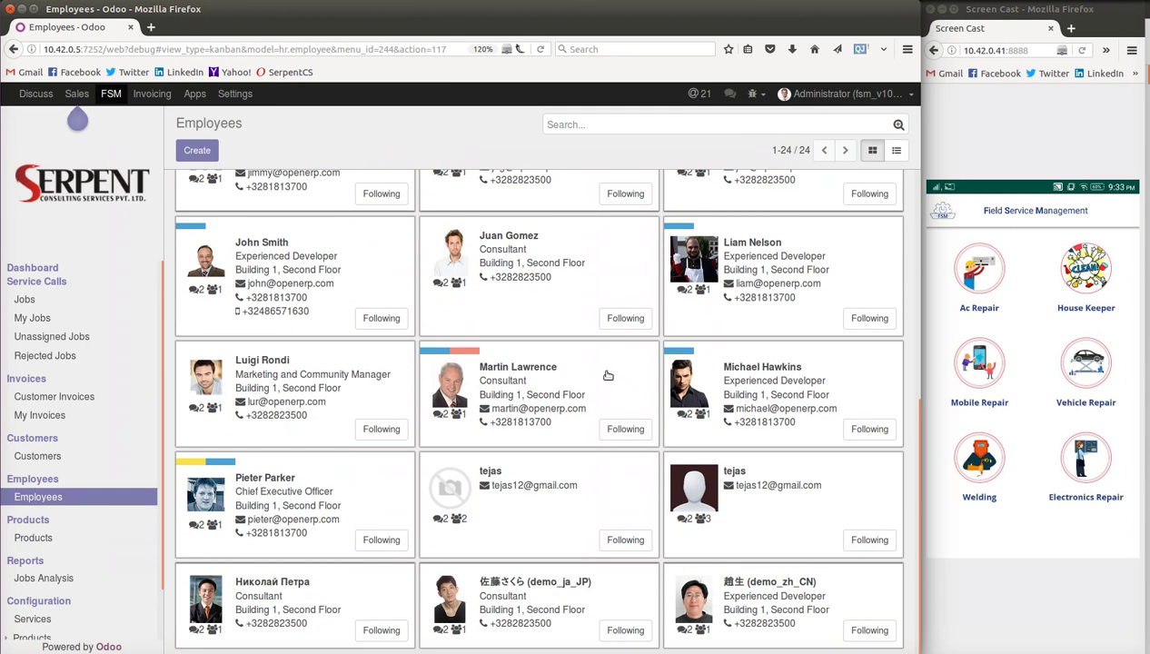
pyautogui.click(271, 486)
pyautogui.scroll(-5, 365, 383)
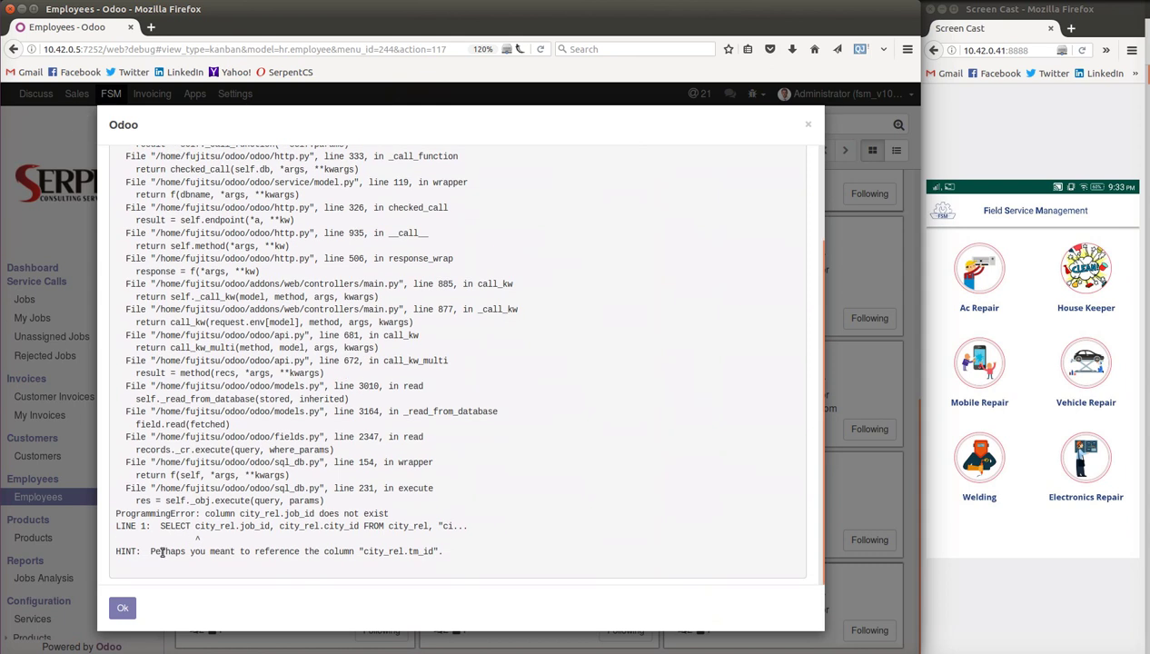
pyautogui.click(124, 607)
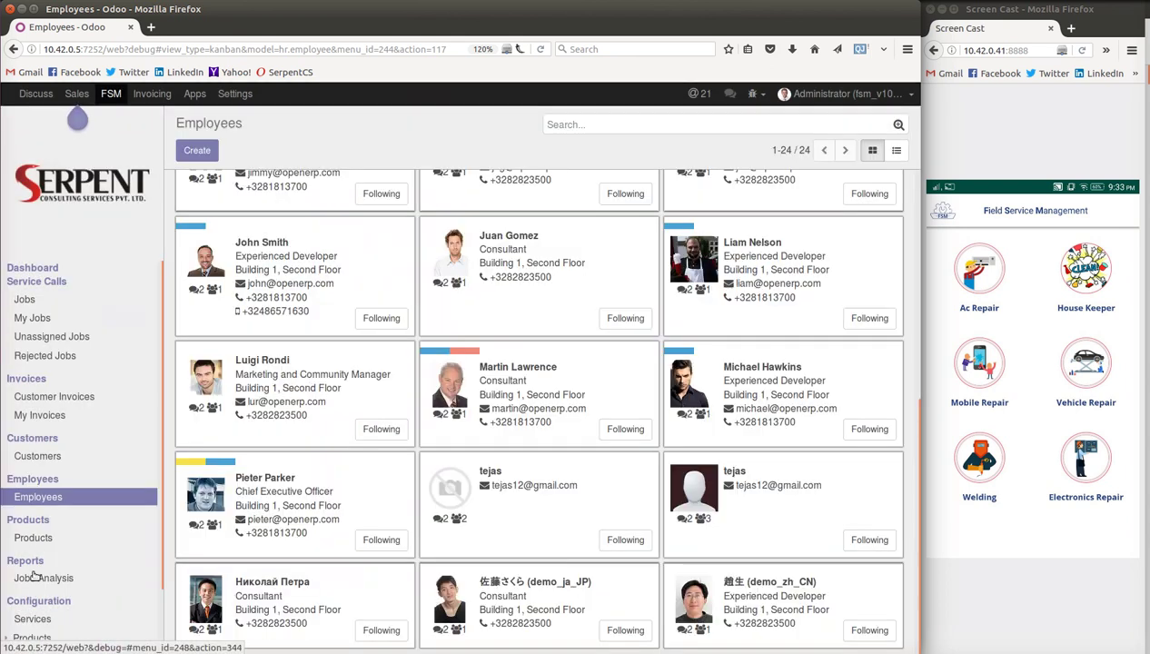
# - Show the service jobs board and scroll to cards JOB201700002 through JOB201700009
pyautogui.click(26, 301)
pyautogui.scroll(-10, 543, 295)
pyautogui.scroll(-5, 560, 307)
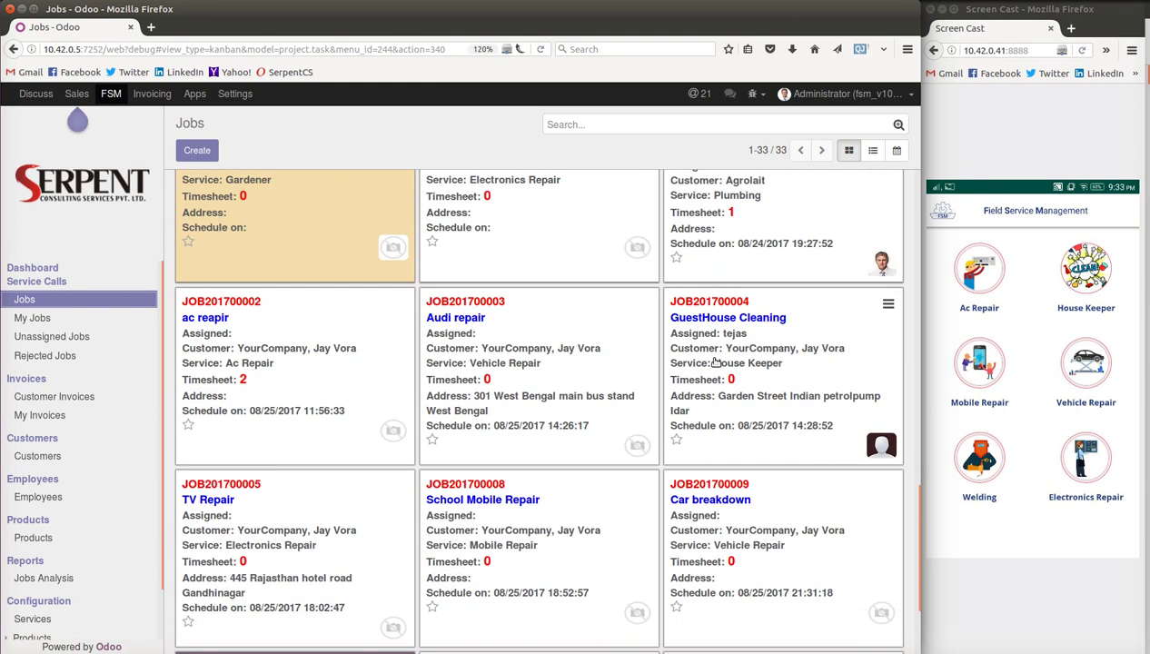
# - Open job JOB201700004 GuestHouse Cleaning, attempt to invoice it, and dismiss the shared-user warning
pyautogui.click(715, 362)
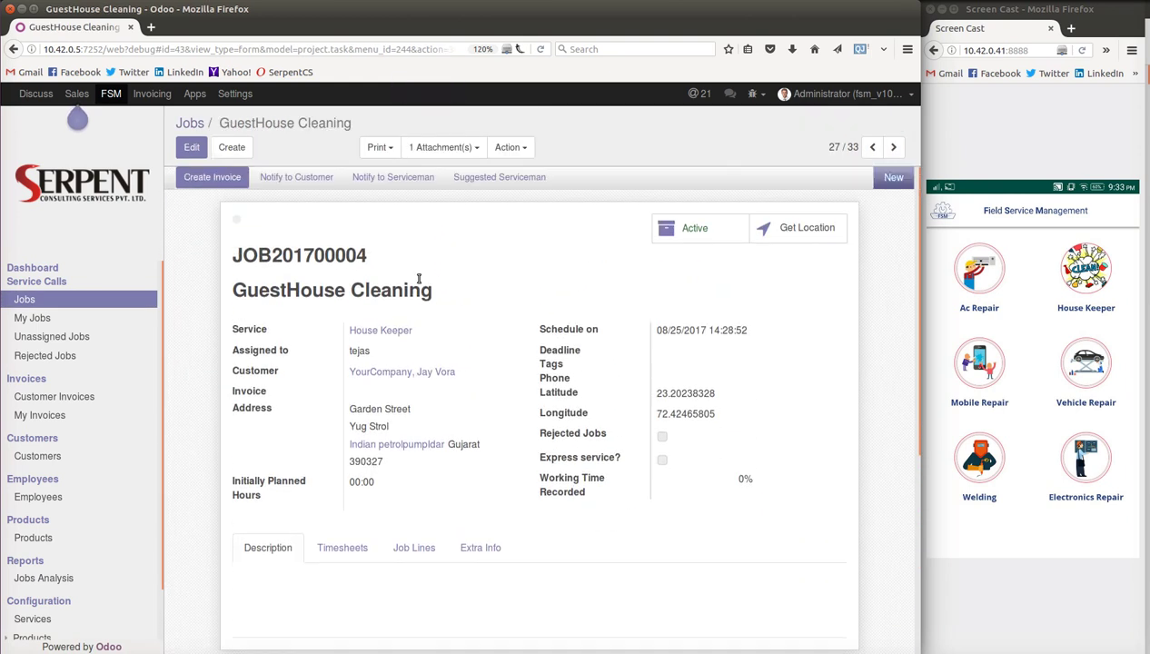
pyautogui.scroll(-3, 413, 291)
pyautogui.scroll(3, 472, 304)
pyautogui.click(220, 182)
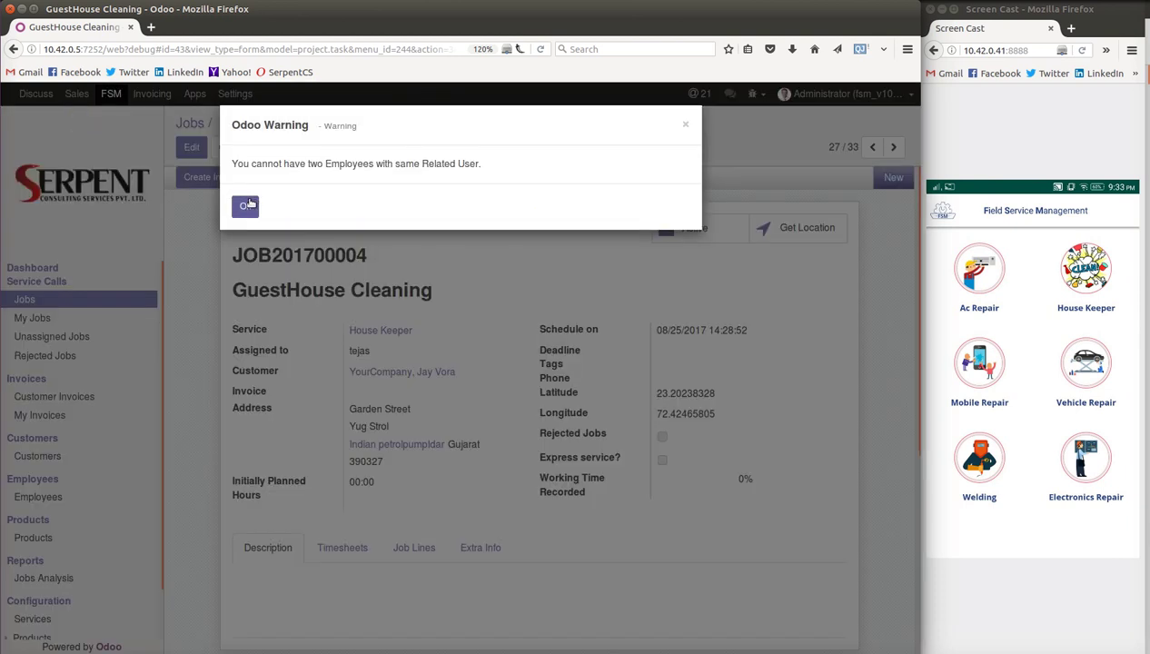
pyautogui.click(247, 207)
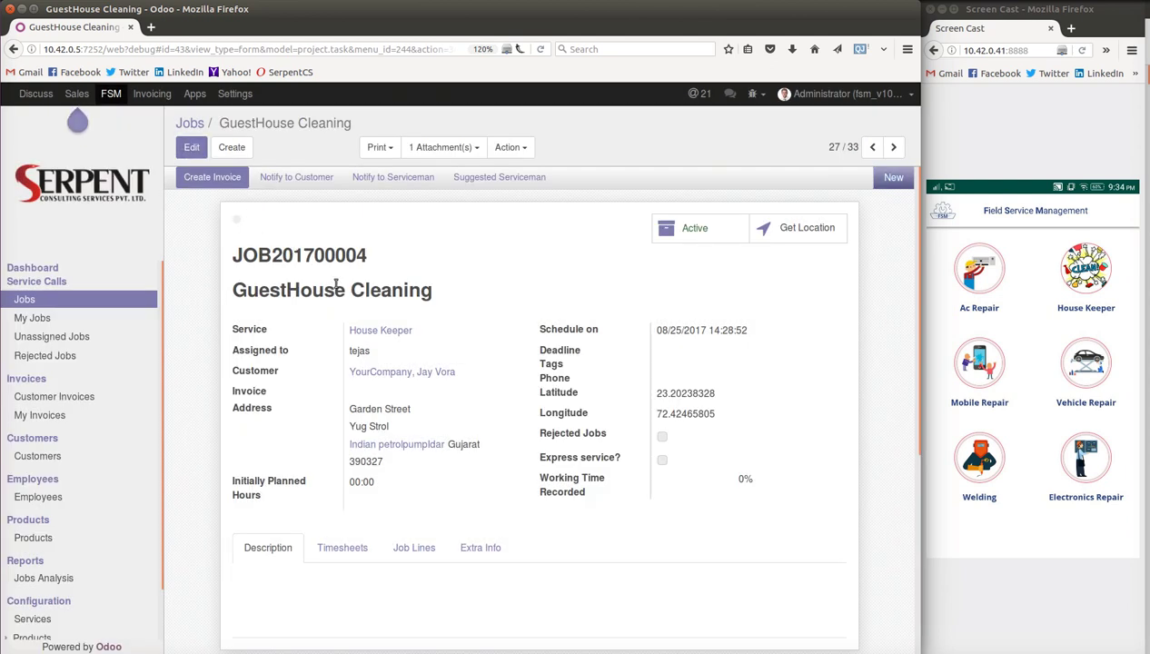
# - Change JOB201700004 to Plumbing, assigned to Administrator, customer ASUSTeK, and save it
pyautogui.hotkey('alt', 'shift', 'a')
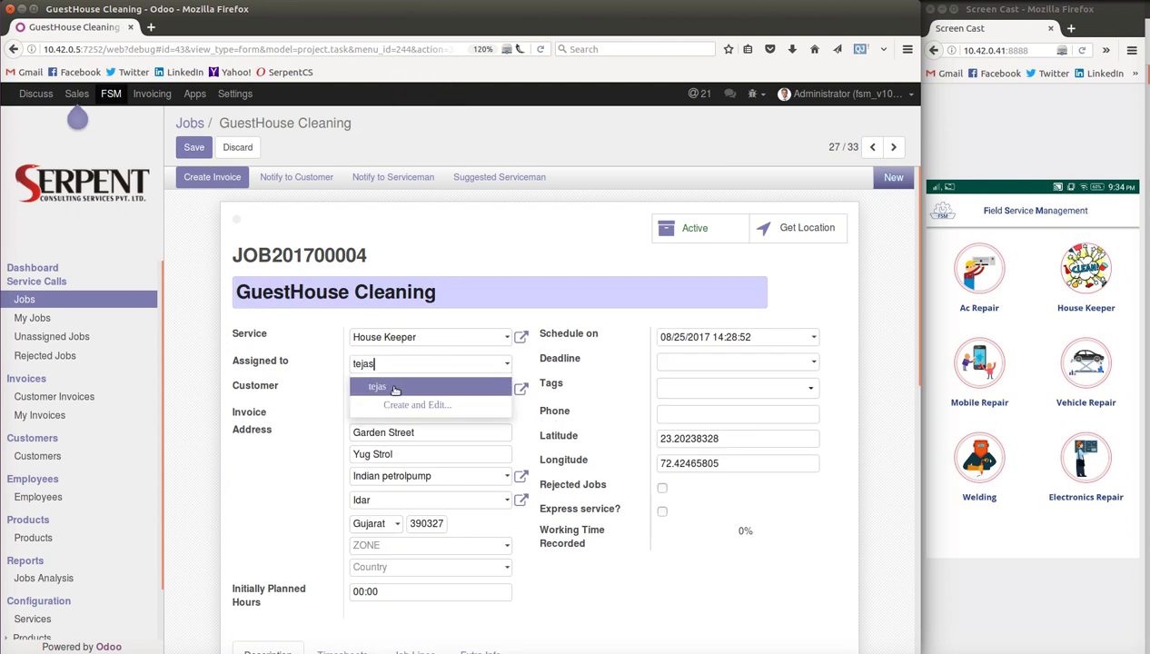
pyautogui.click(395, 388)
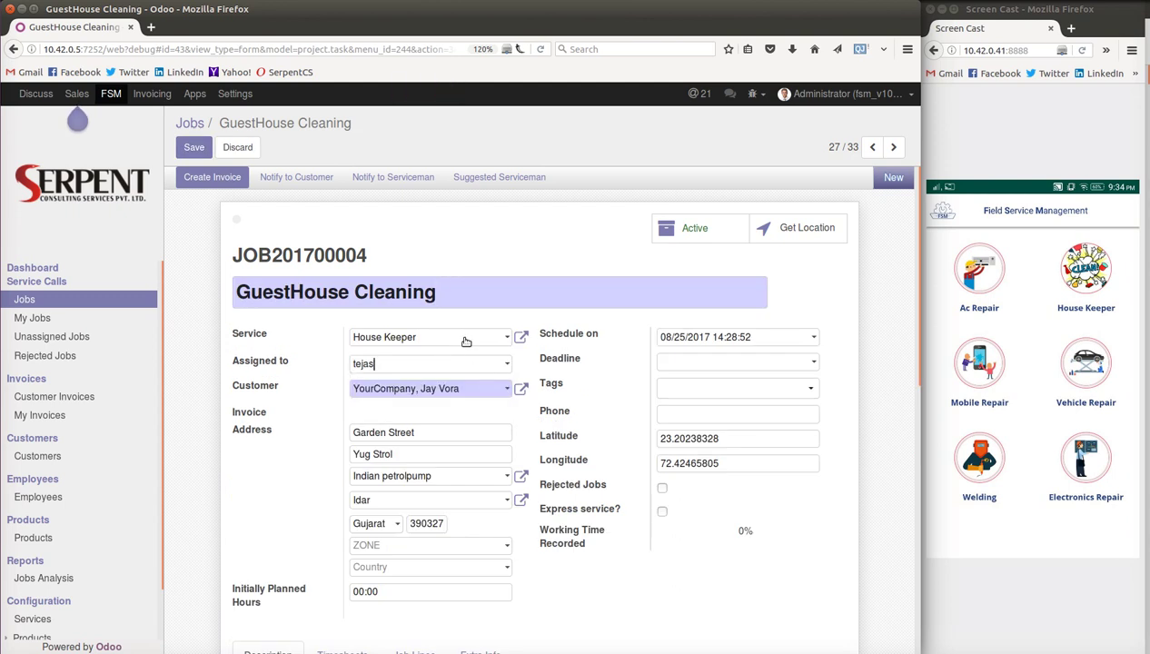
pyautogui.click(507, 338)
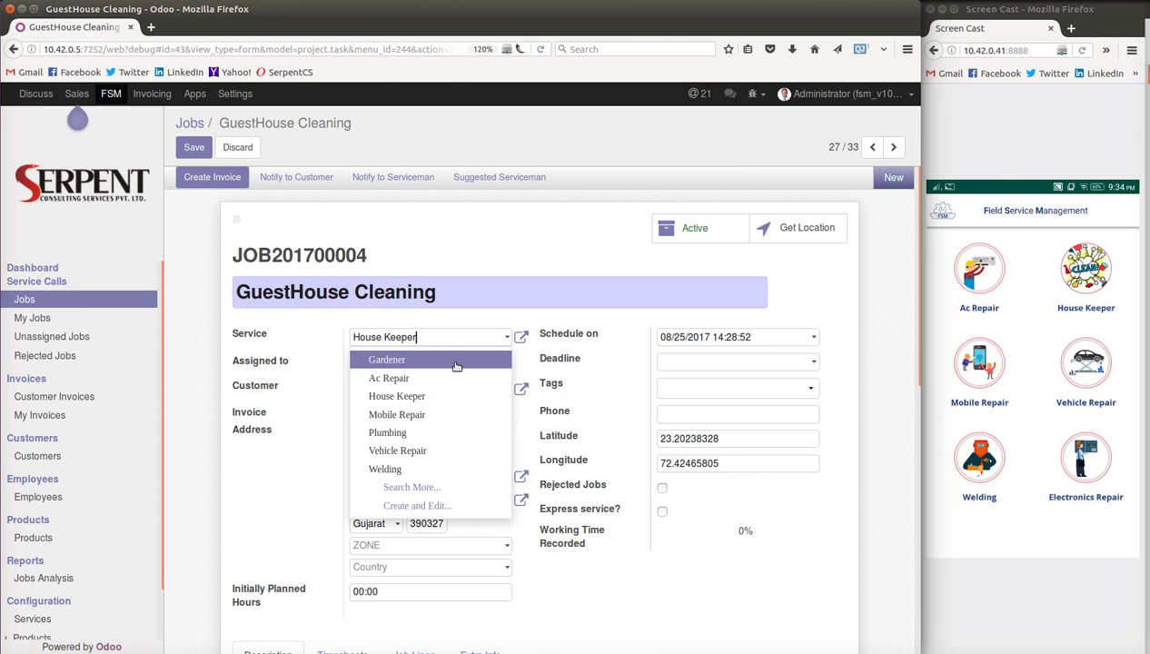
pyautogui.click(399, 432)
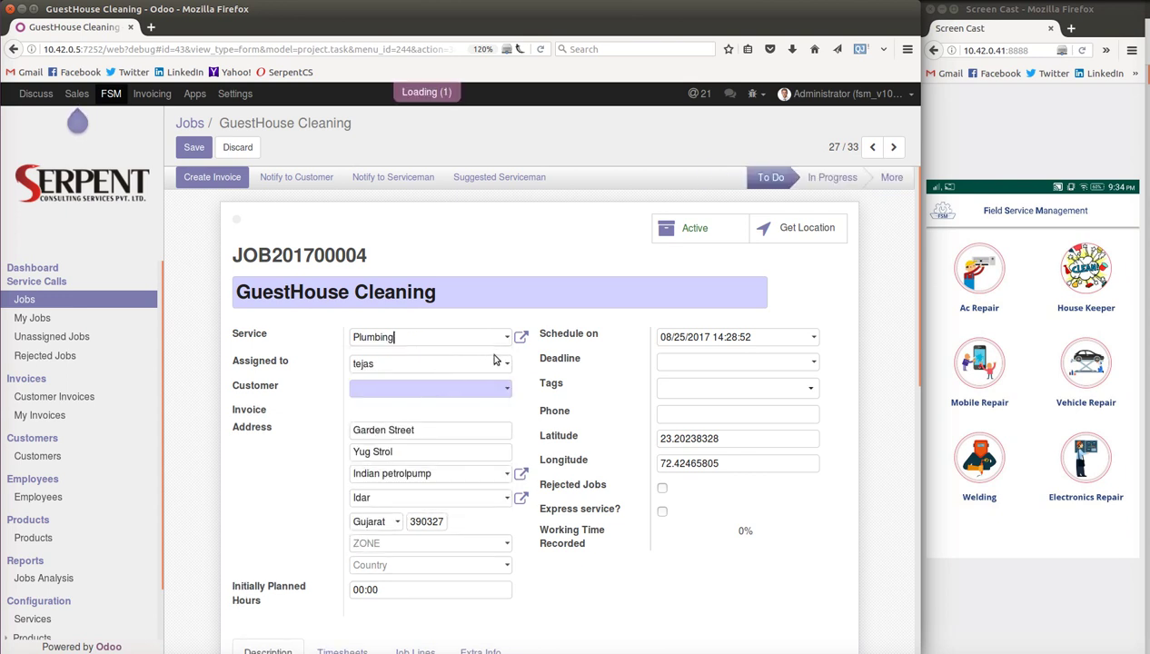
pyautogui.click(506, 363)
pyautogui.click(464, 383)
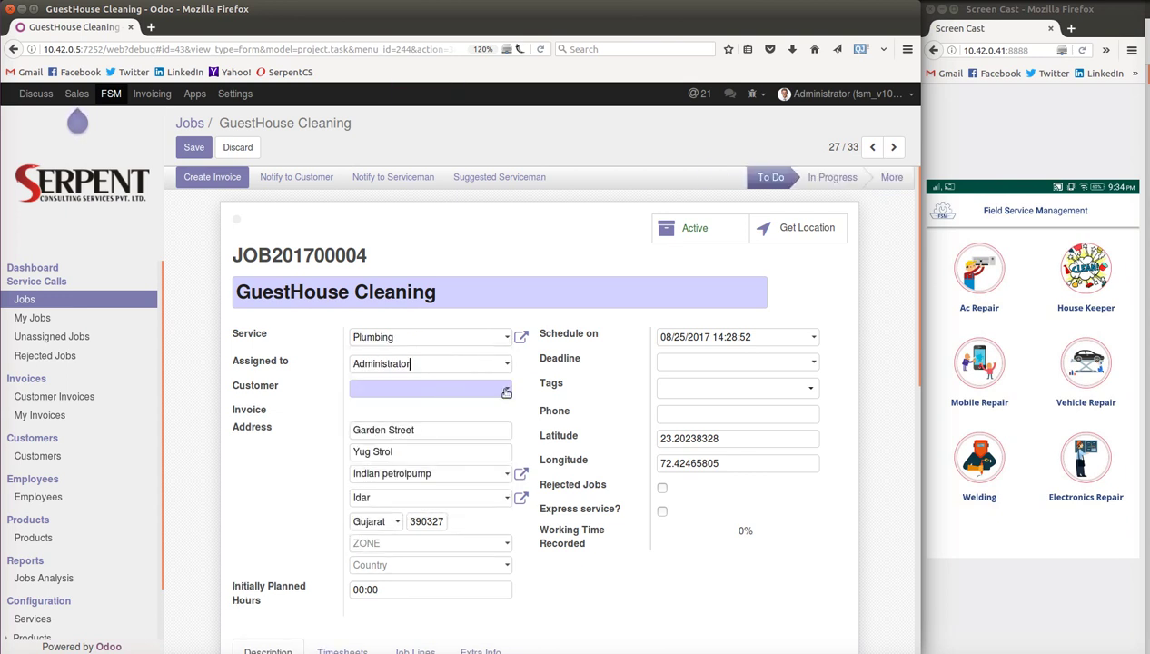
pyautogui.click(459, 388)
pyautogui.click(391, 502)
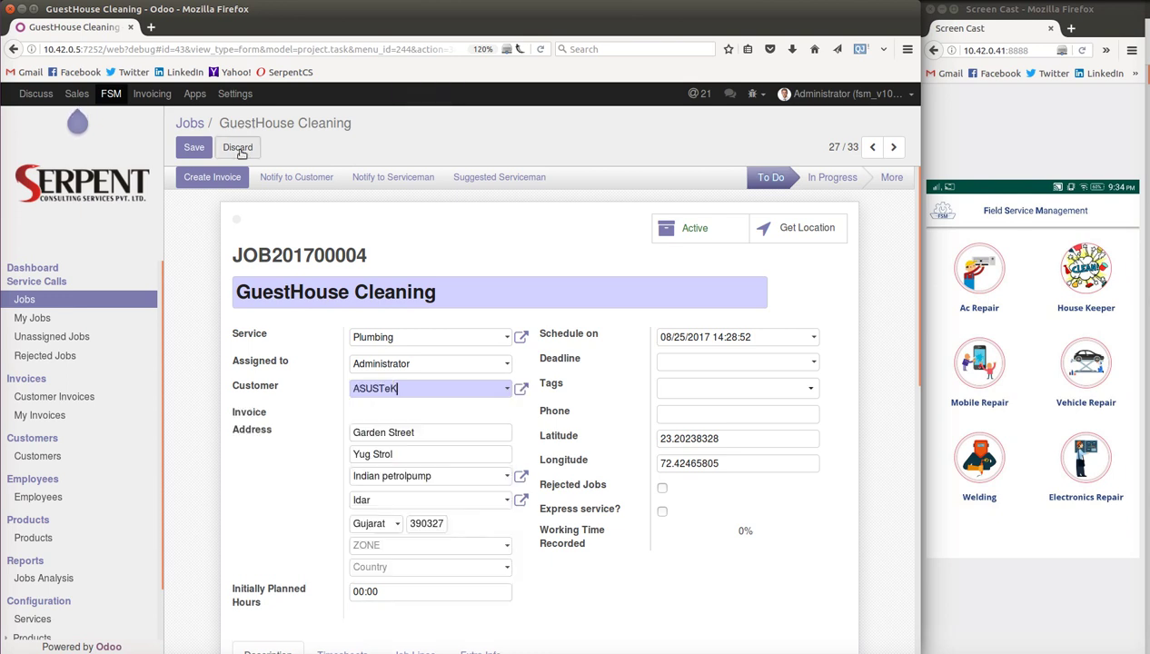
pyautogui.click(194, 147)
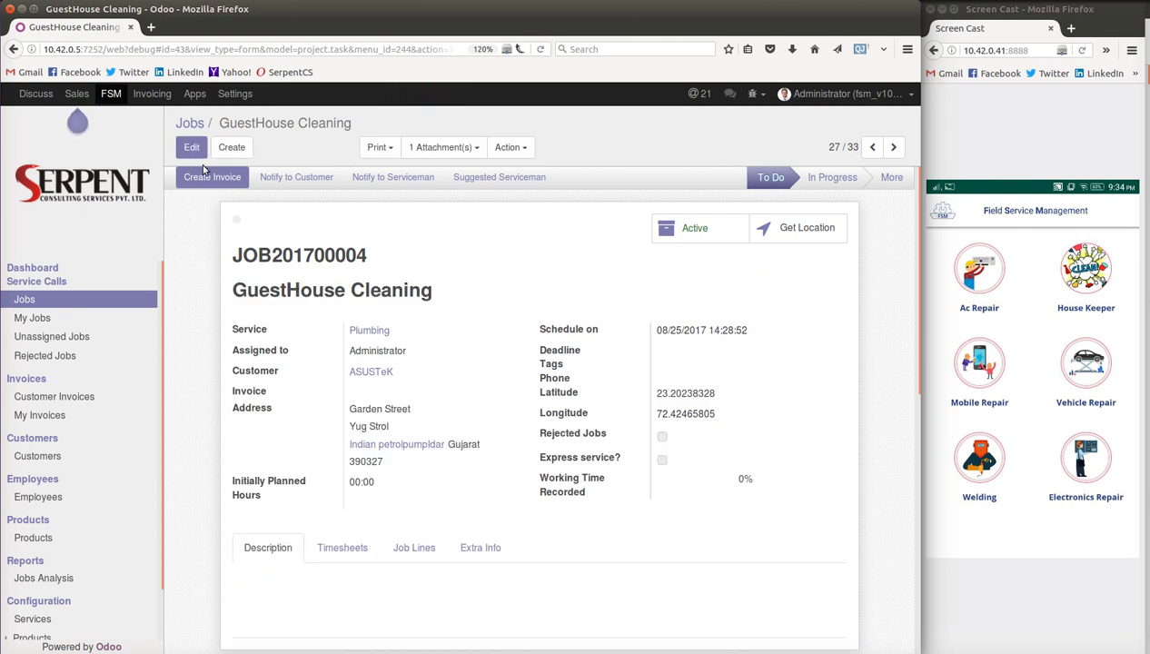
# - Create and open the draft ASUSTeK invoice for the job, then return to GuestHouse Cleaning
pyautogui.click(203, 179)
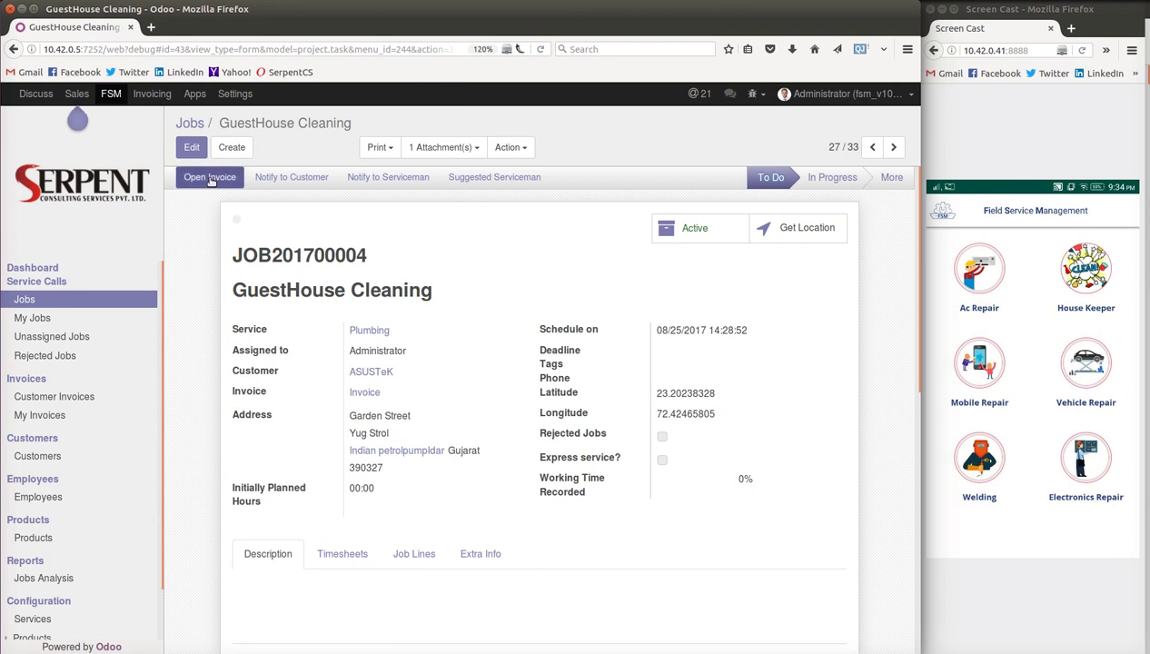
pyautogui.click(210, 178)
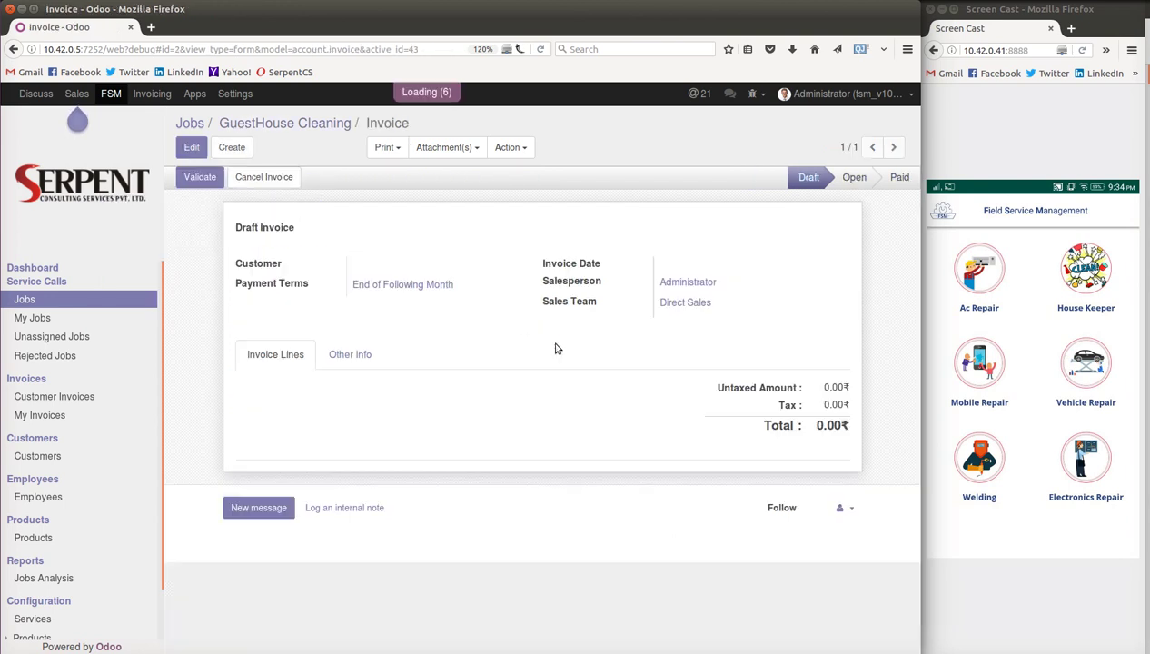
pyautogui.click(191, 147)
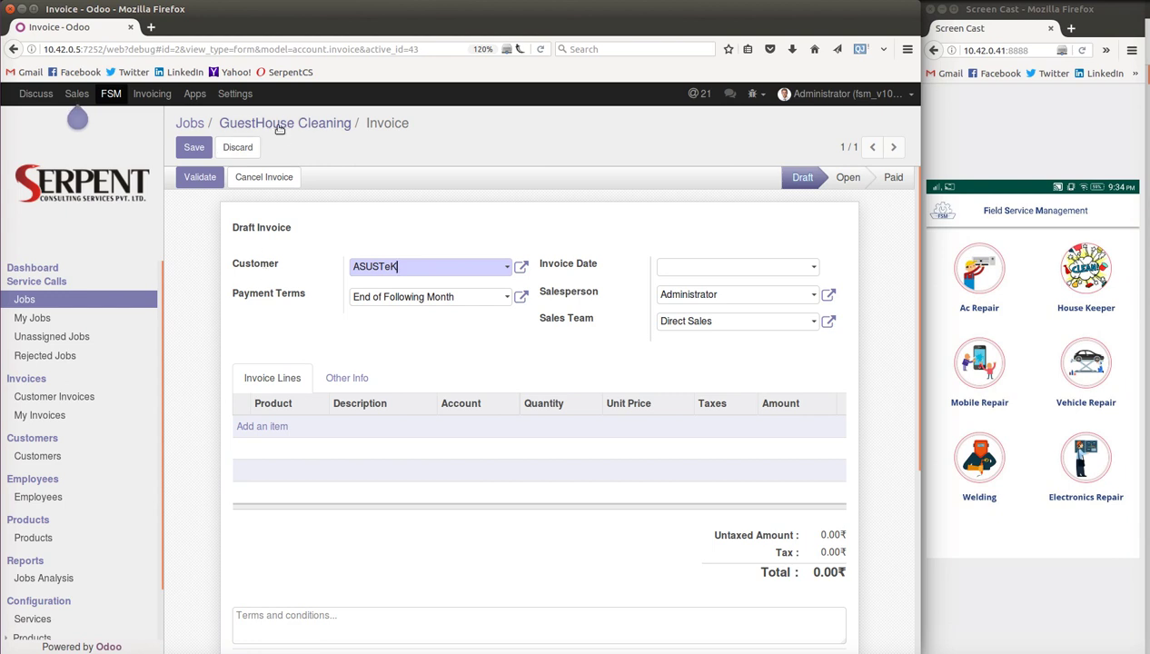
pyautogui.click(271, 126)
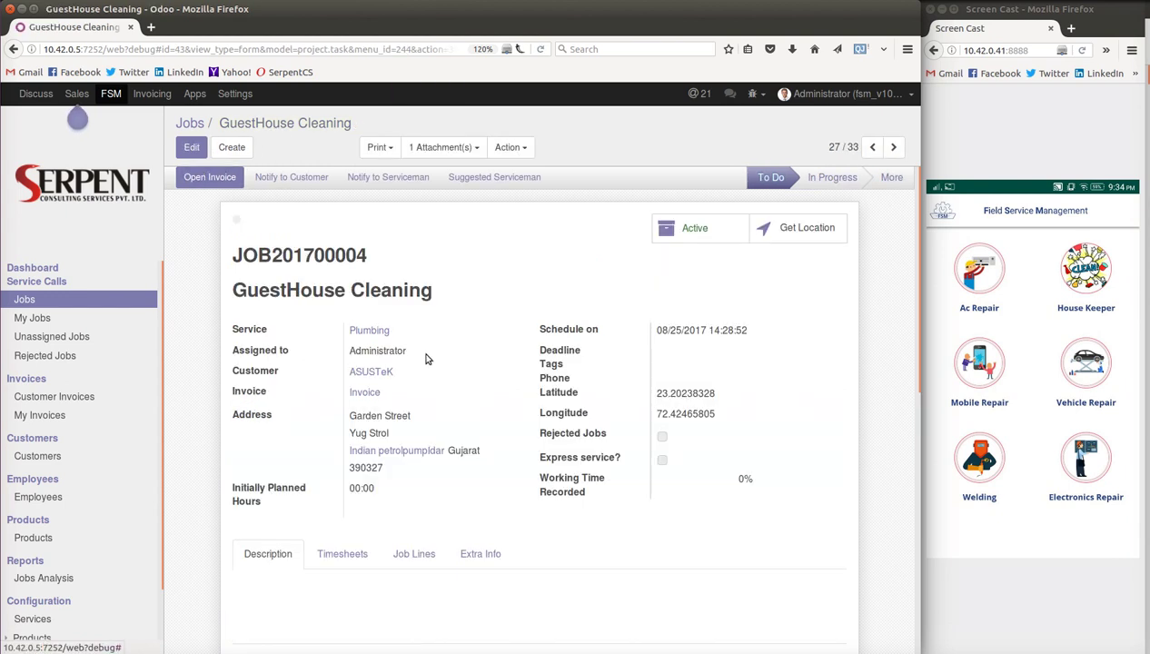
pyautogui.scroll(-2, 425, 360)
# - Log a 2-hour 'Test time' timesheet line on JOB201700004, save, and open its invoice
pyautogui.click(334, 447)
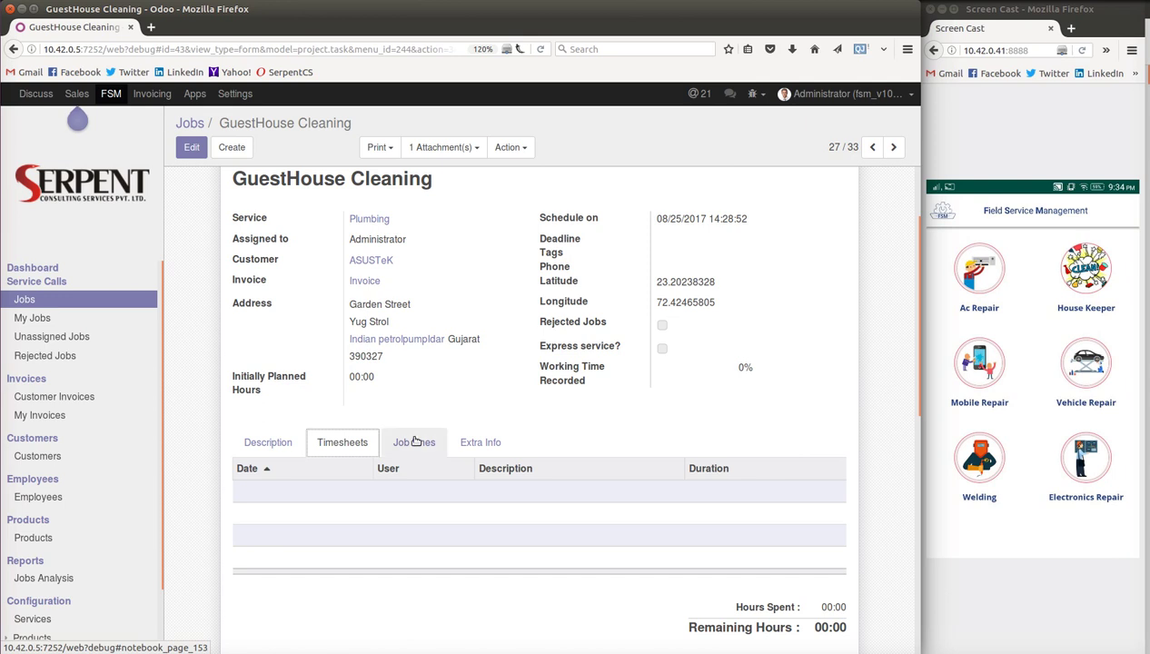
pyautogui.click(189, 147)
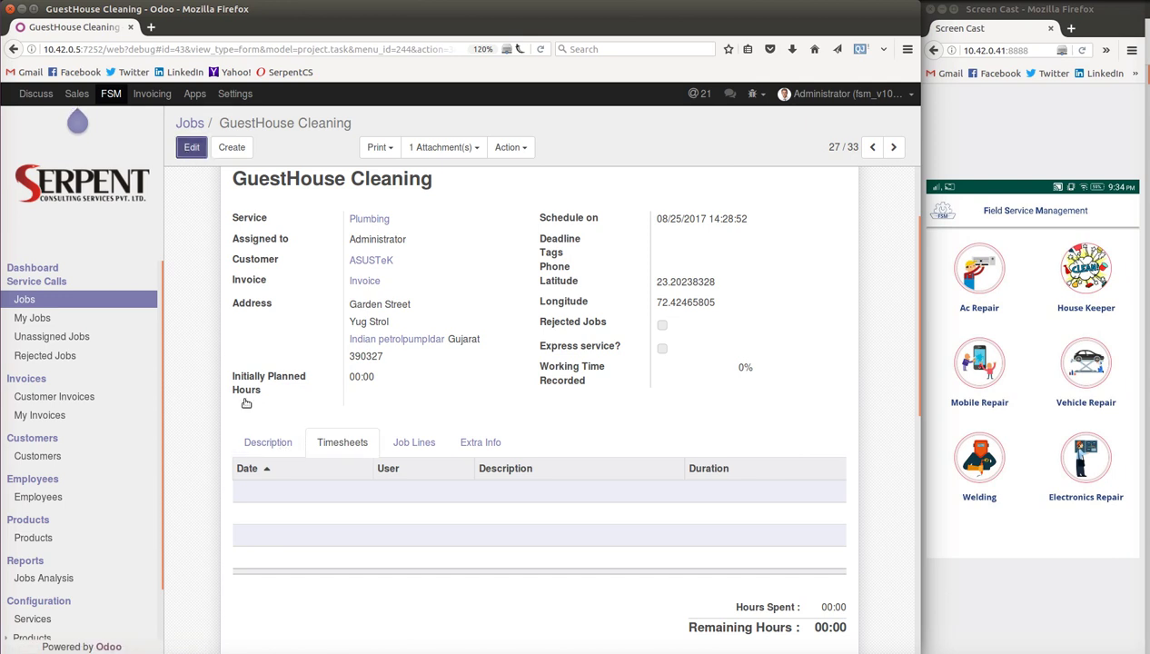
pyautogui.scroll(-3, 247, 431)
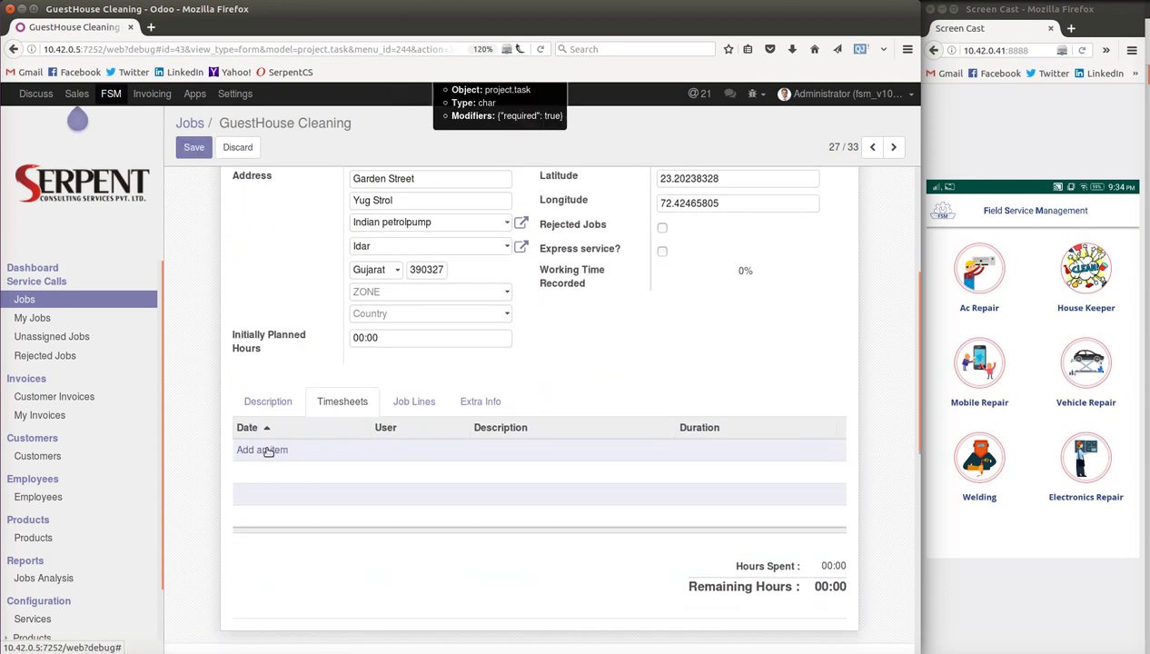
pyautogui.click(268, 449)
pyautogui.click(490, 445)
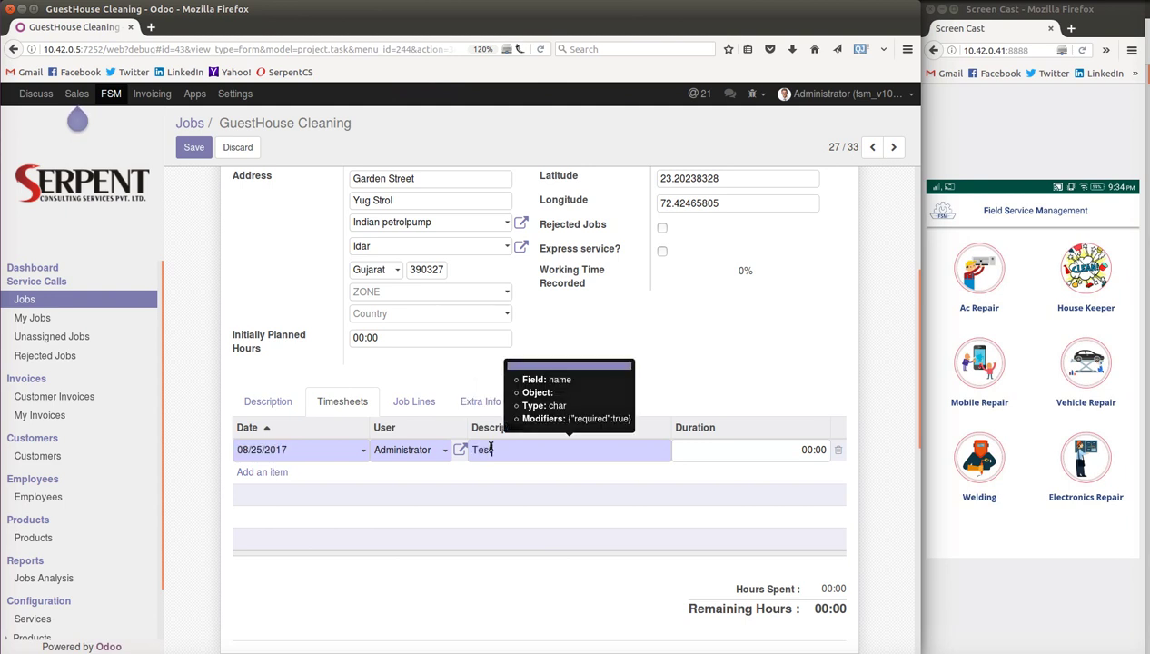
pyautogui.write('Test time')
pyautogui.press('Tab')
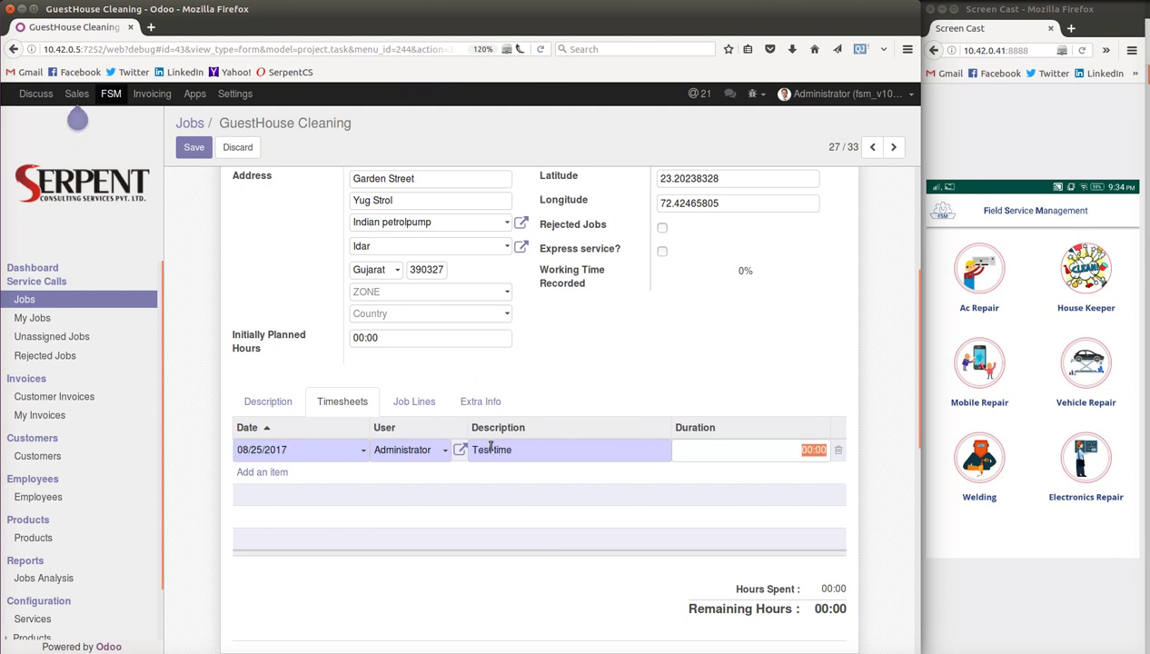
pyautogui.write('2')
pyautogui.press('Return')
pyautogui.click(193, 147)
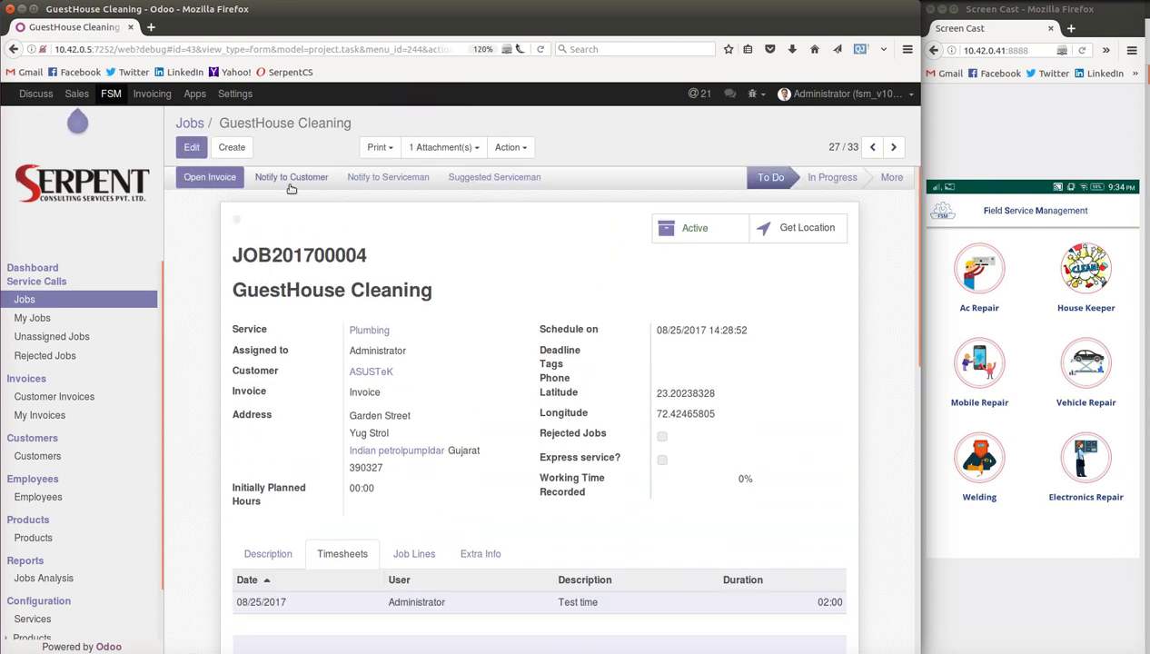
pyautogui.click(228, 177)
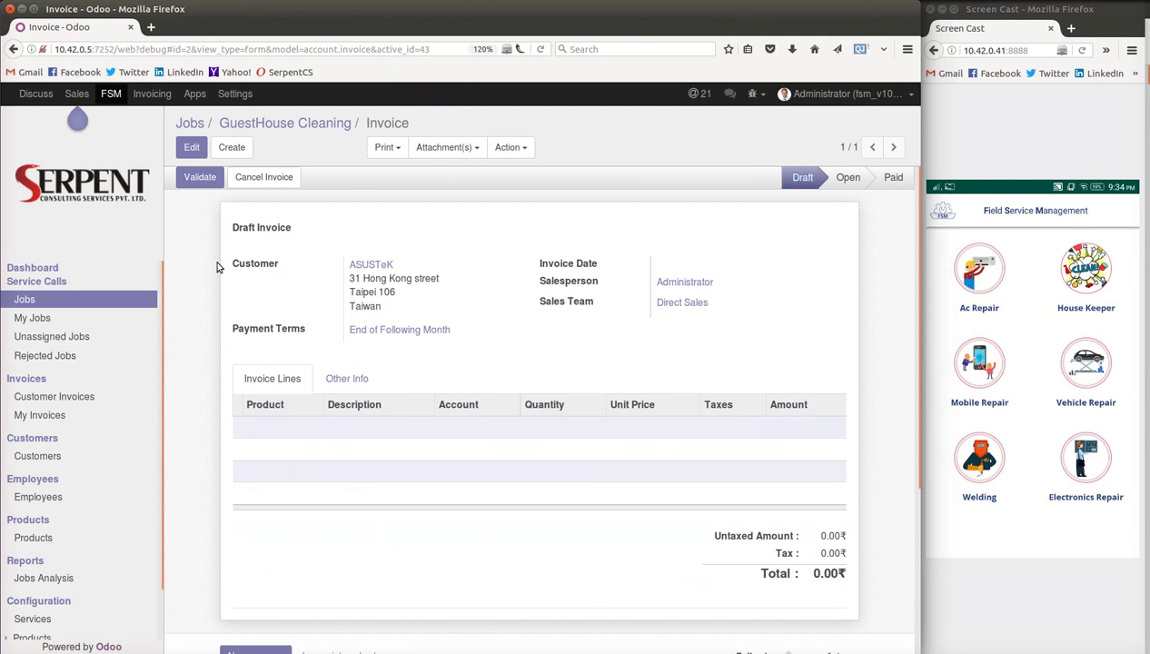
# - Cancel the ASUSTeK invoice, reset it to draft, and return to the GuestHouse Cleaning job
pyautogui.click(263, 177)
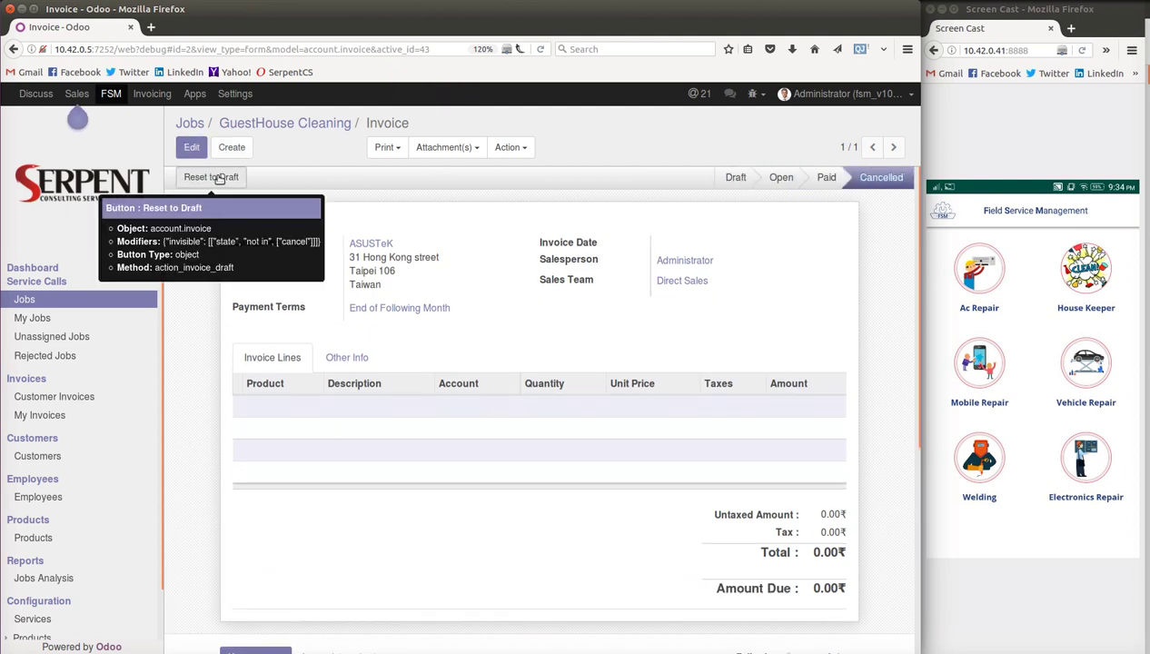
pyautogui.click(225, 178)
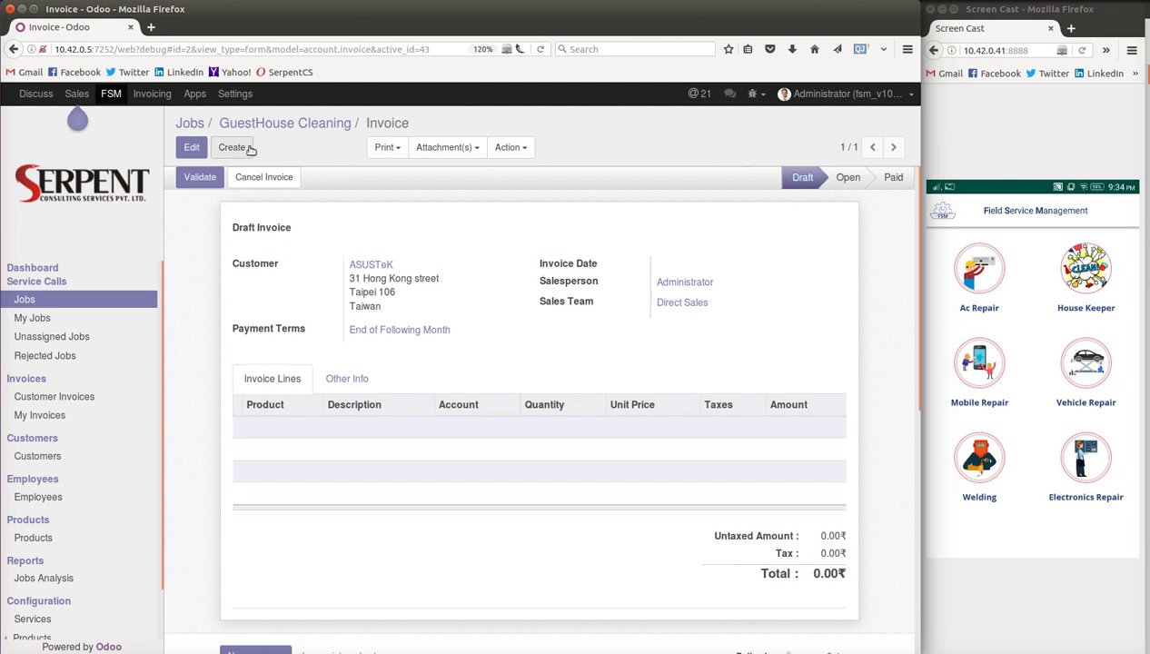
pyautogui.click(272, 124)
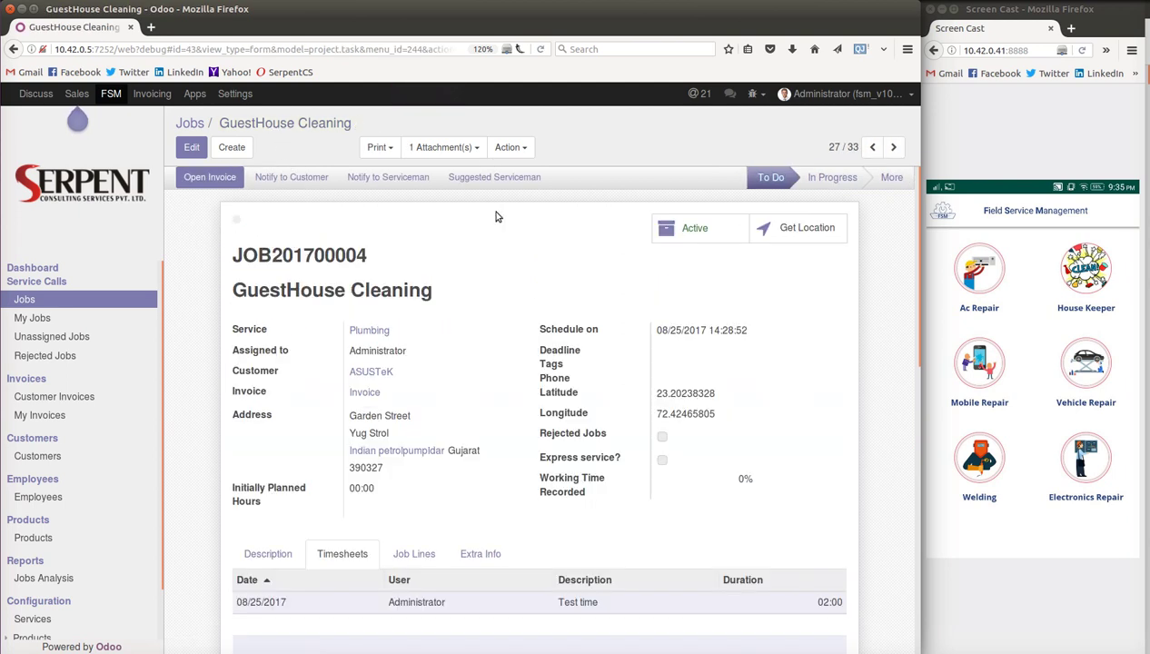
pyautogui.click(509, 147)
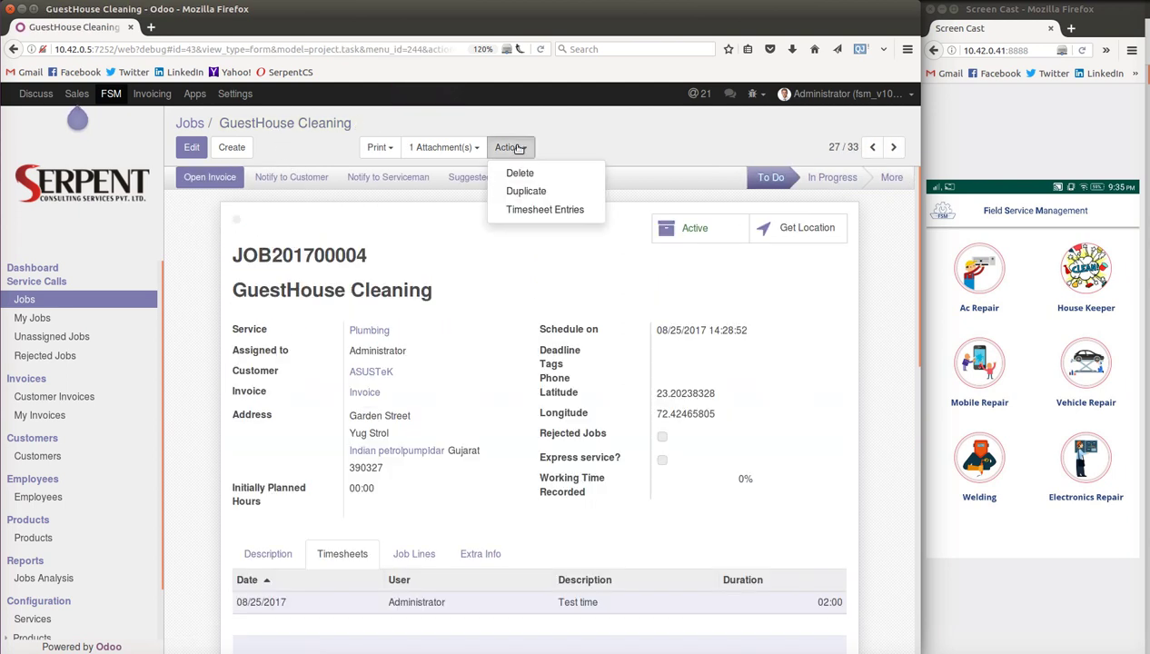
# - Duplicate the GuestHouse Cleaning job and save the copy with a 3-hour timesheet line
pyautogui.click(521, 192)
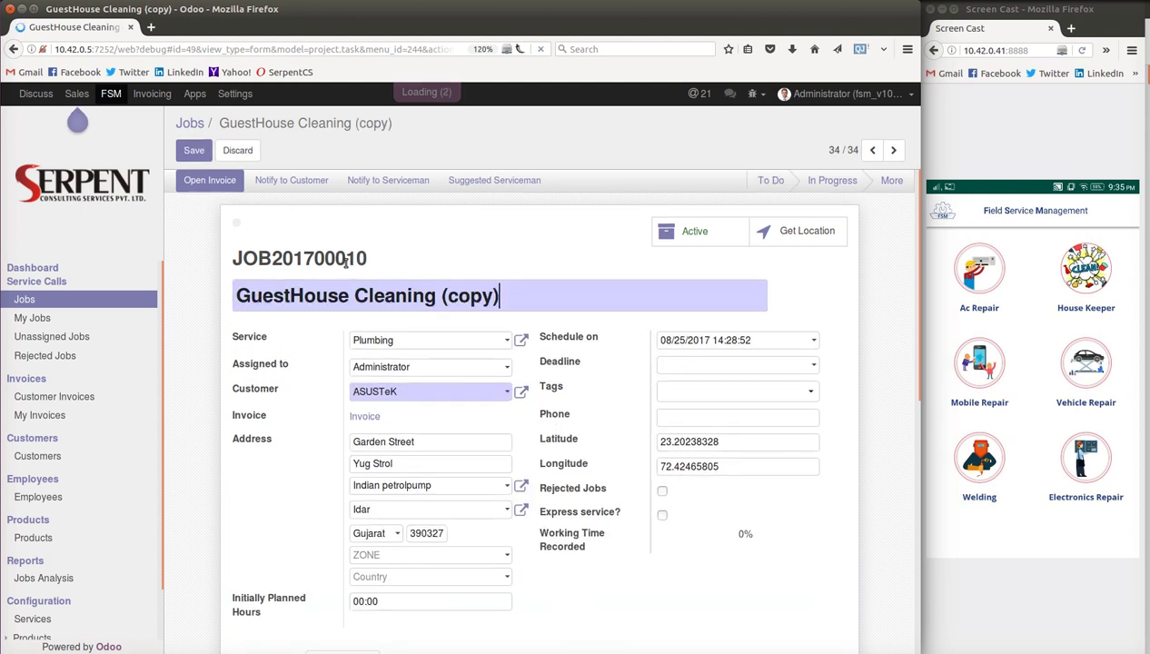
pyautogui.scroll(-8, 330, 279)
pyautogui.click(255, 343)
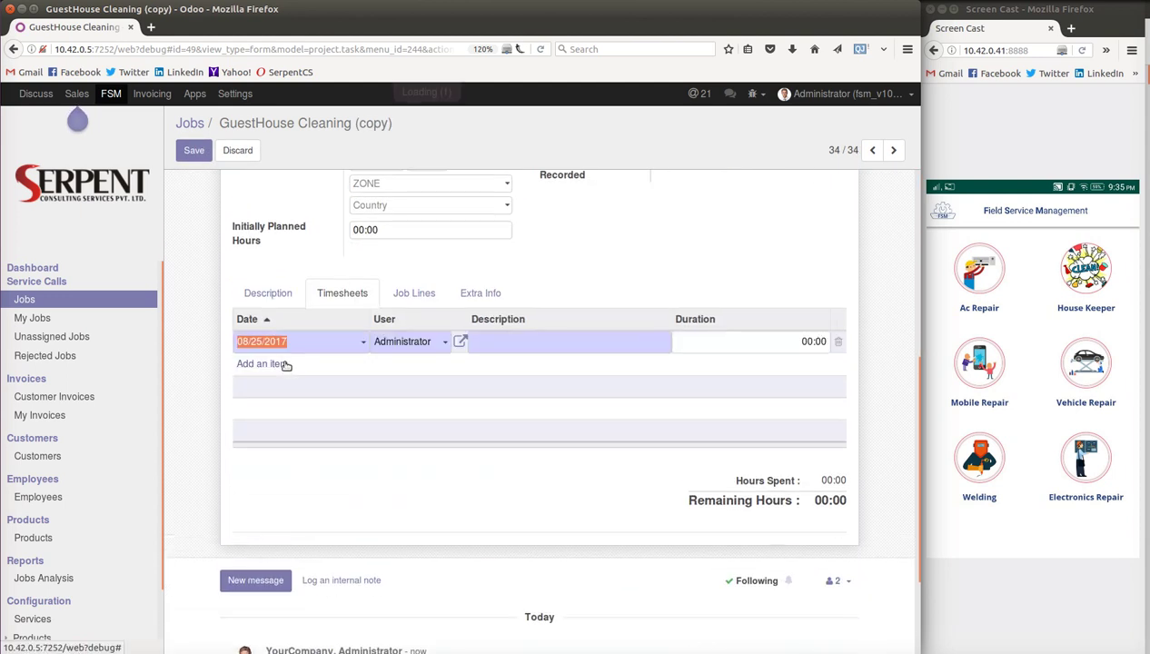
pyautogui.click(513, 340)
pyautogui.write('Jay')
pyautogui.press('Tab')
pyautogui.write('3')
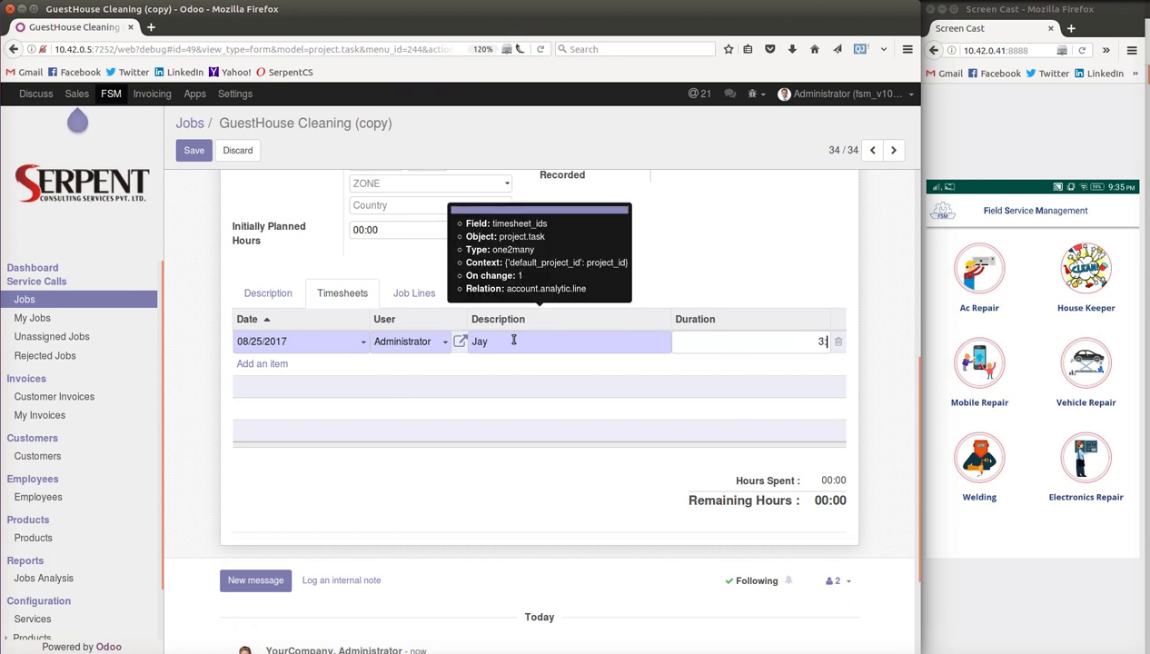
pyautogui.press('Return')
pyautogui.scroll(7, 342, 282)
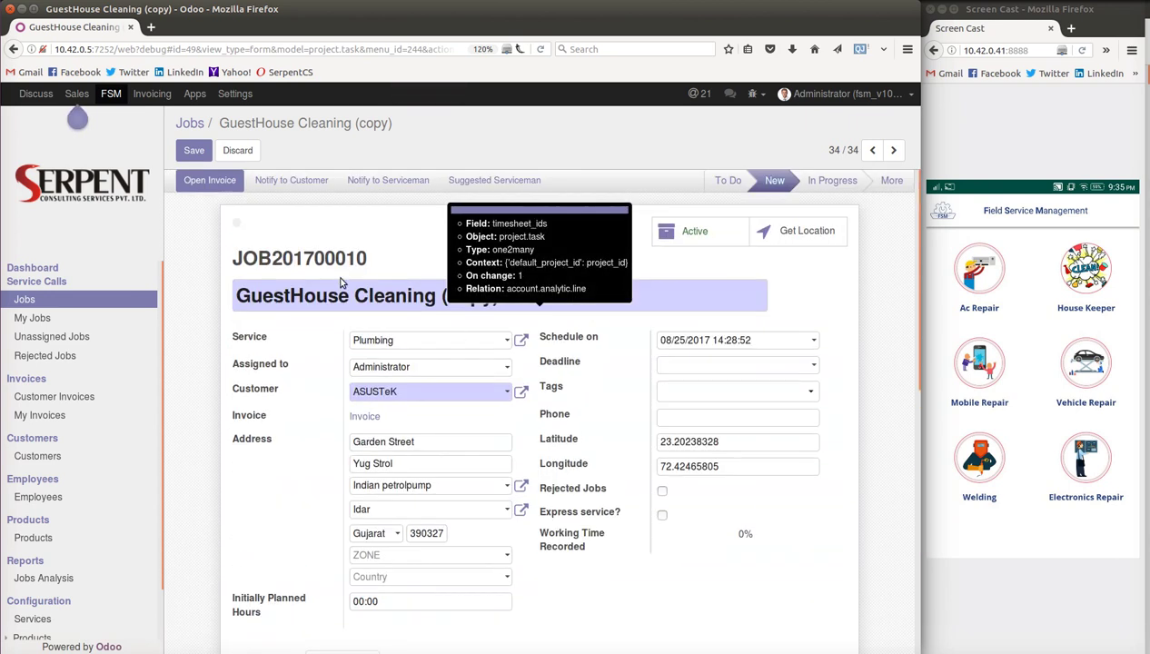
pyautogui.click(197, 156)
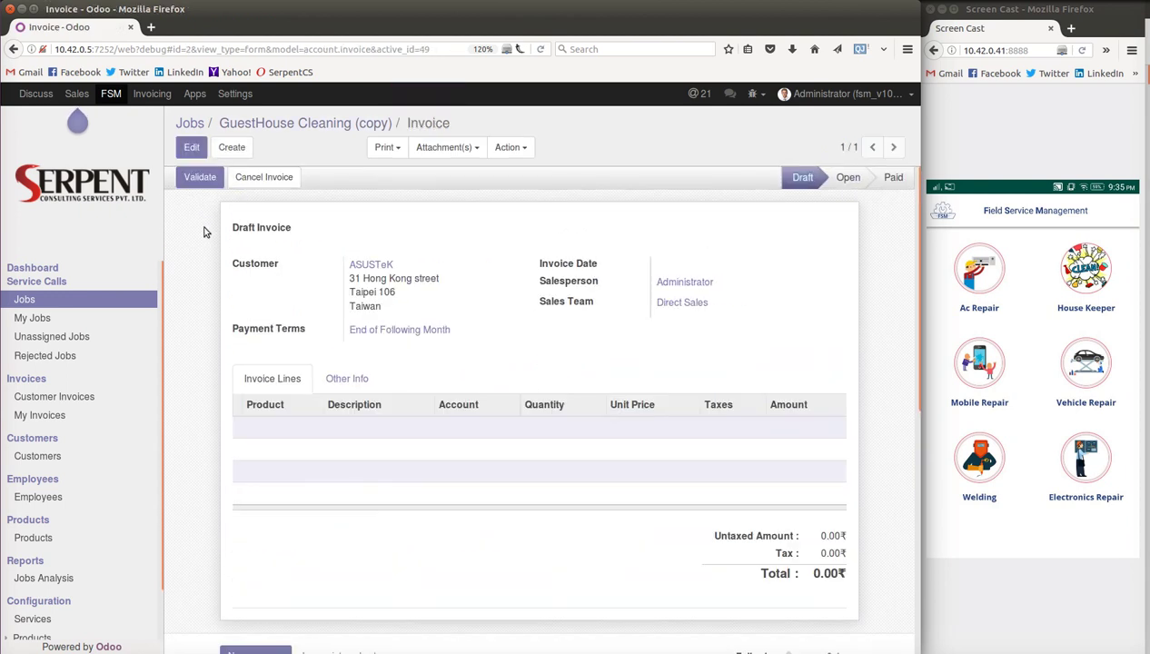
# - Start a new invoice for Agrolait, then discard it and return to the copied job
pyautogui.scroll(-3, 205, 233)
pyautogui.click(345, 230)
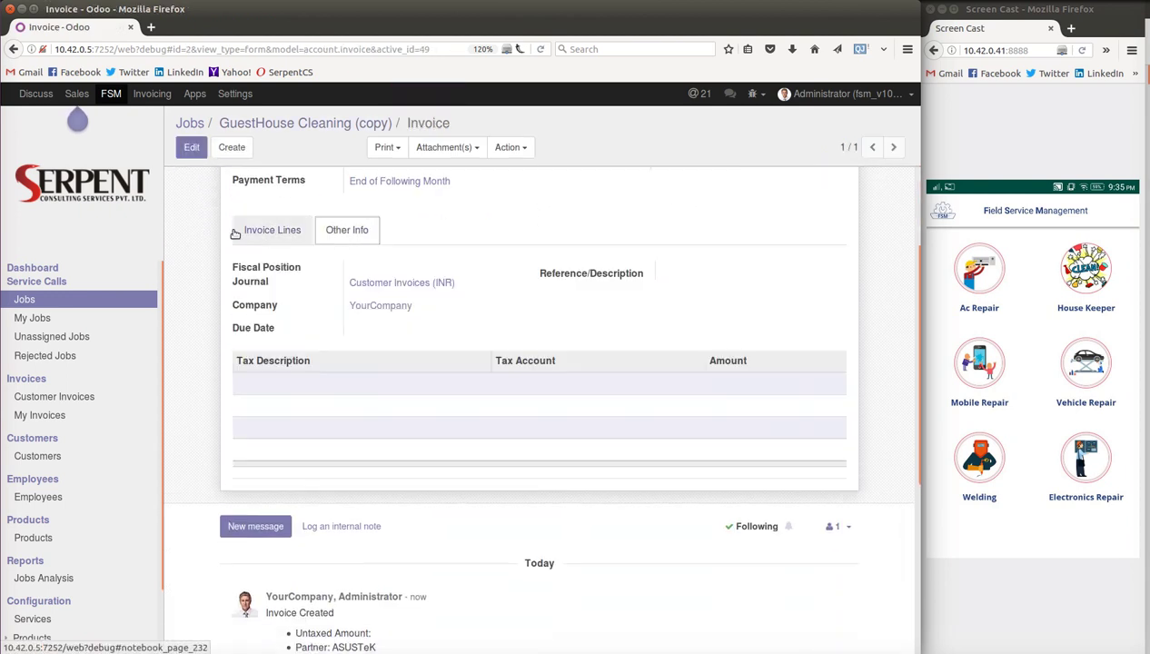
pyautogui.scroll(3, 210, 255)
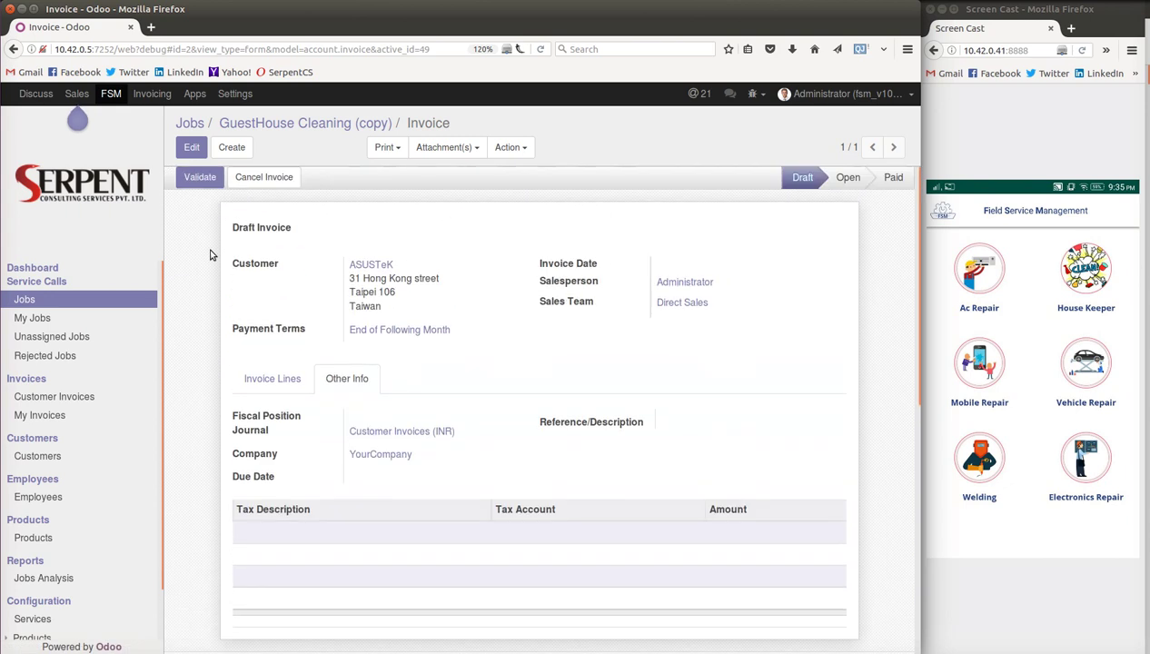
pyautogui.click(232, 148)
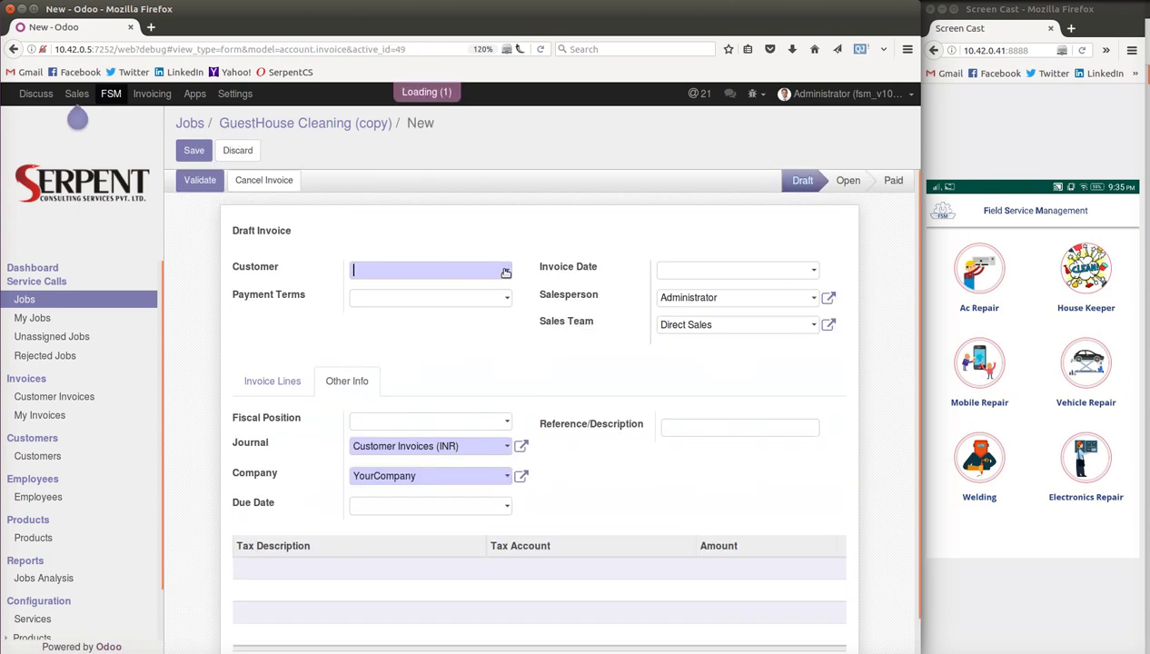
pyautogui.click(505, 273)
pyautogui.click(433, 311)
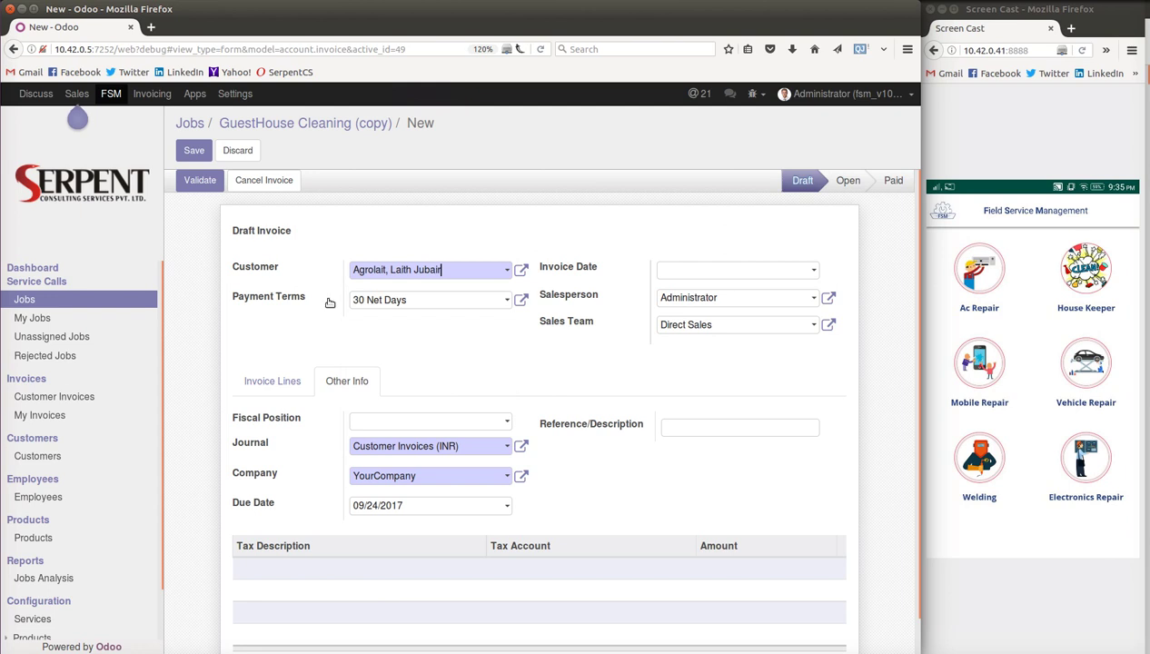
pyautogui.click(253, 121)
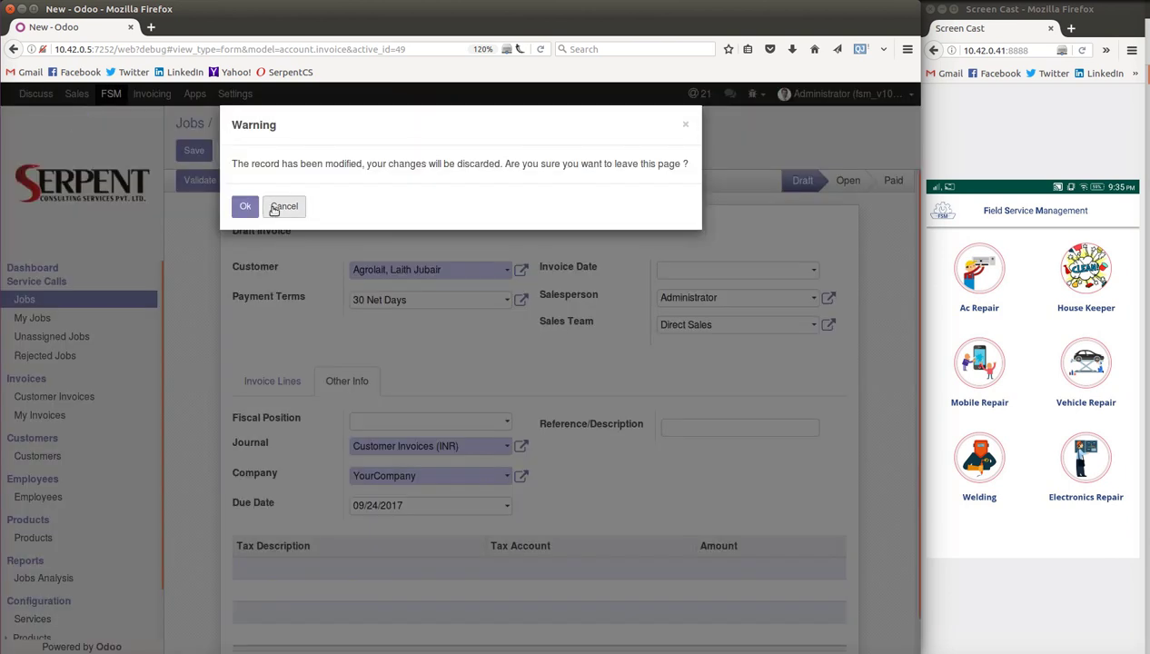
pyautogui.click(245, 205)
pyautogui.click(232, 148)
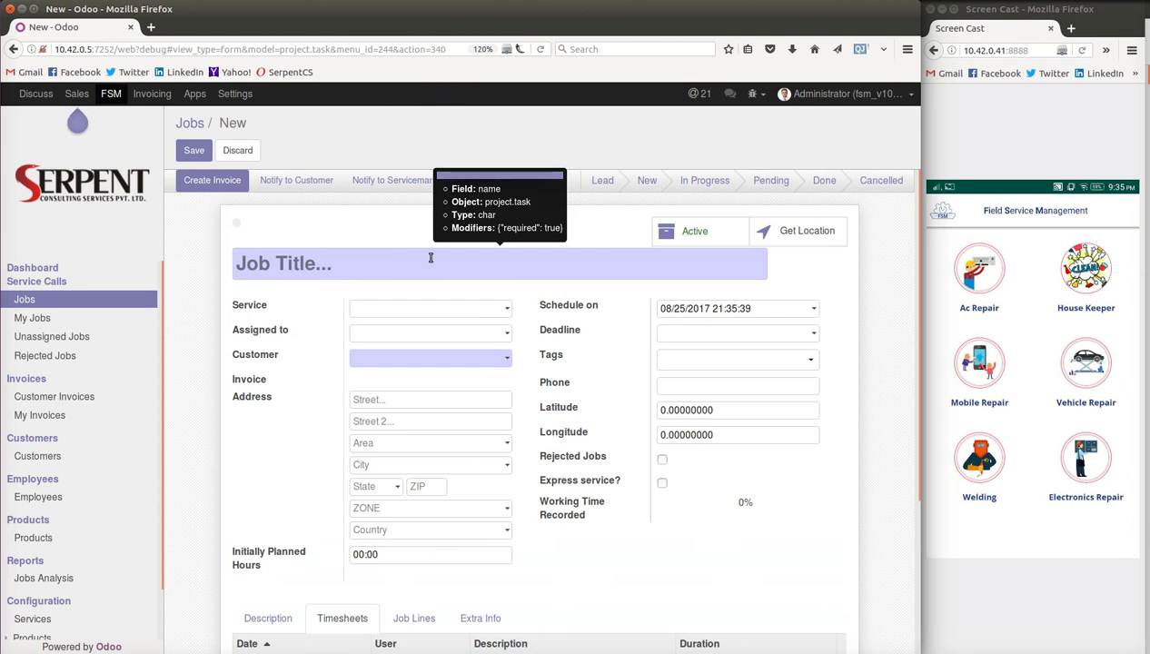
# - Title a new job 'Test' with Plumbing service, Administrator assignee and customer ASUSTeK
pyautogui.write('Test')
pyautogui.press('Tab')
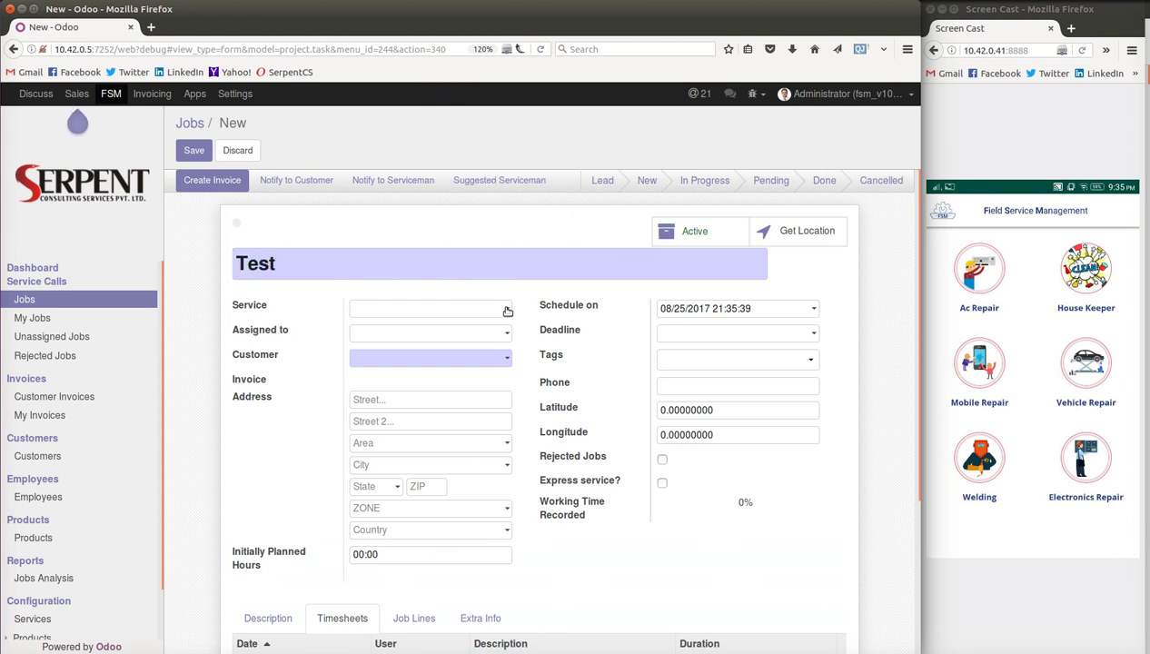
pyautogui.click(506, 307)
pyautogui.click(396, 401)
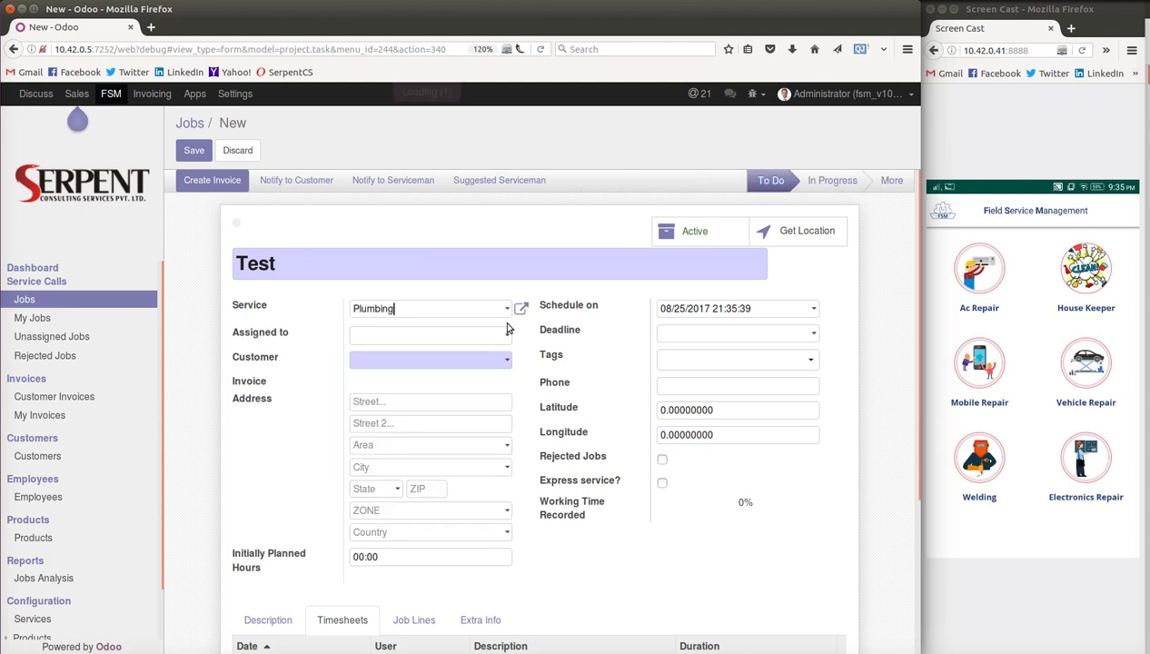
pyautogui.click(507, 334)
pyautogui.click(435, 358)
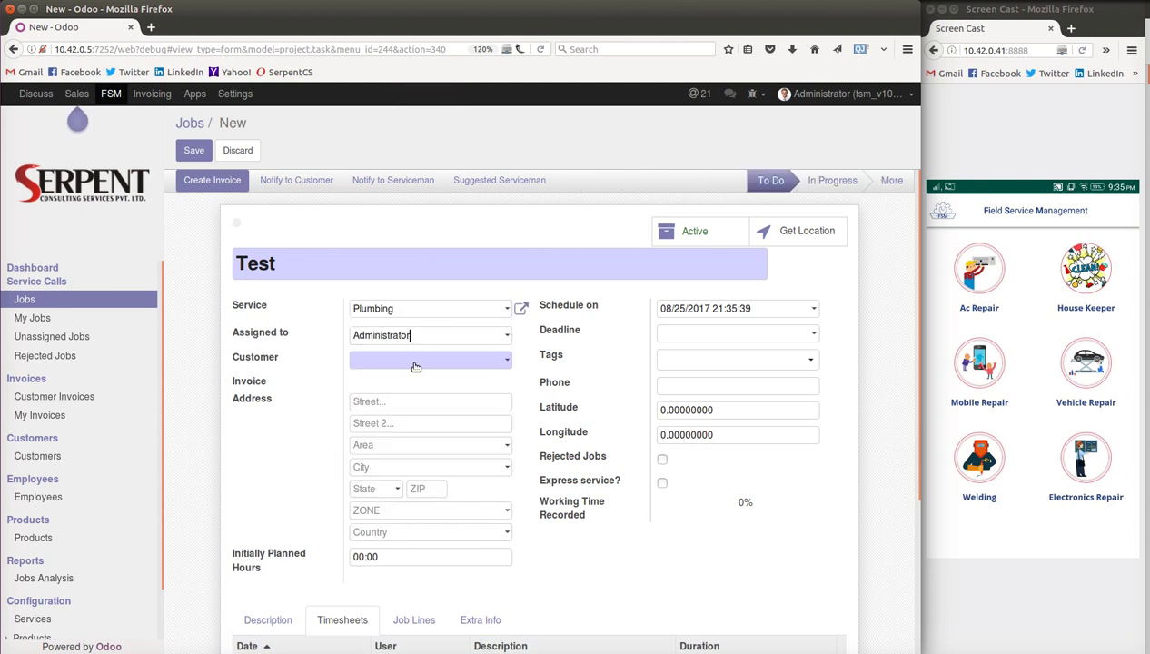
pyautogui.click(416, 363)
pyautogui.click(402, 472)
# - Add a 4:00 'Spent time for fixing' timesheet line and save the Test job
pyautogui.scroll(-1, 457, 433)
pyautogui.scroll(-2, 461, 442)
pyautogui.scroll(-2, 458, 406)
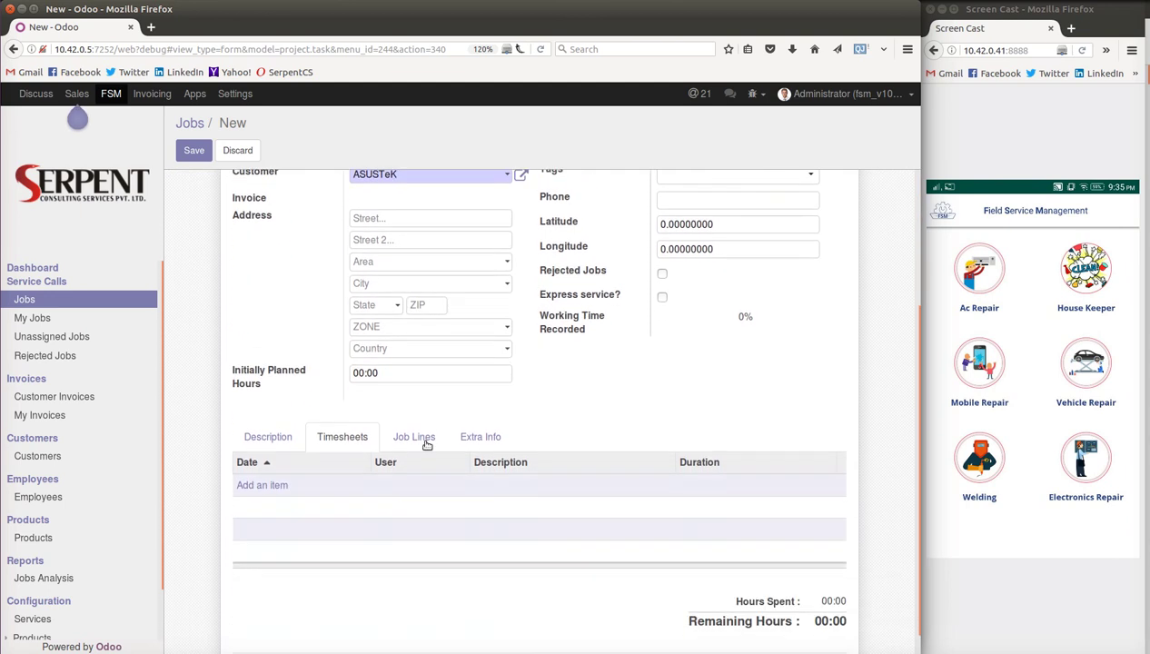
pyautogui.click(277, 484)
pyautogui.click(489, 483)
pyautogui.write('Spent time for fixing')
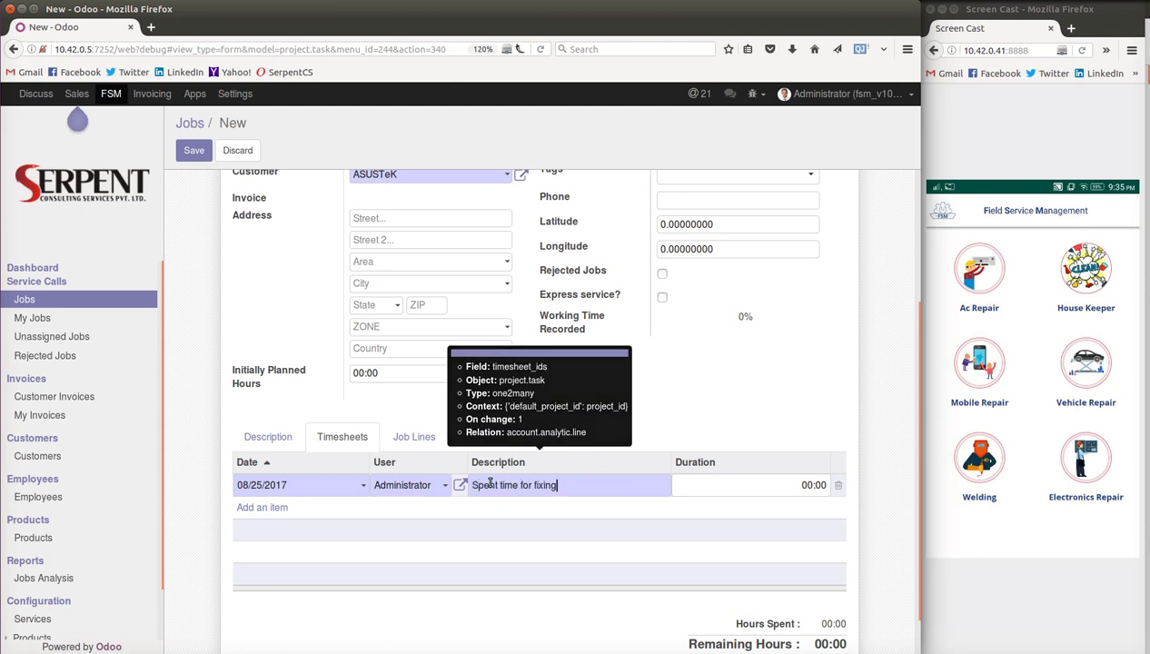
pyautogui.press('Tab')
pyautogui.write('4:0')
pyautogui.click(194, 151)
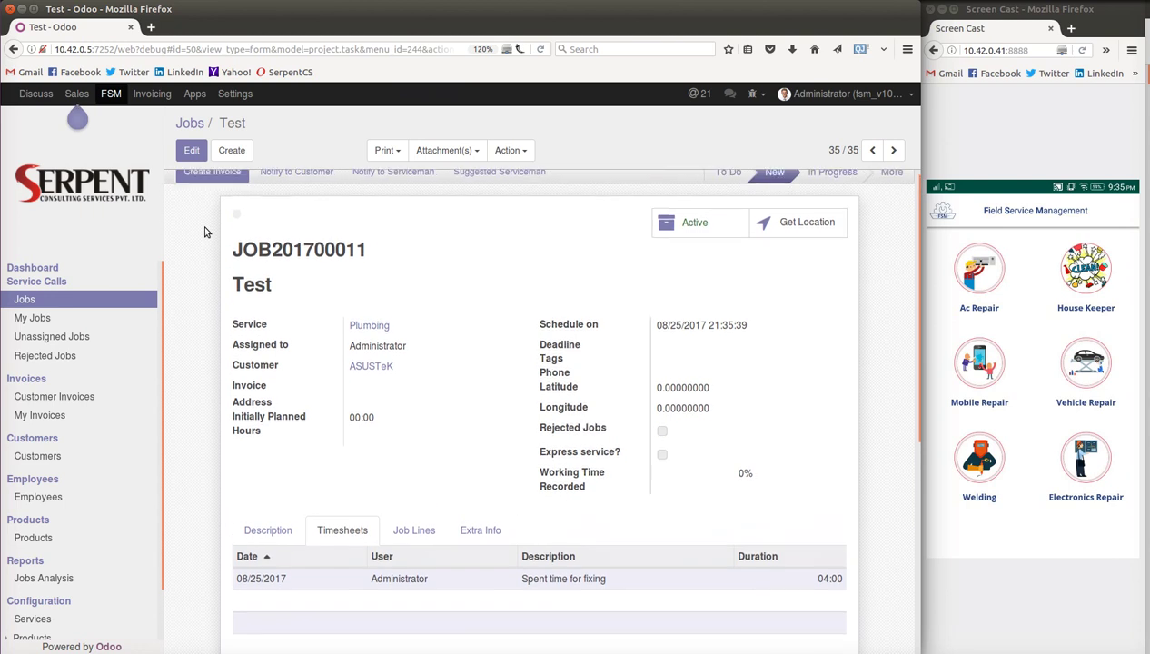
# - Review the Test job's draft ASUSTeK invoice totalling 80.00, then go to Customers
pyautogui.click(207, 180)
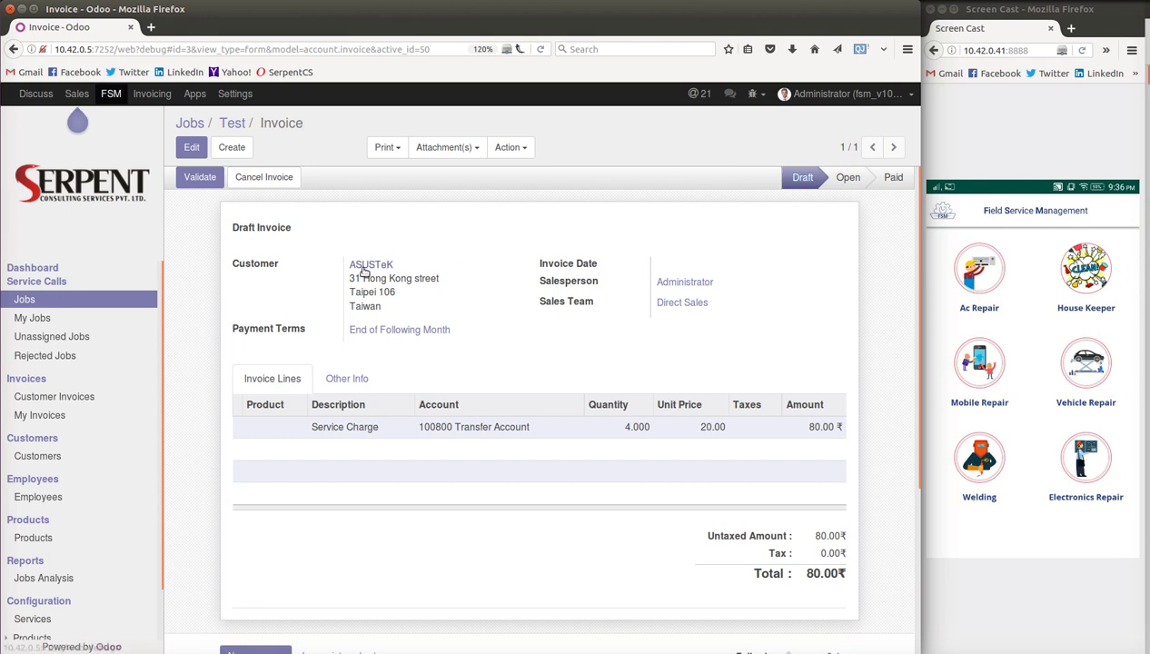
pyautogui.click(37, 457)
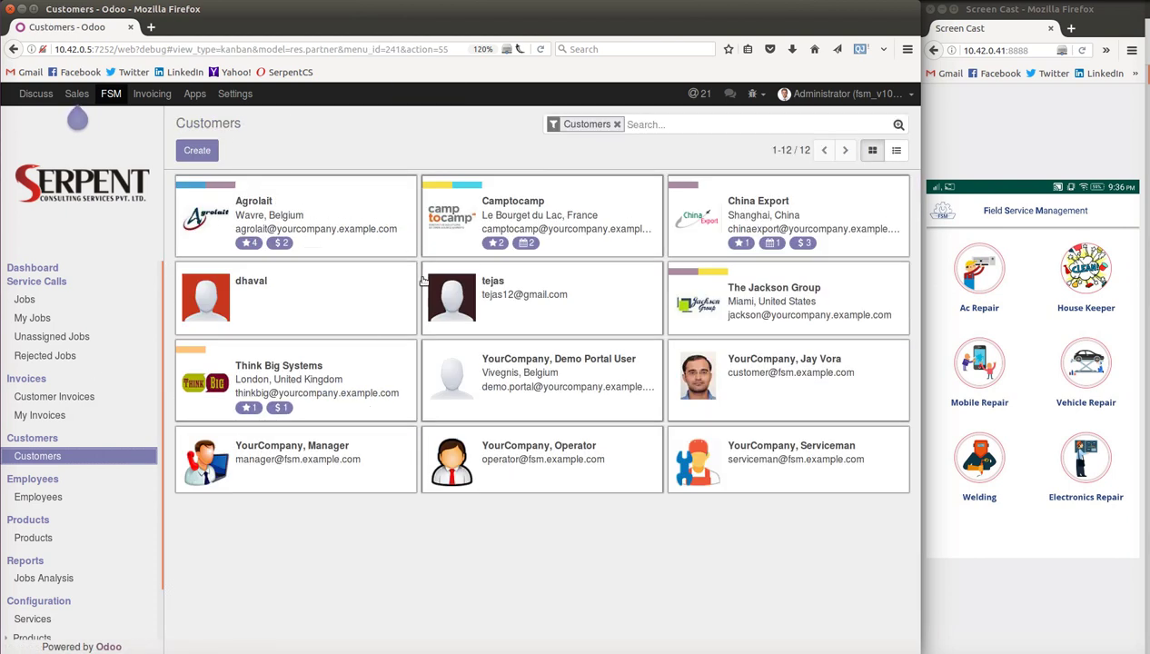
# - Check the Settings users list, then go back to the FSM dashboard showing 35 jobs and 3 invoices
pyautogui.click(234, 94)
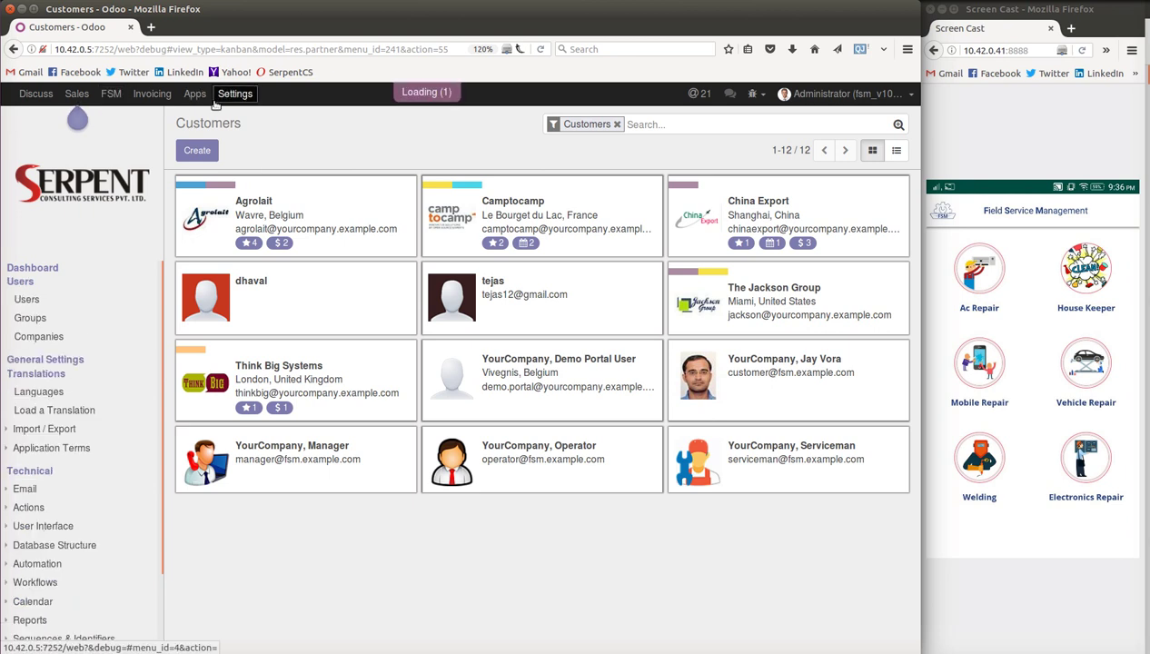
pyautogui.rightClick(26, 300)
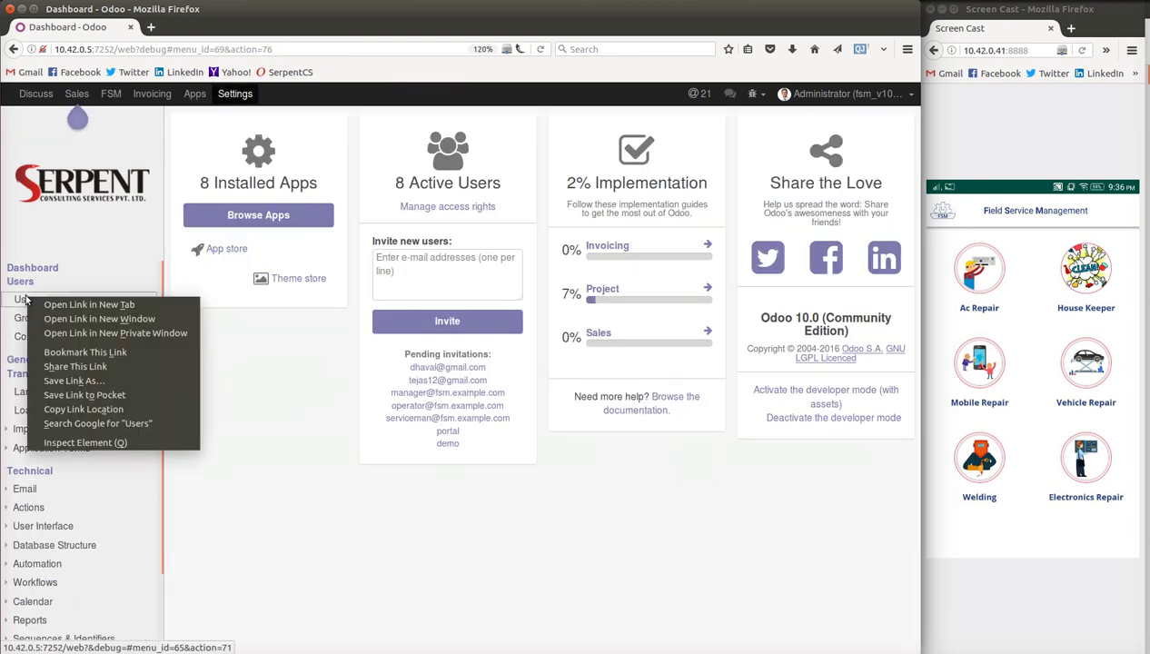
pyautogui.press('Escape')
pyautogui.click(25, 300)
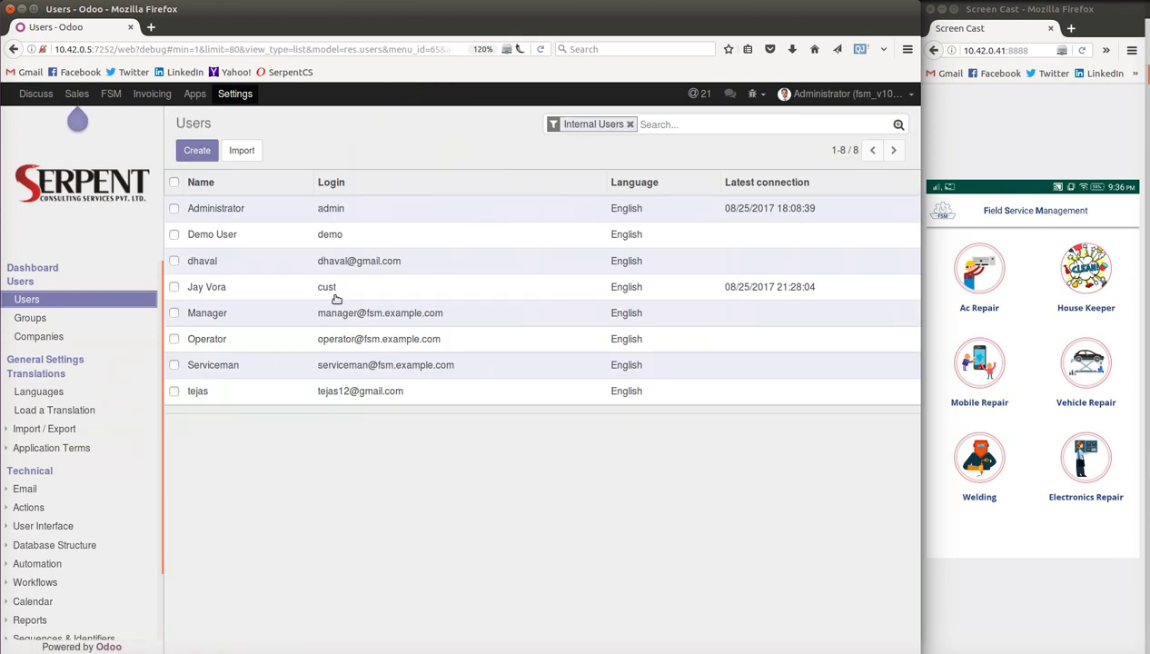
pyautogui.click(110, 94)
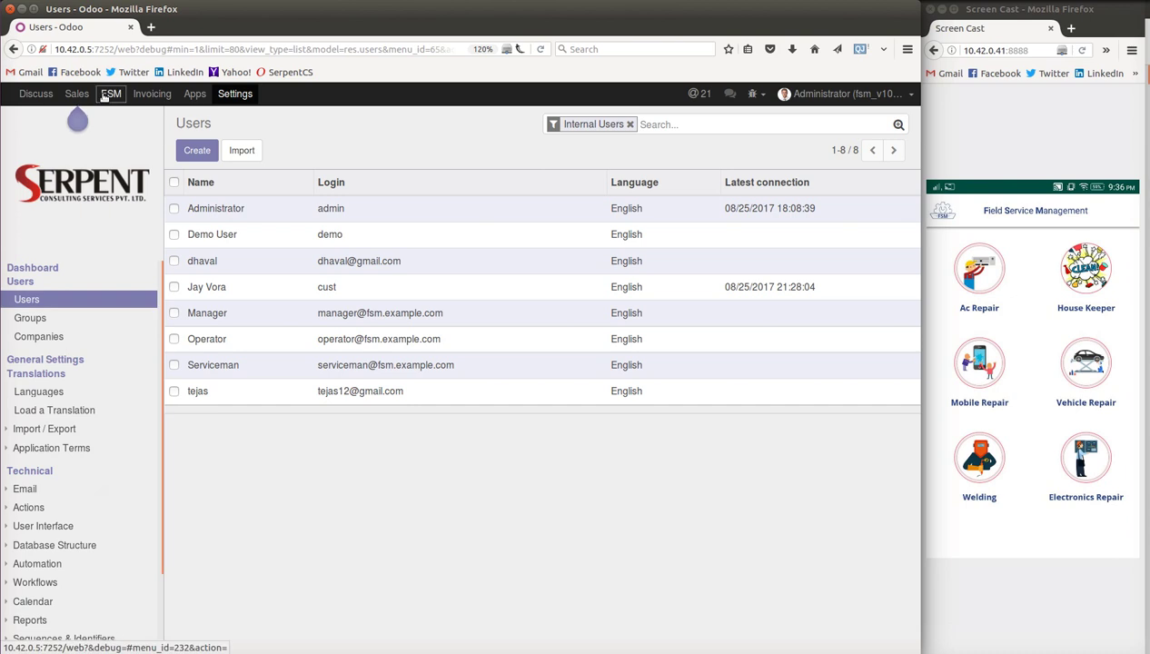
pyautogui.scroll(-2, 92, 367)
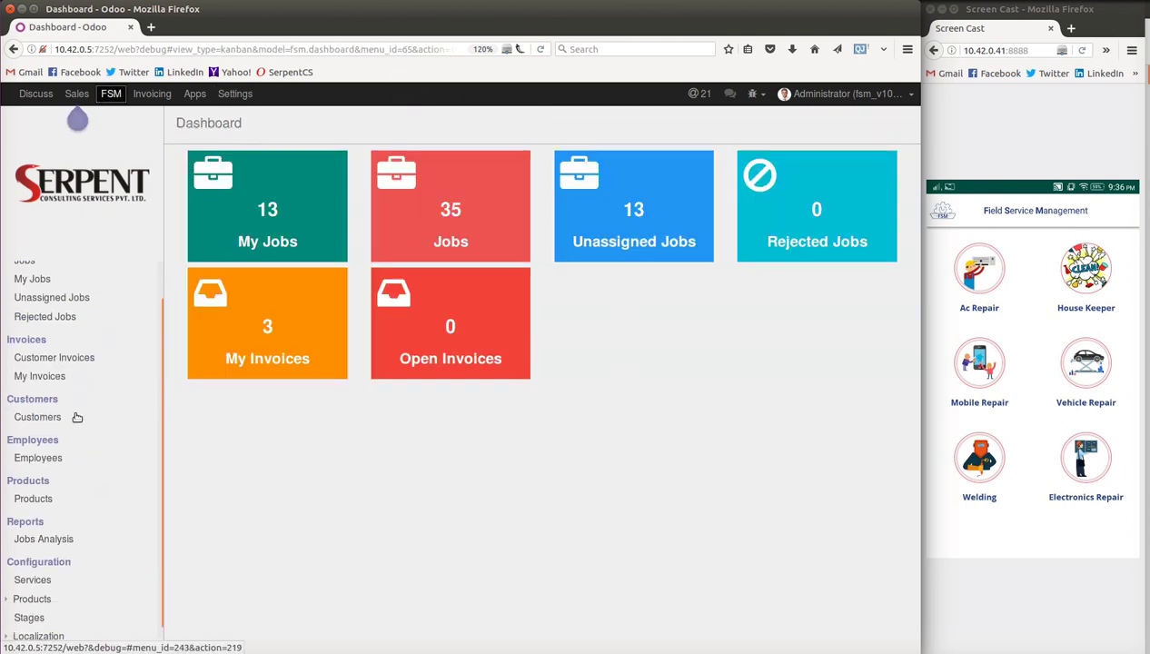
# - Chart Jobs Analysis as a bar graph per service, toggling off the Done, New and To Do stages
pyautogui.click(56, 524)
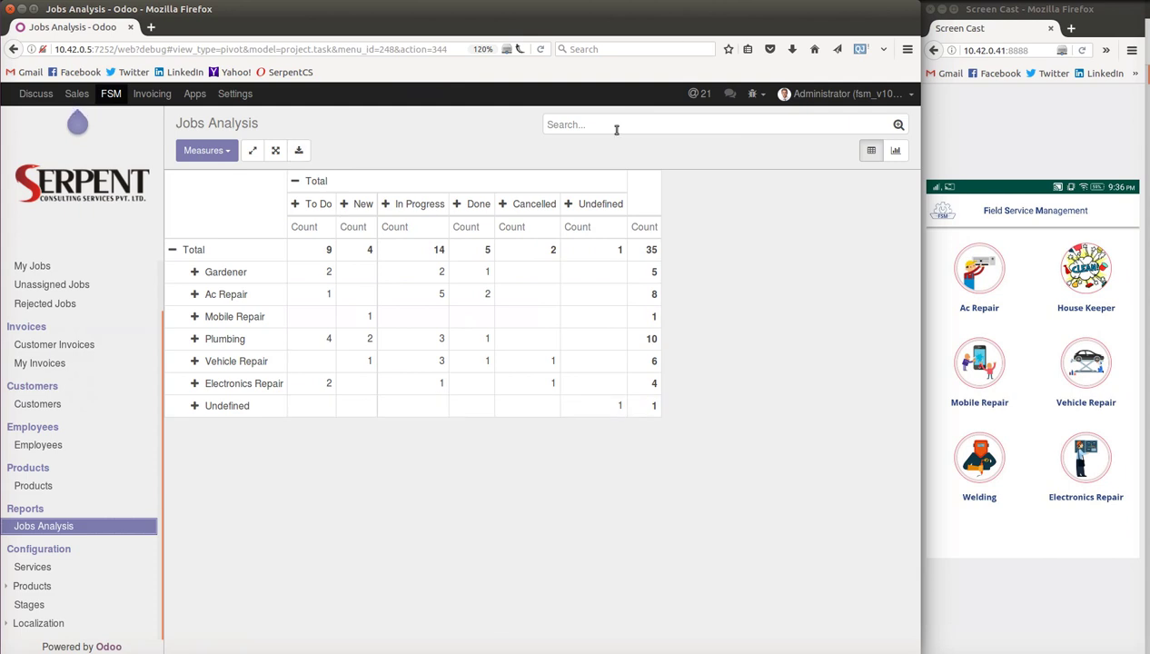
pyautogui.click(895, 150)
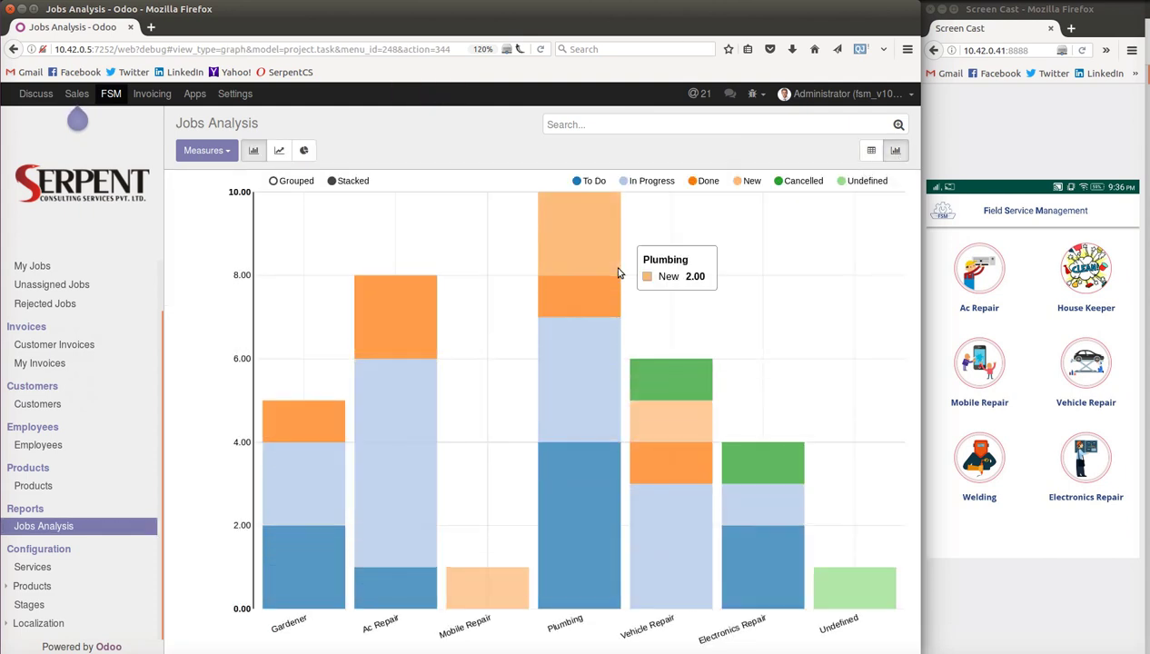
pyautogui.click(697, 180)
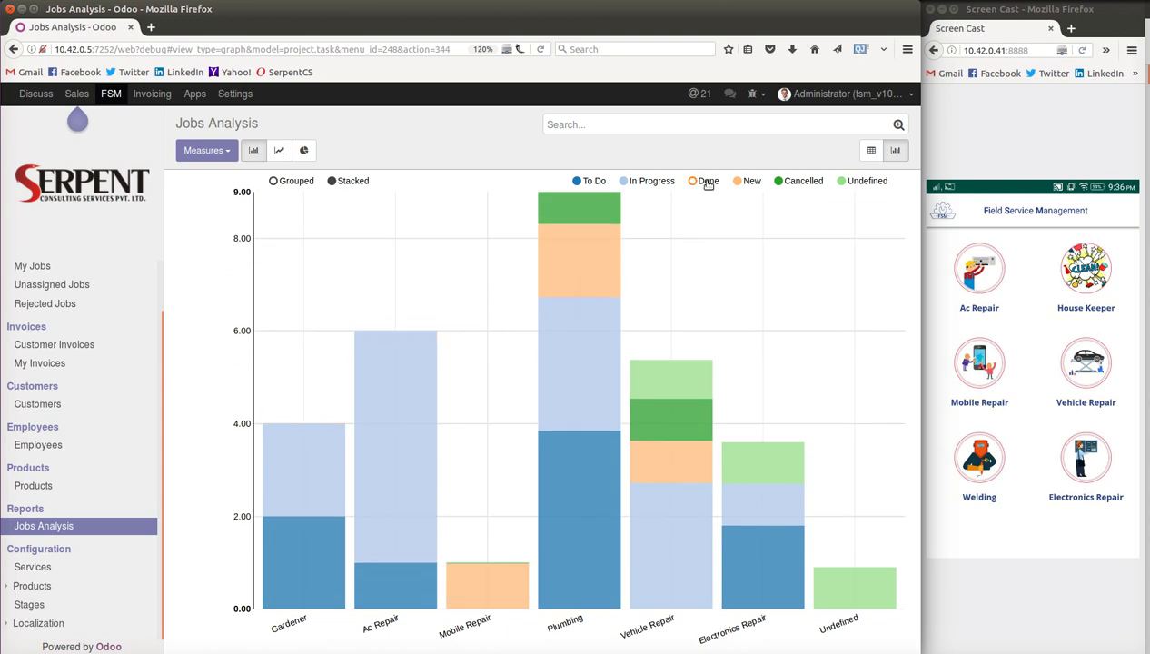
pyautogui.click(742, 182)
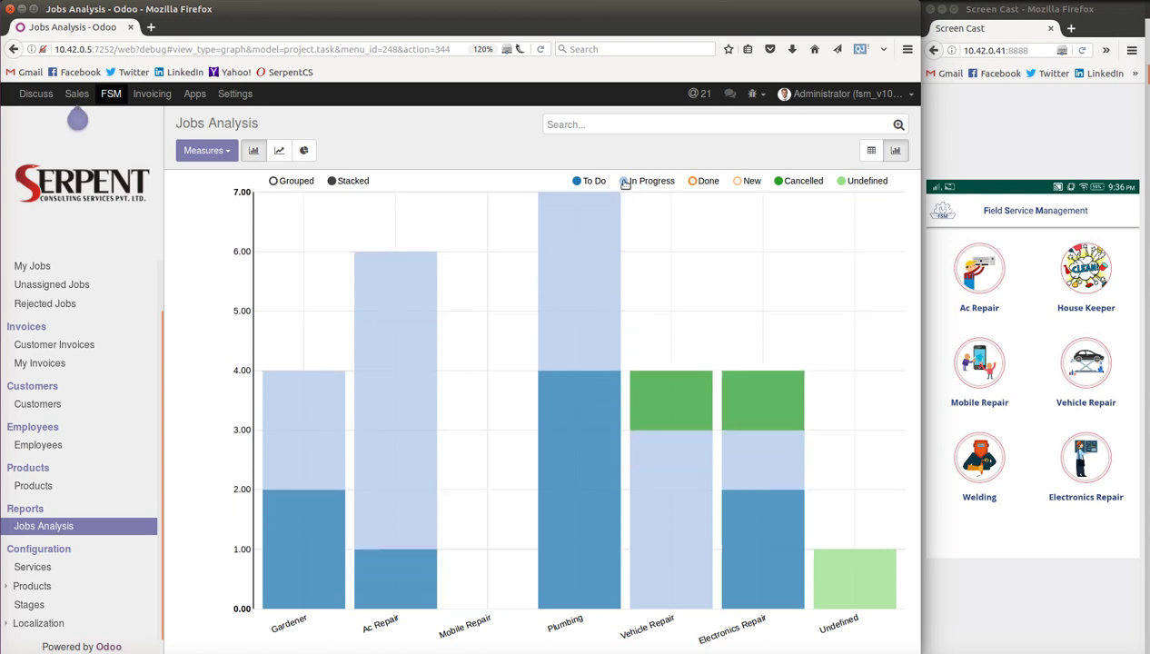
pyautogui.click(578, 181)
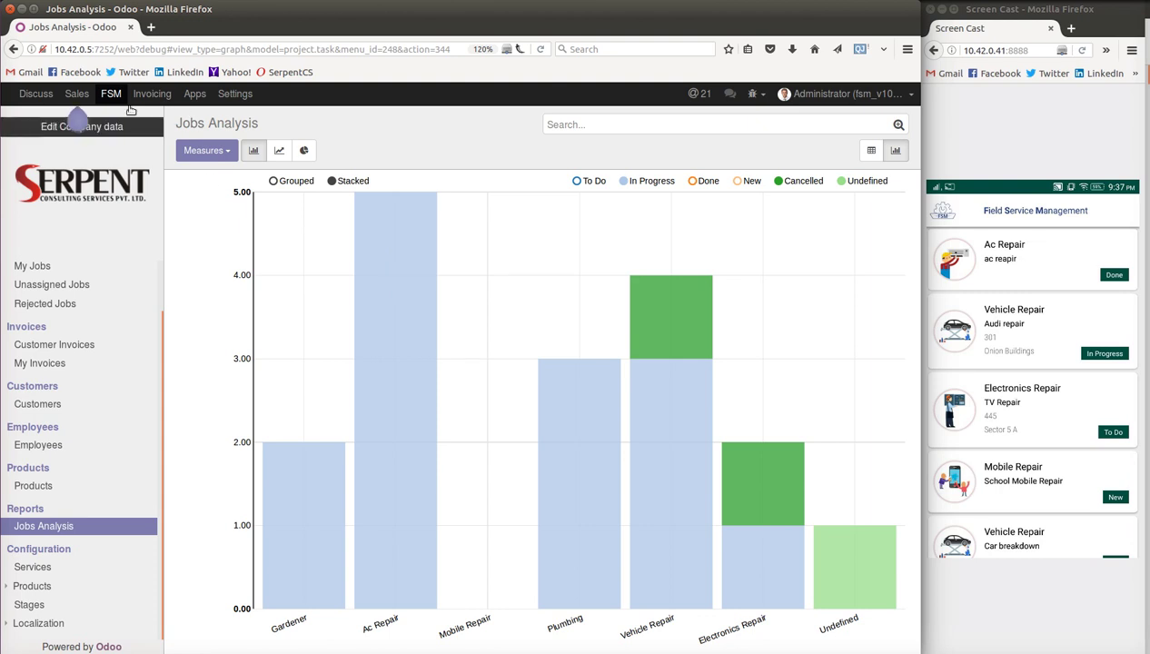
pyautogui.scroll(1, 73, 329)
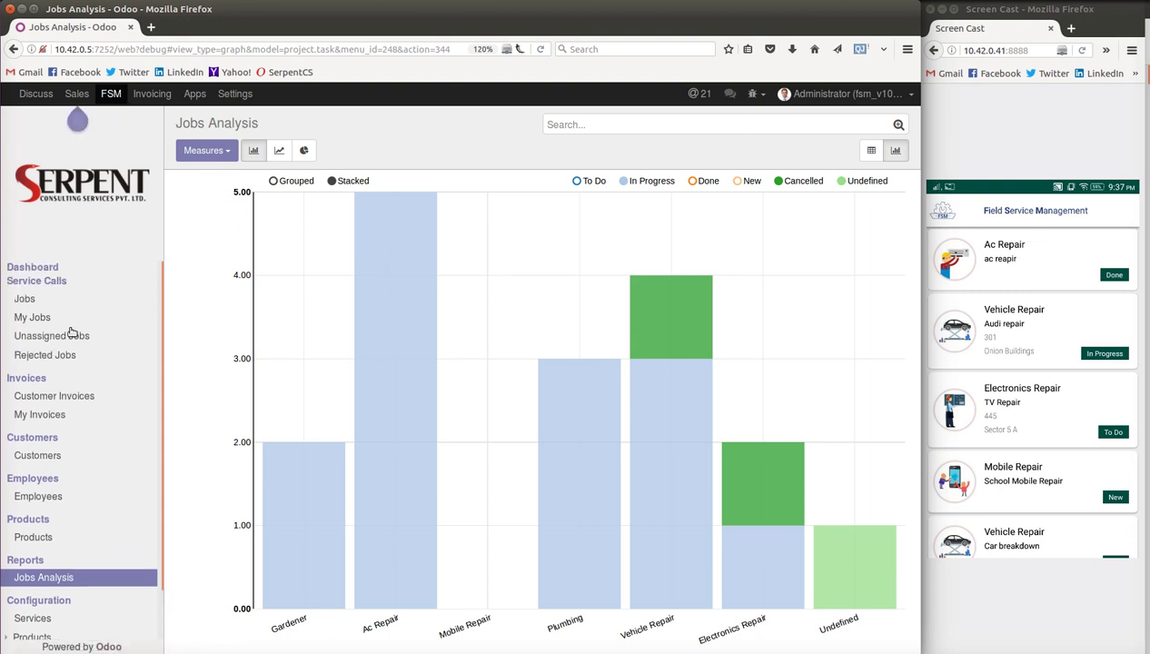
# - Open the Test job from the full service jobs list
pyautogui.click(25, 301)
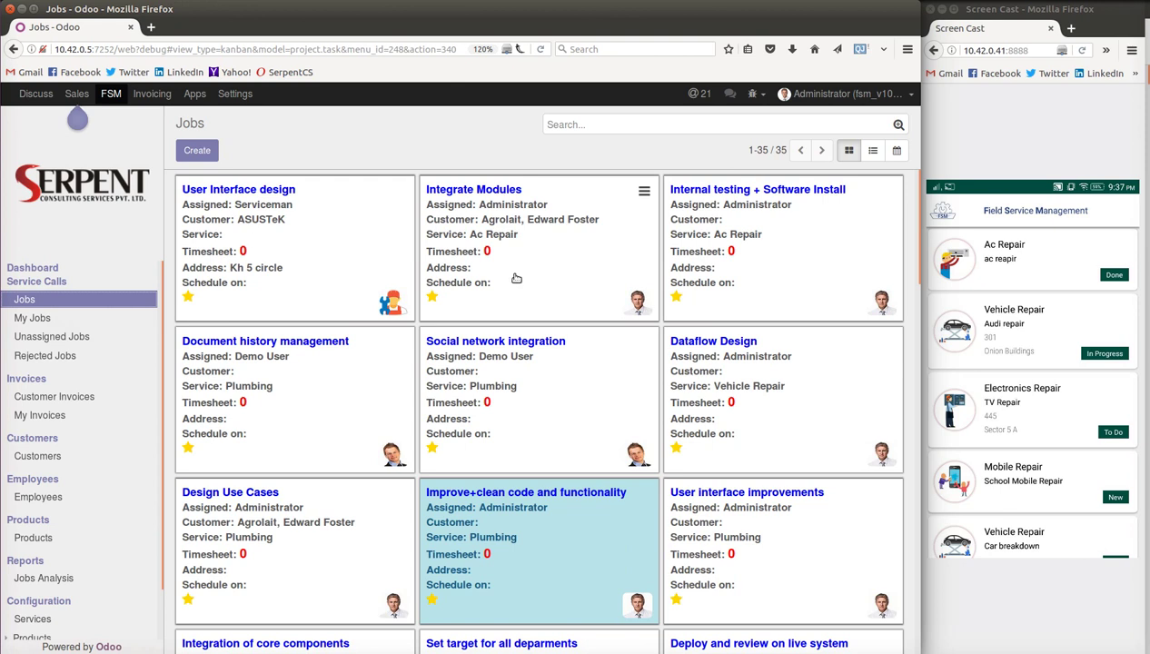
pyautogui.scroll(-10, 511, 275)
pyautogui.scroll(-10, 527, 323)
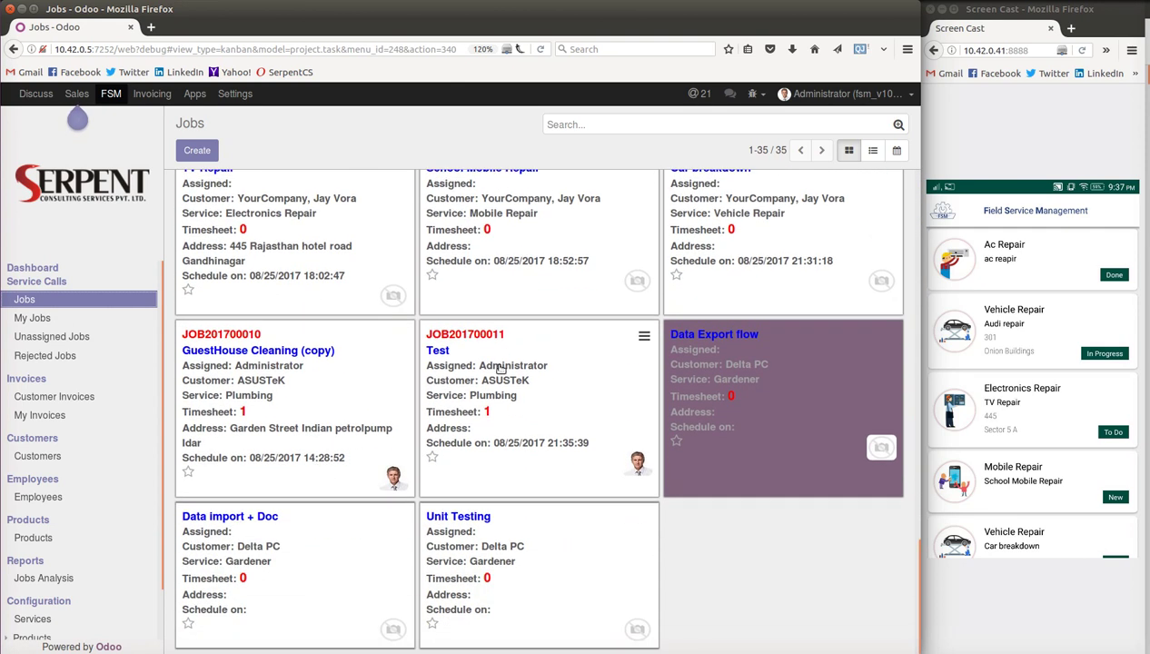
pyautogui.click(481, 372)
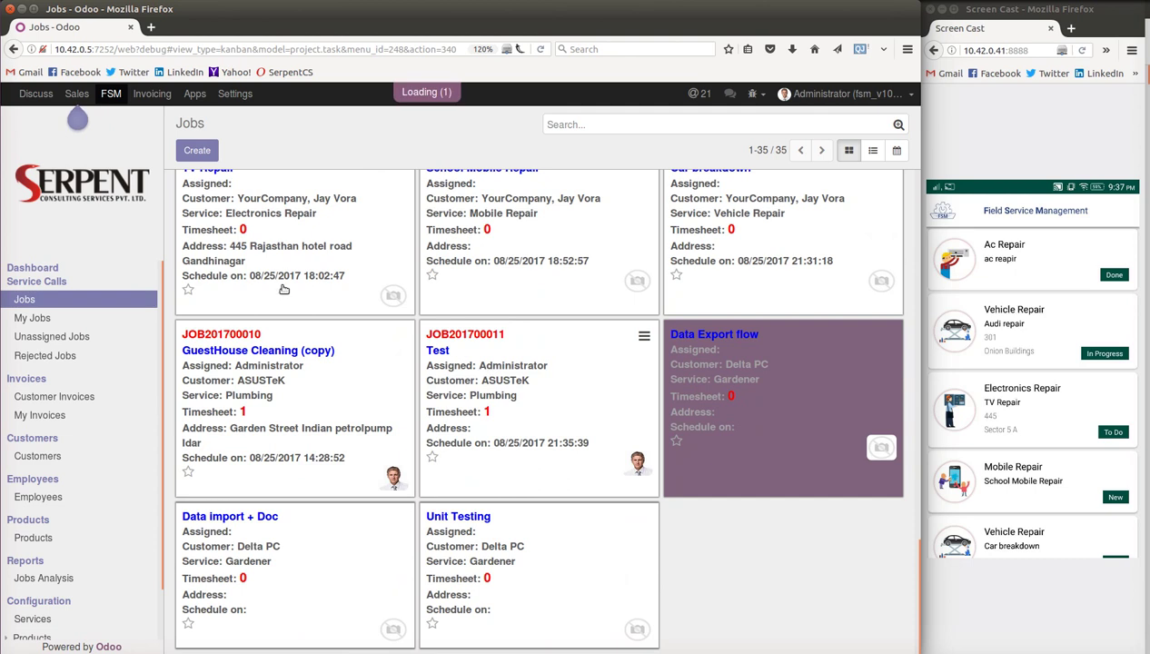
# - Change the Test job's customer from ASUSTeK to the YourCompany contact and save
pyautogui.click(182, 151)
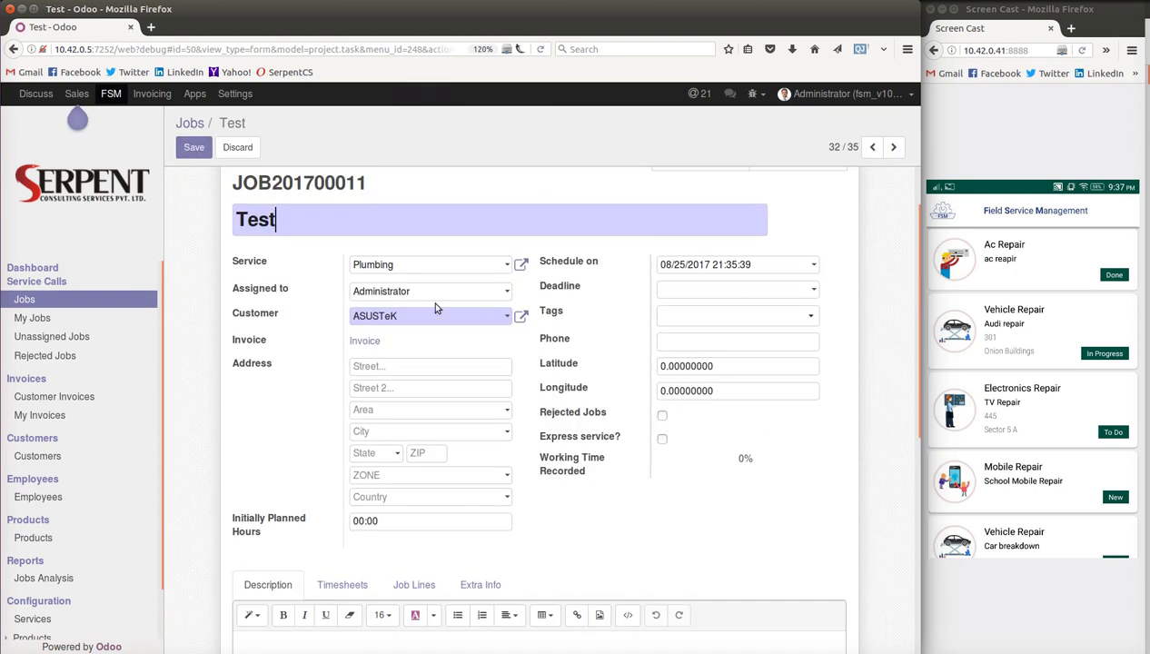
pyautogui.click(436, 319)
pyautogui.write('jsa')
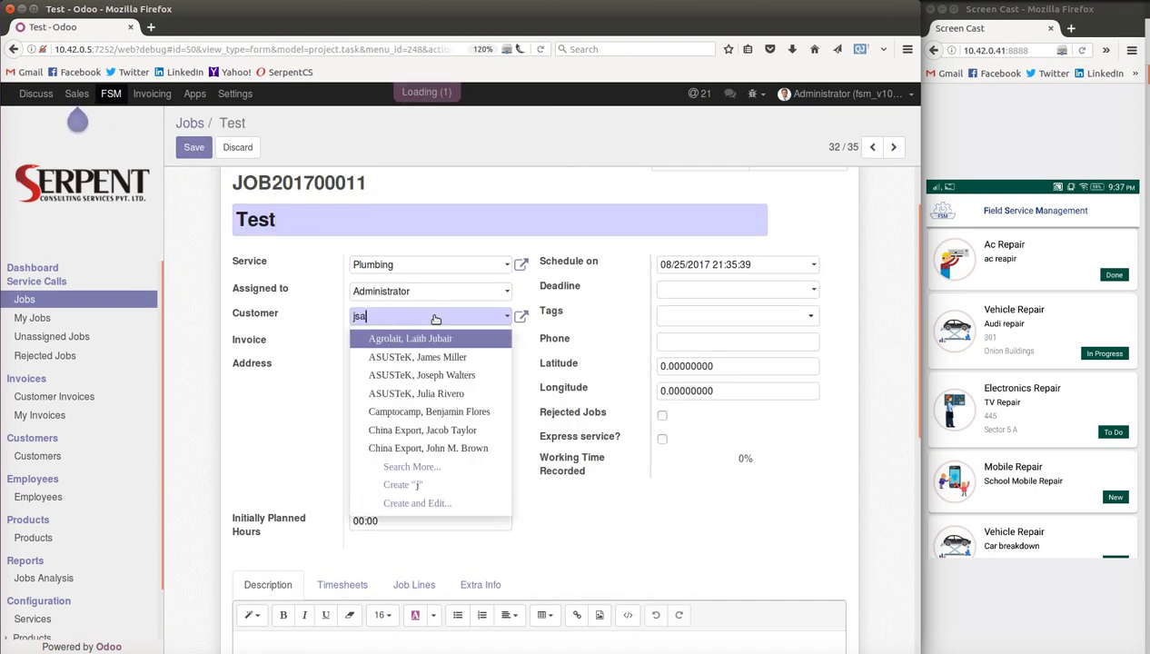
pyautogui.press('BackSpace')
pyautogui.press('BackSpace')
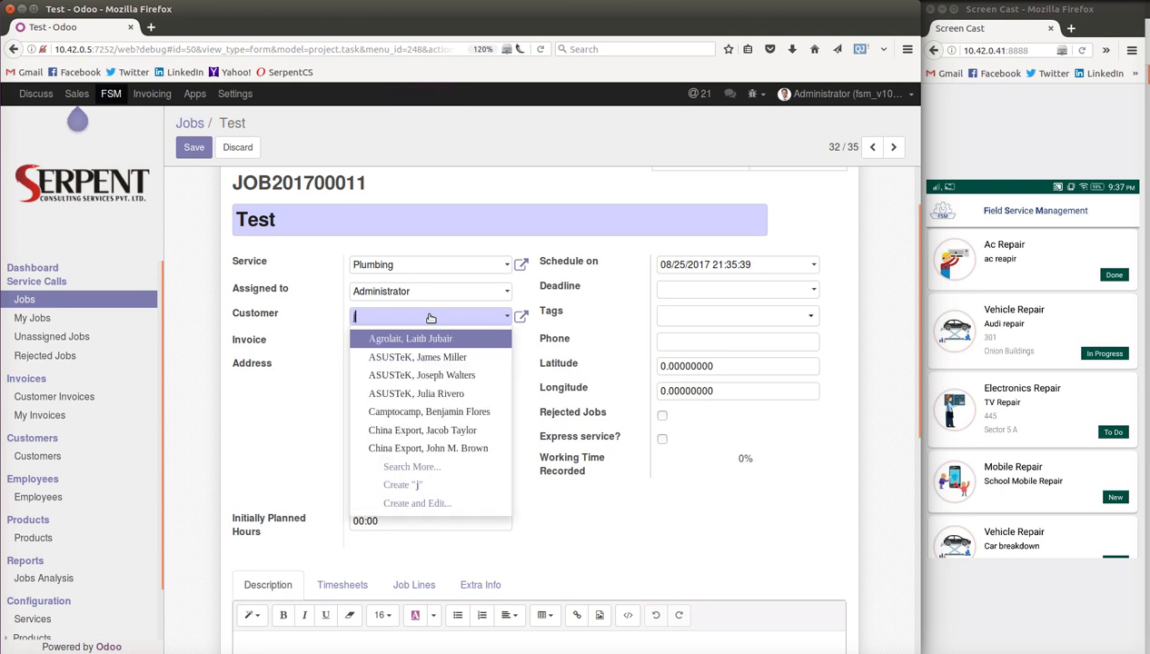
pyautogui.write('ay')
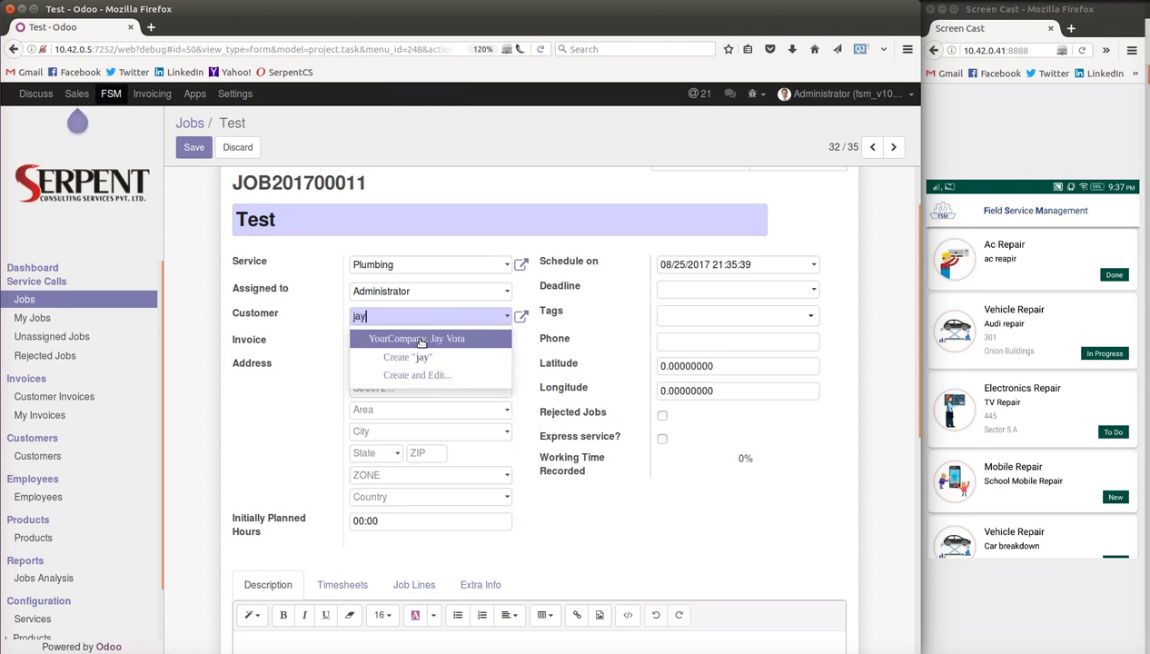
pyautogui.click(418, 336)
pyautogui.click(193, 147)
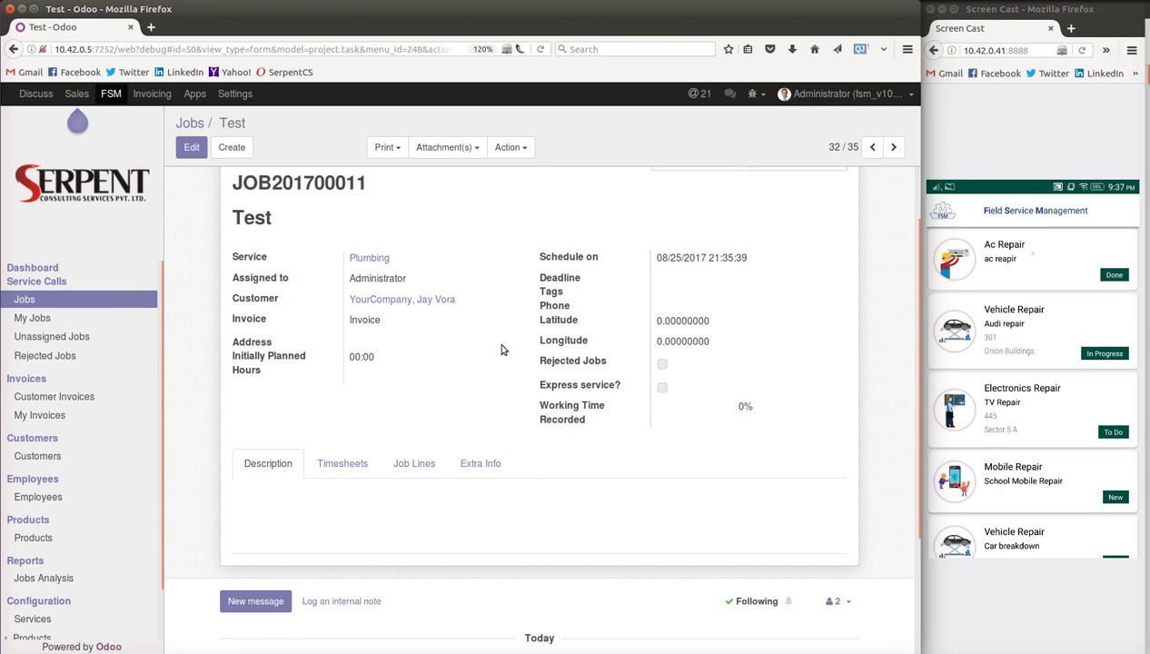
pyautogui.scroll(2, 498, 347)
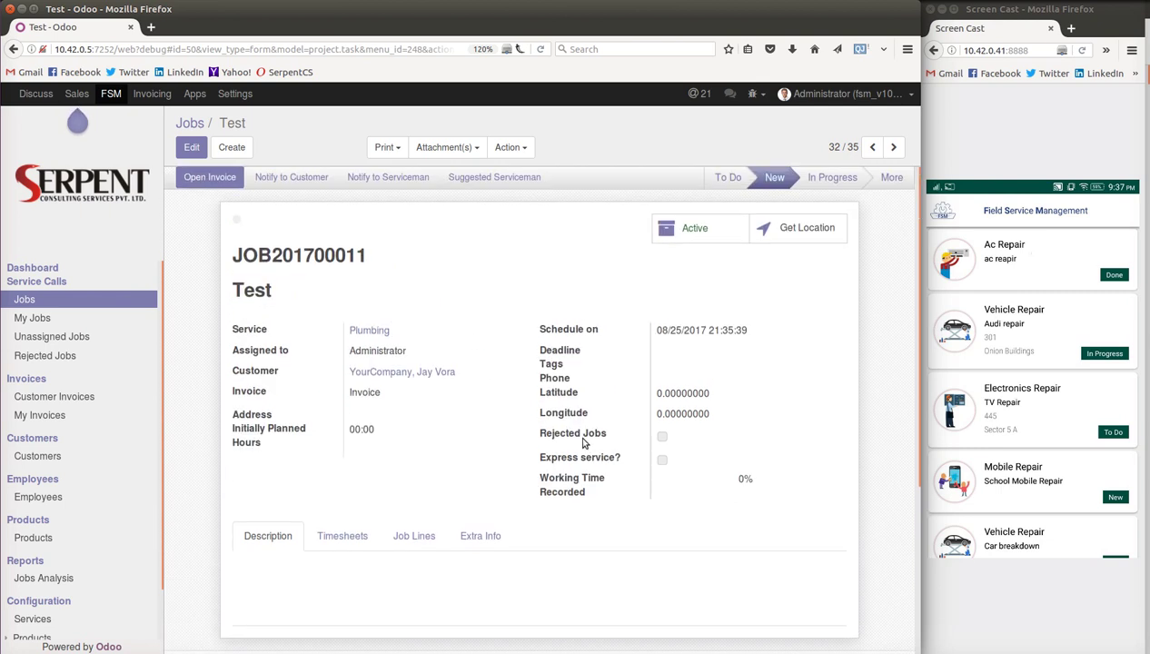
pyautogui.moveTo(582, 414)
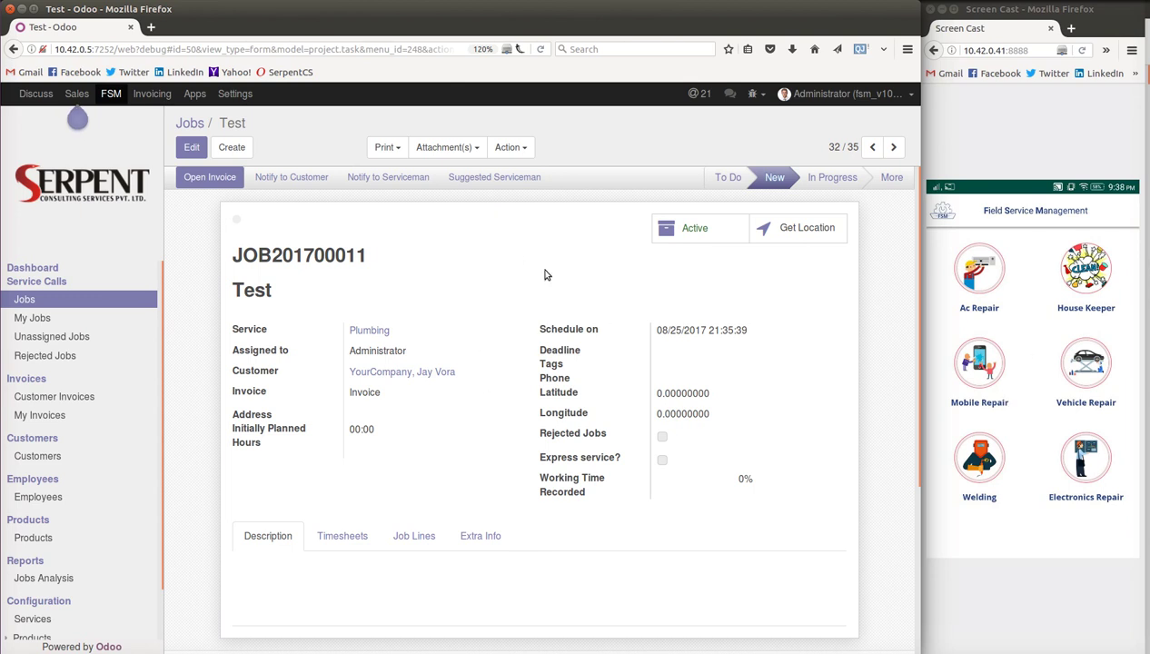
# - Browse the products catalogue
pyautogui.click(32, 538)
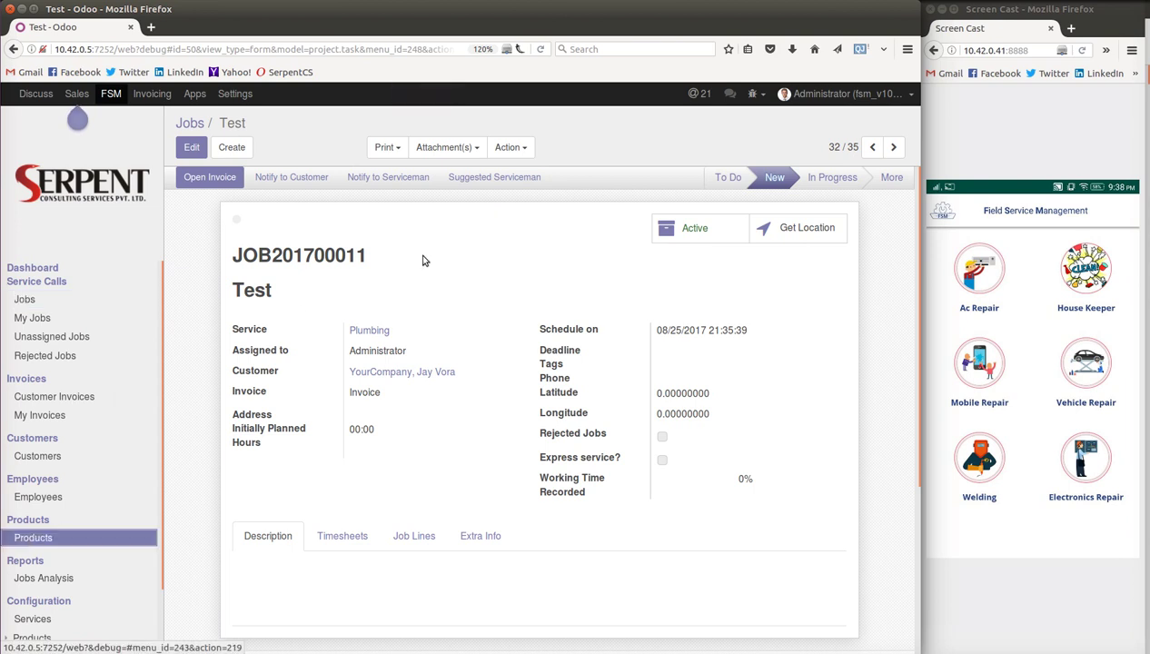
pyautogui.scroll(-5, 521, 239)
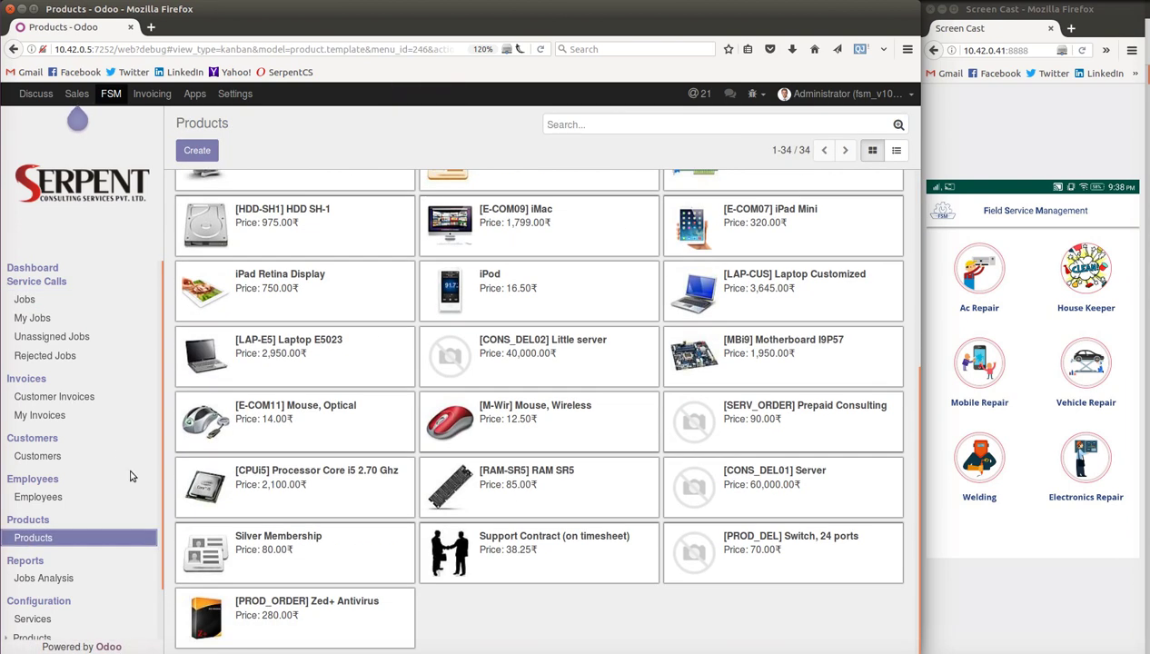
pyautogui.scroll(-1, 119, 447)
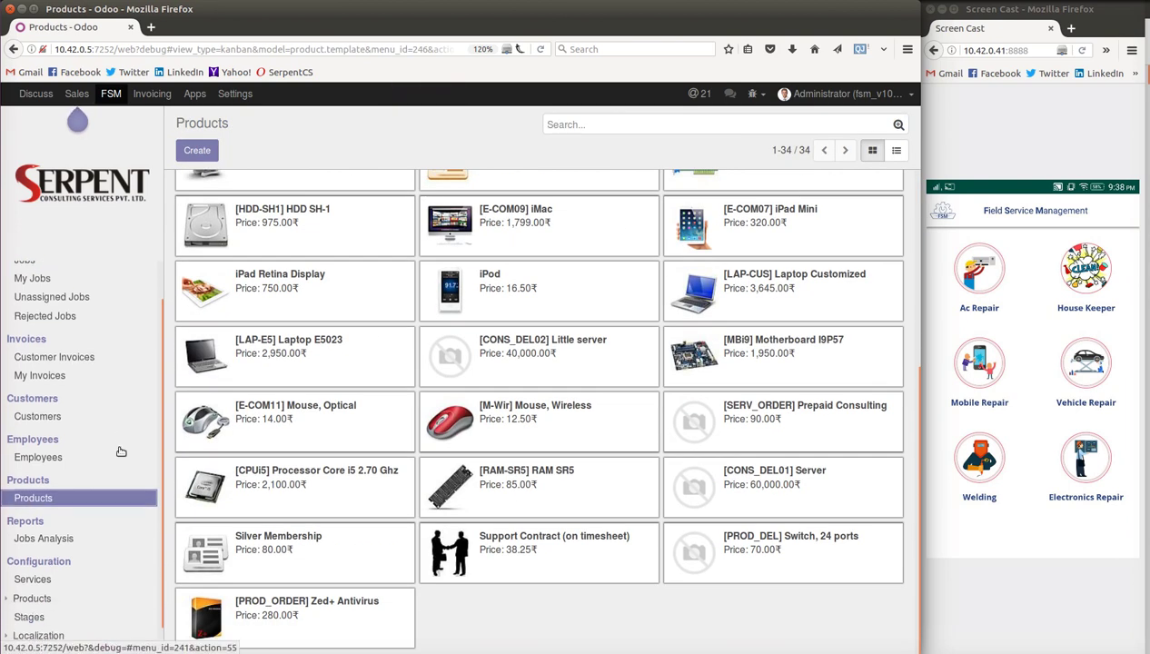
# - Review the localization Areas, Zones and Cities lists, then bring up the employee directory
pyautogui.click(39, 623)
pyautogui.scroll(-2, 133, 479)
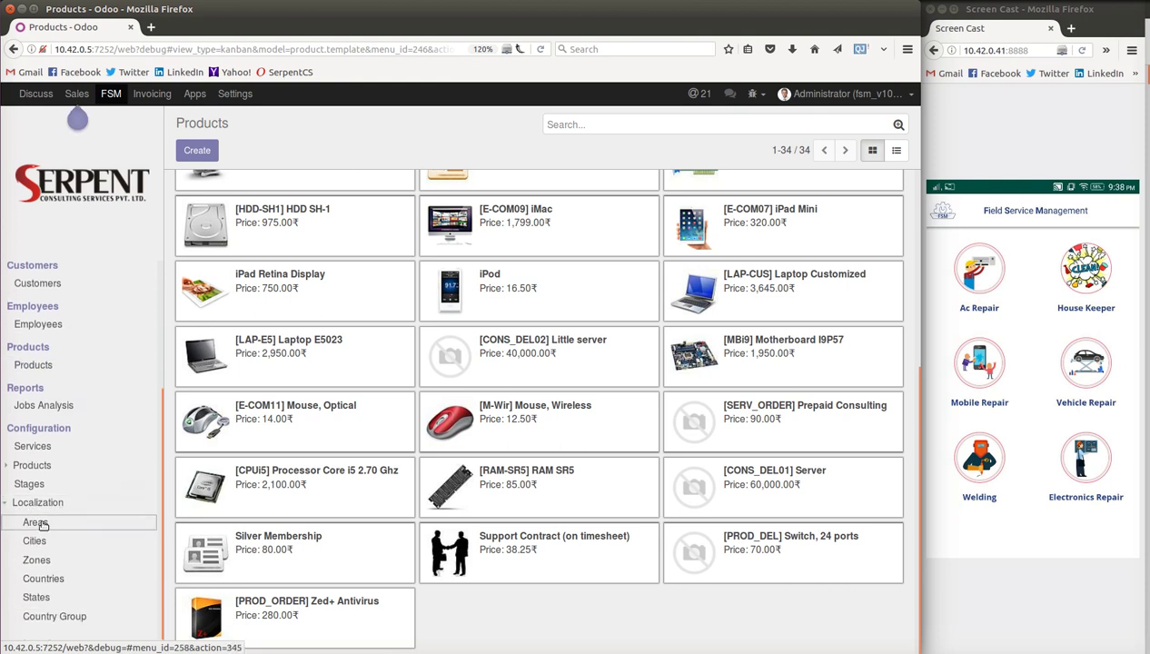
pyautogui.click(37, 523)
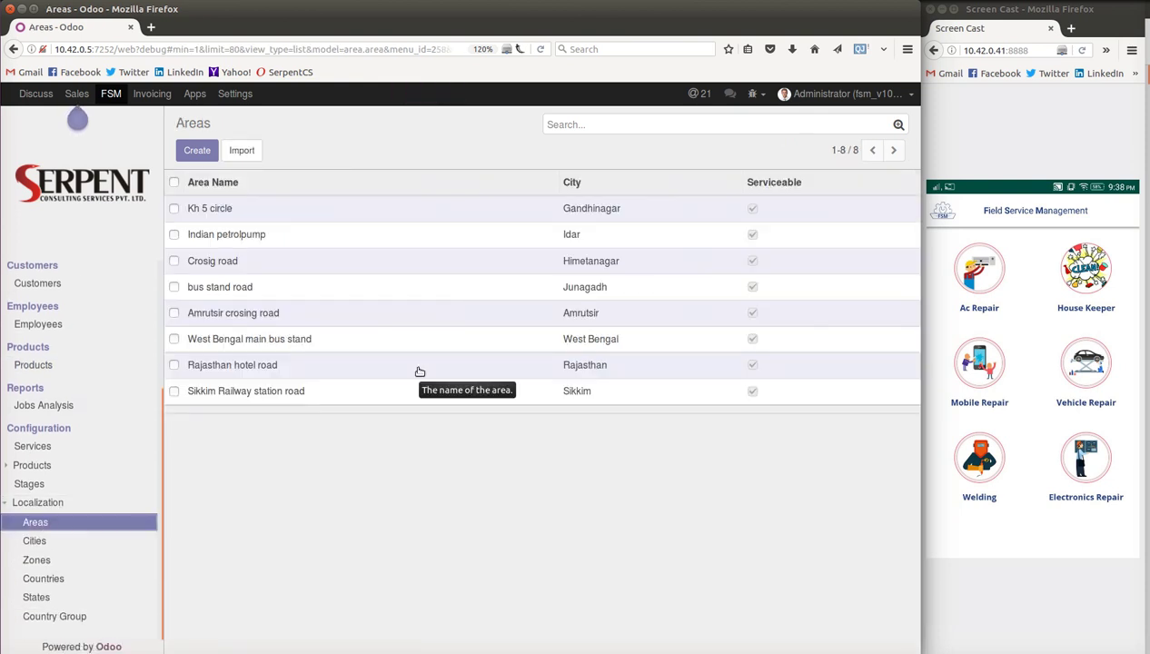
pyautogui.click(35, 559)
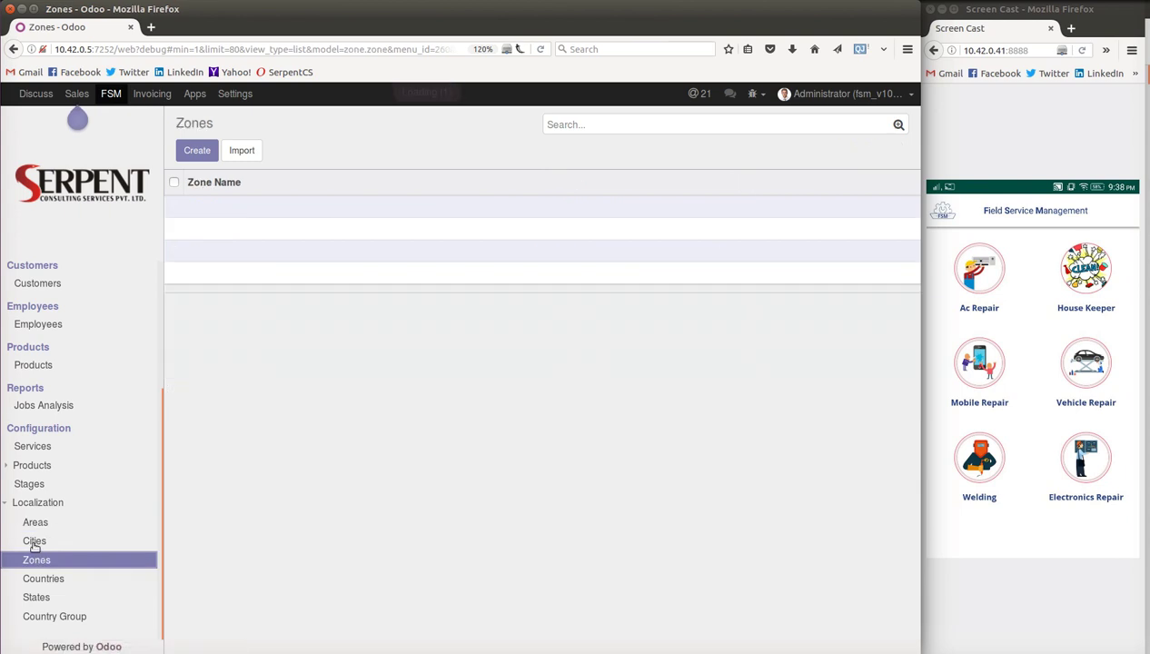
pyautogui.click(34, 540)
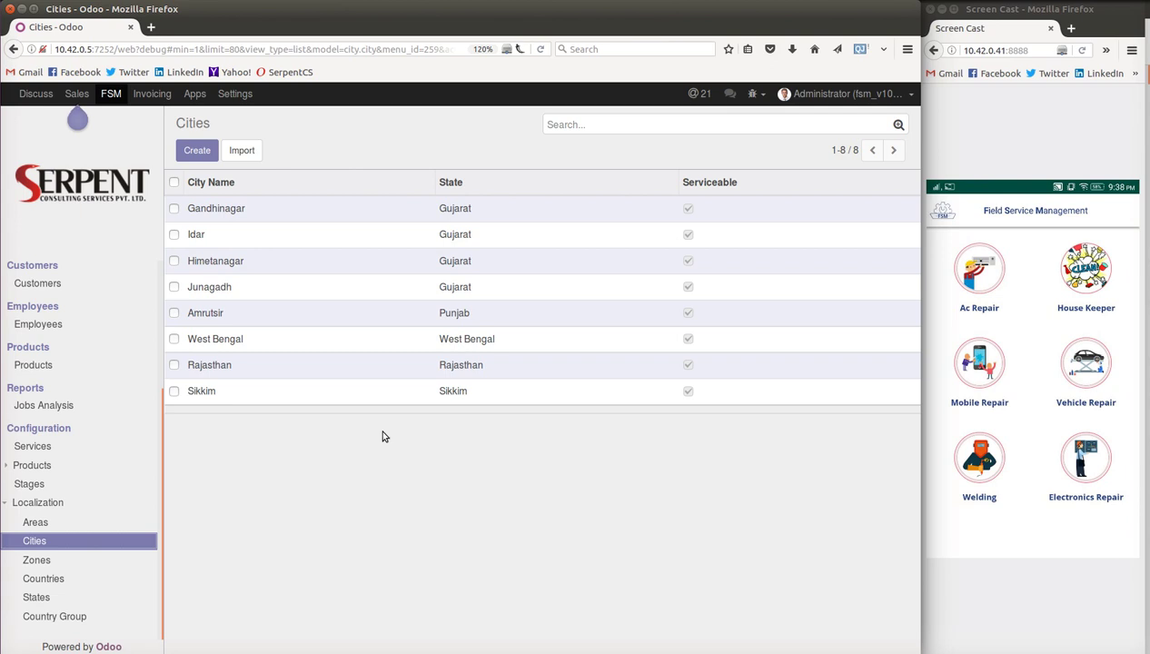
pyautogui.click(37, 324)
pyautogui.click(300, 311)
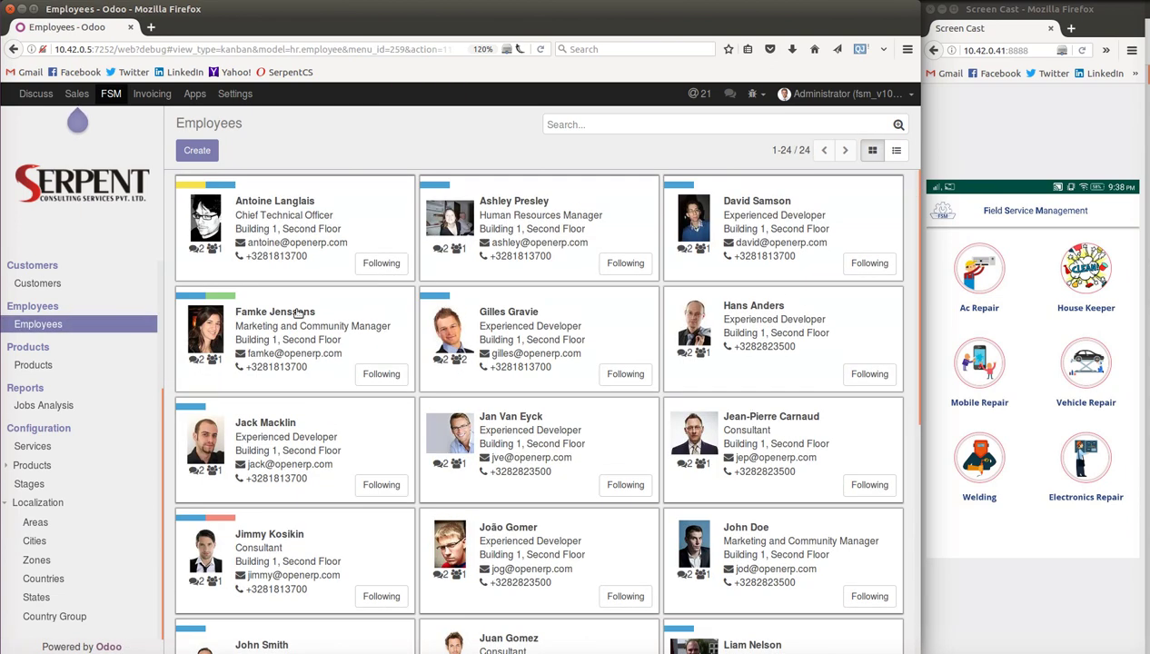
pyautogui.scroll(-5, 399, 257)
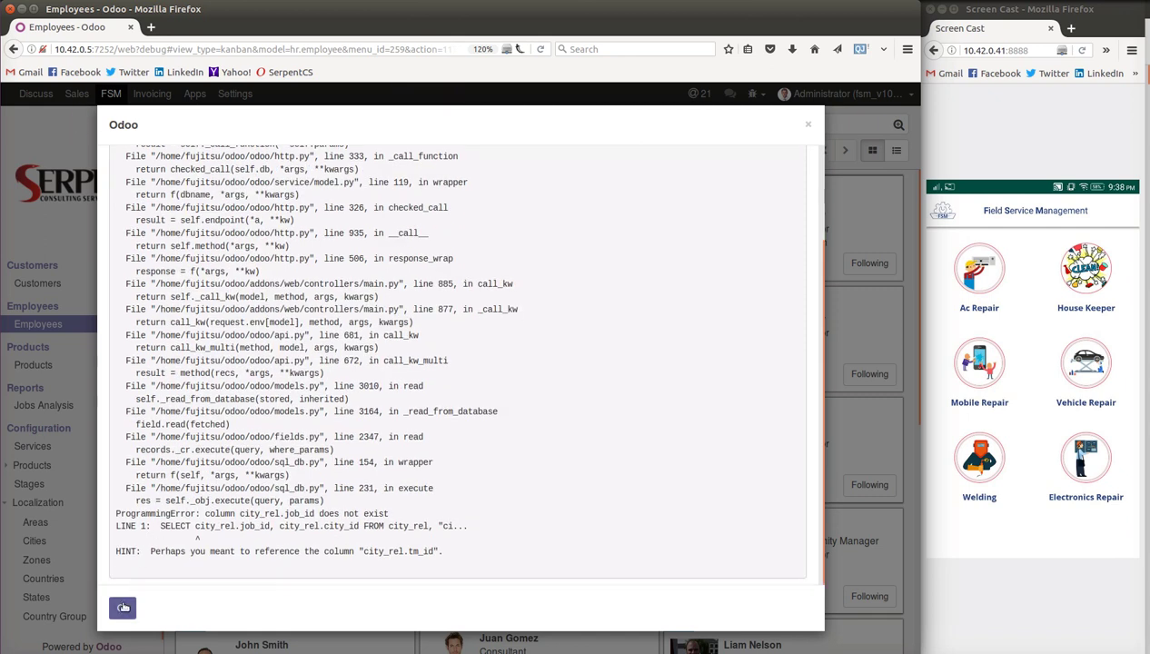
pyautogui.click(123, 607)
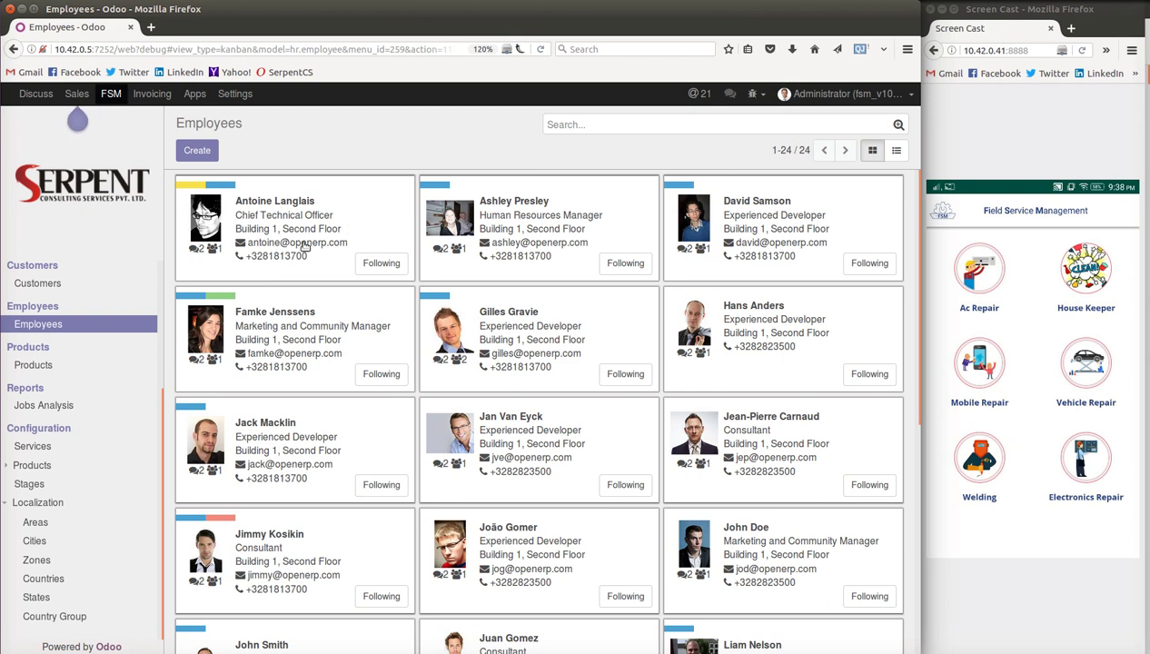
pyautogui.click(1082, 314)
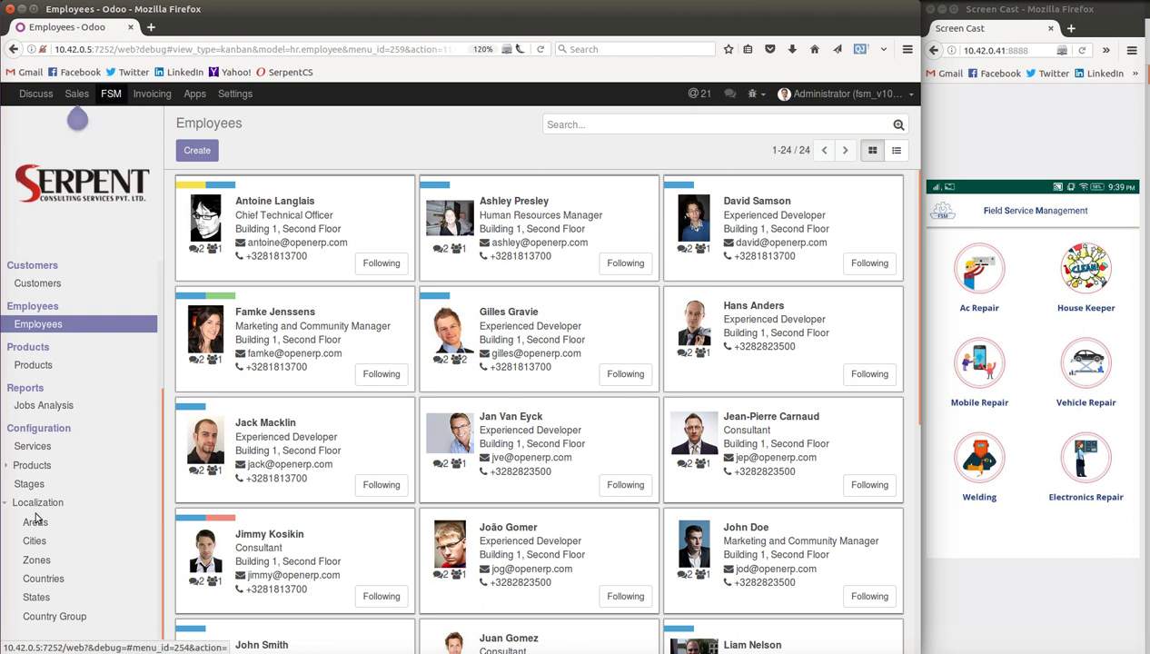
# - Open Configuration > Services to see each service's job and timesheet counts
pyautogui.click(32, 446)
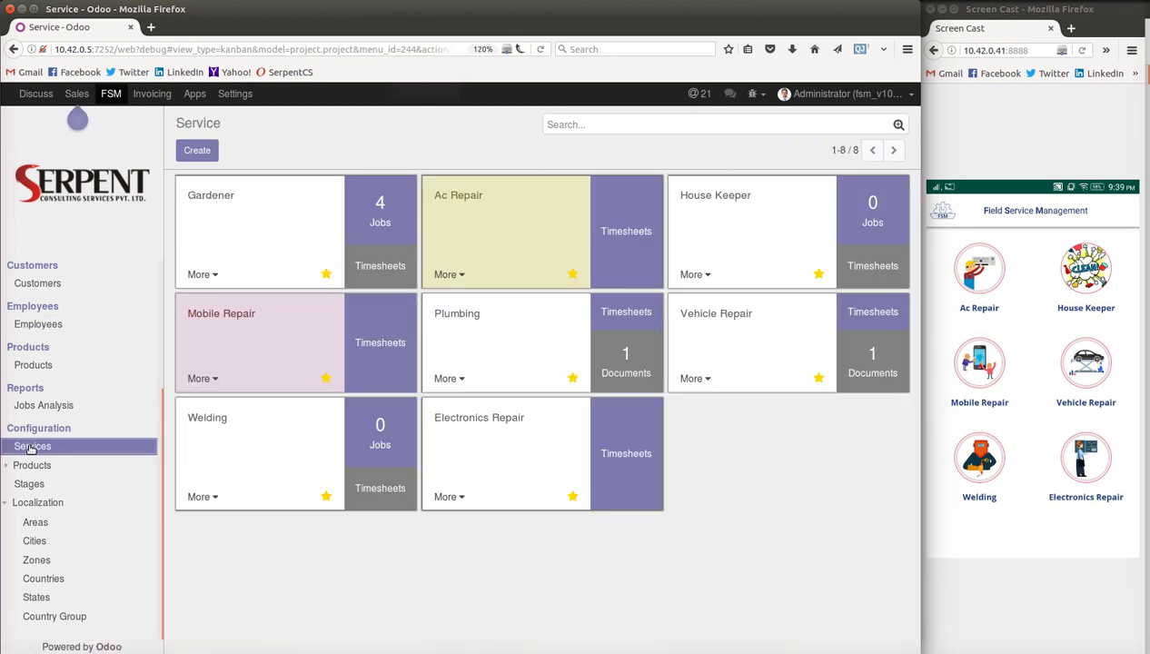